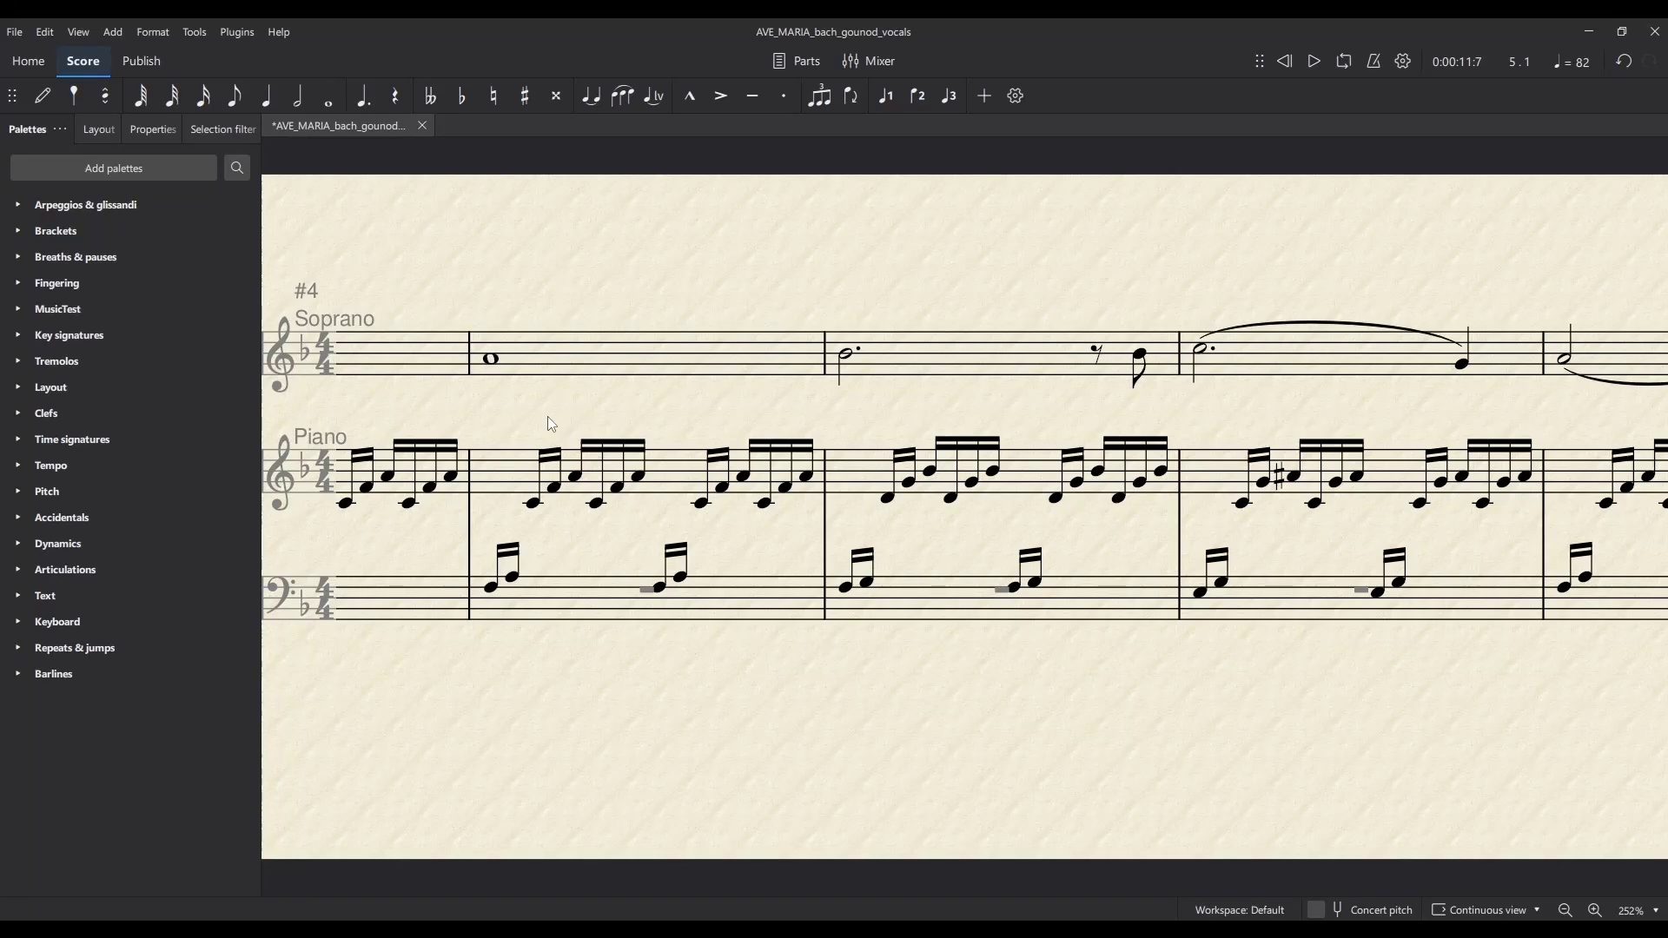
- Enter the lyric 'A-ve' under the Soprano whole note in bar 5 and the next note
{"action": "left_click", "coordinate": [492, 360]}
{"action": "key", "text": "ctrl+l"}
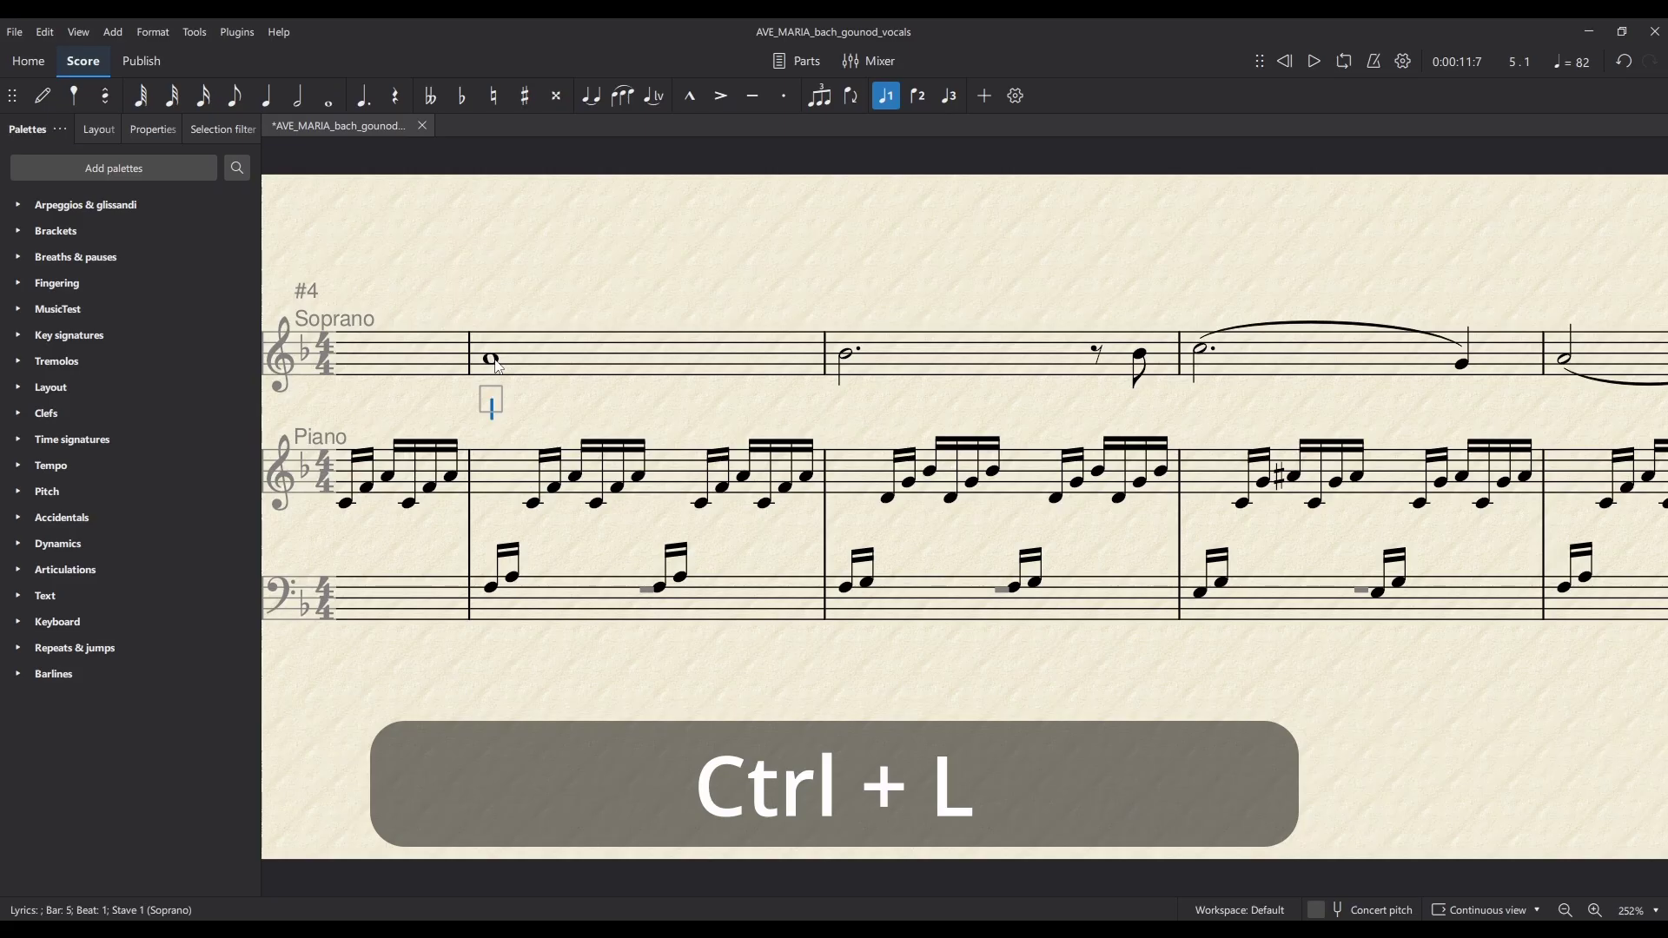
{"action": "type", "text": "A"}
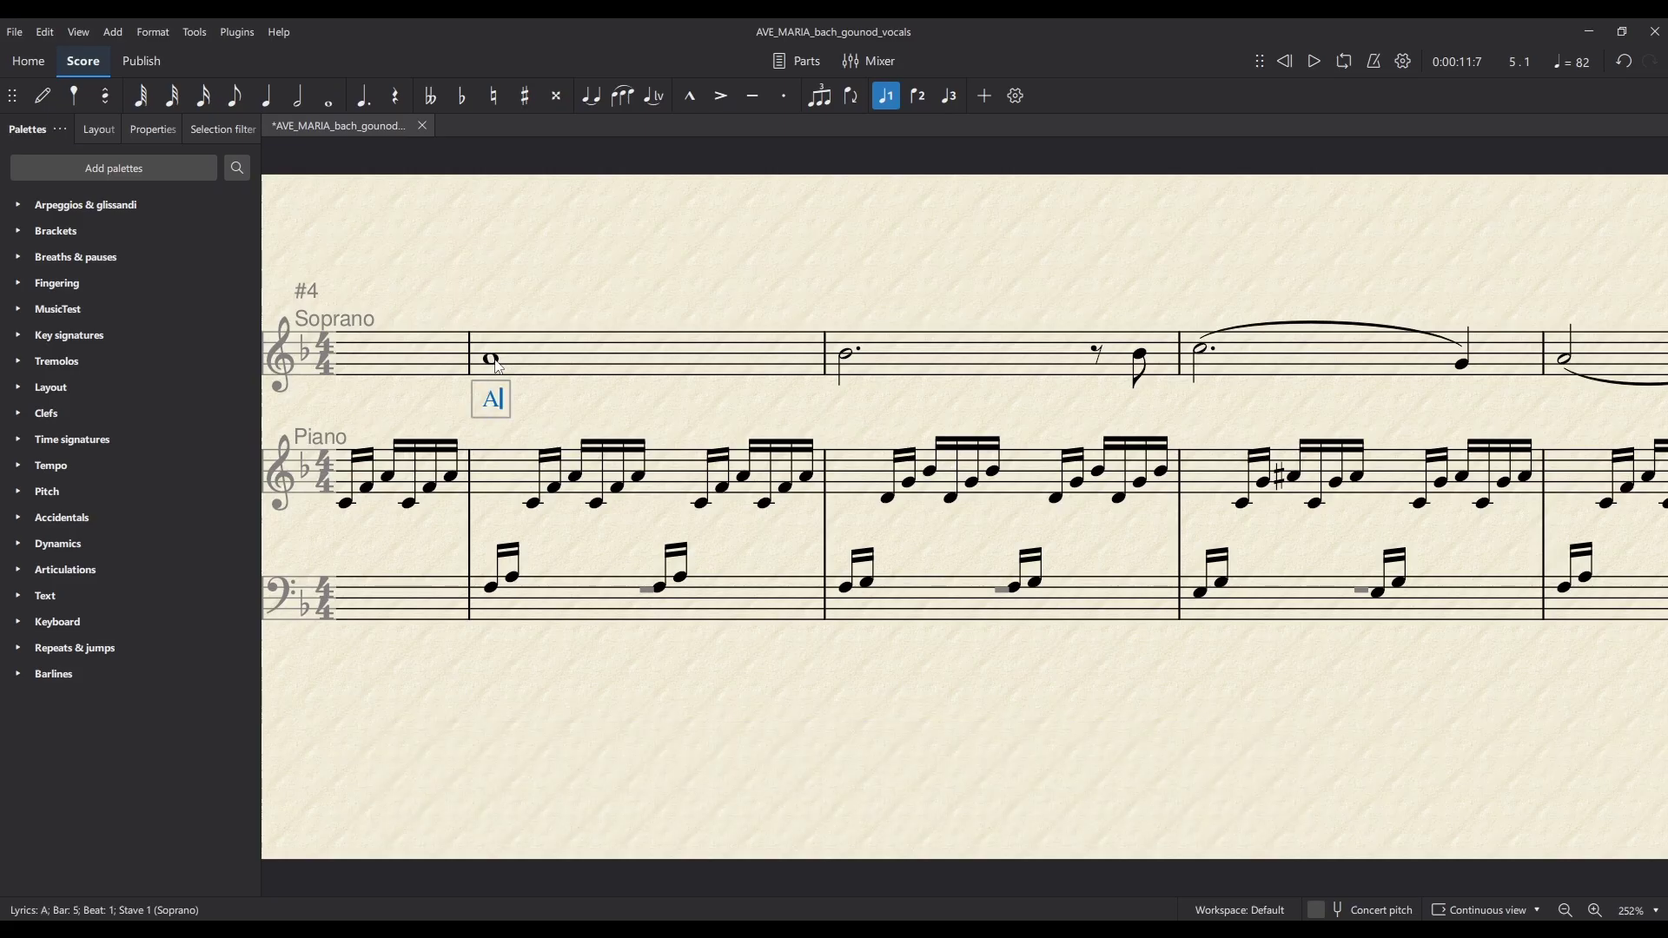
{"action": "key", "text": "minus"}
{"action": "type", "text": "ve"}
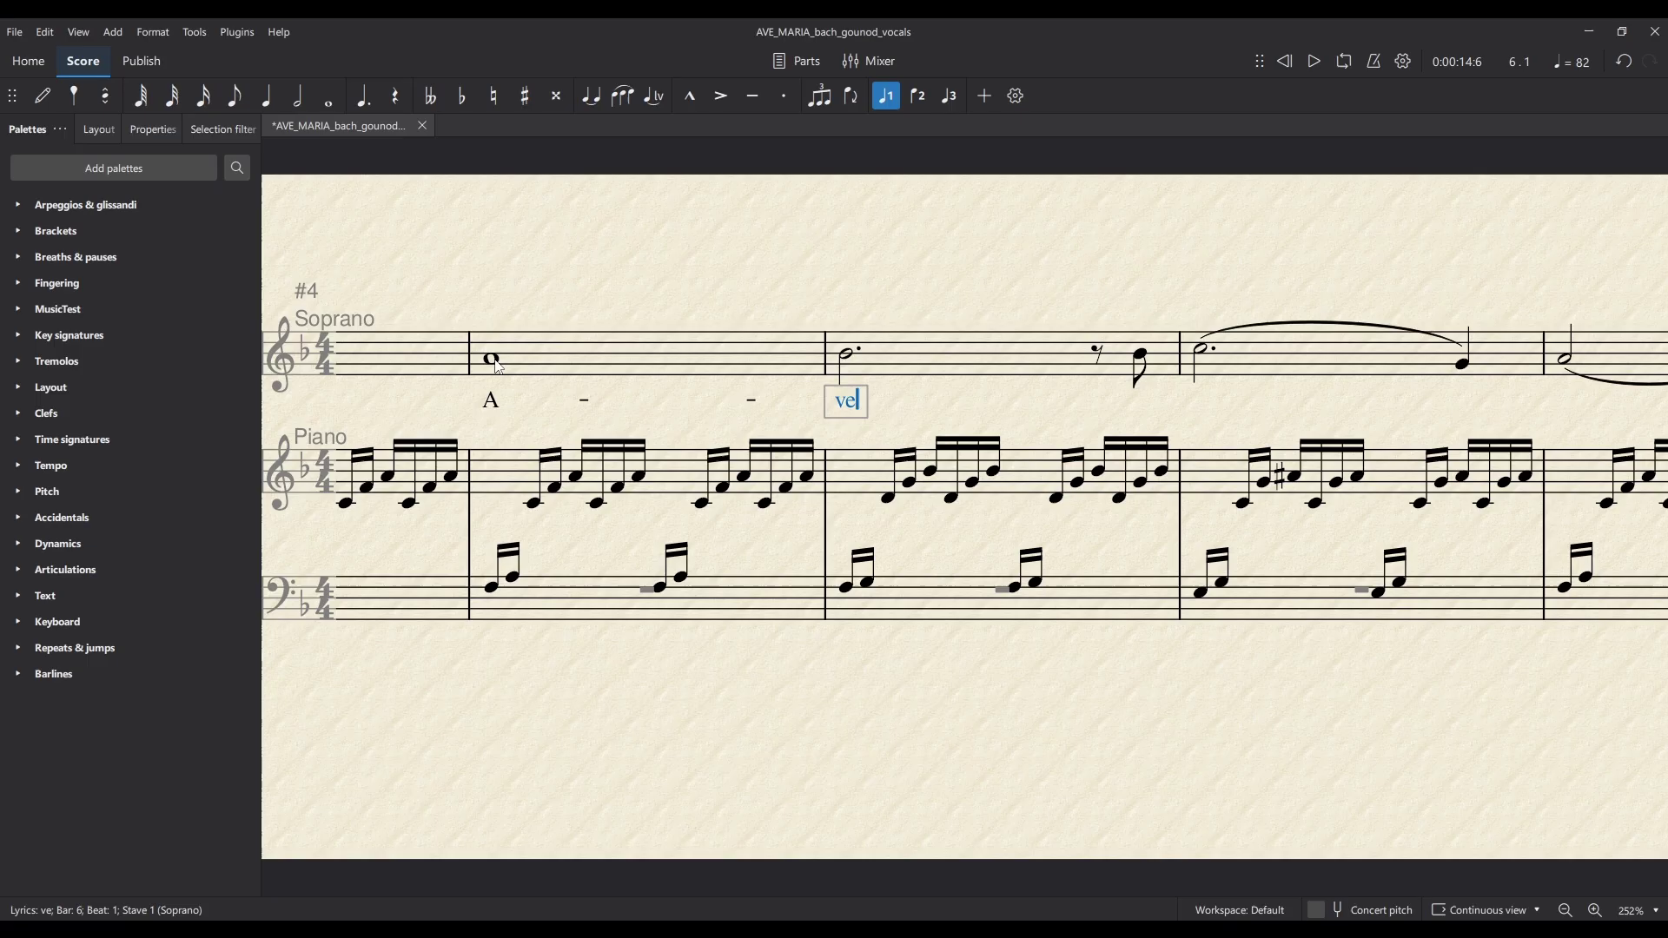
{"action": "key", "text": "space"}
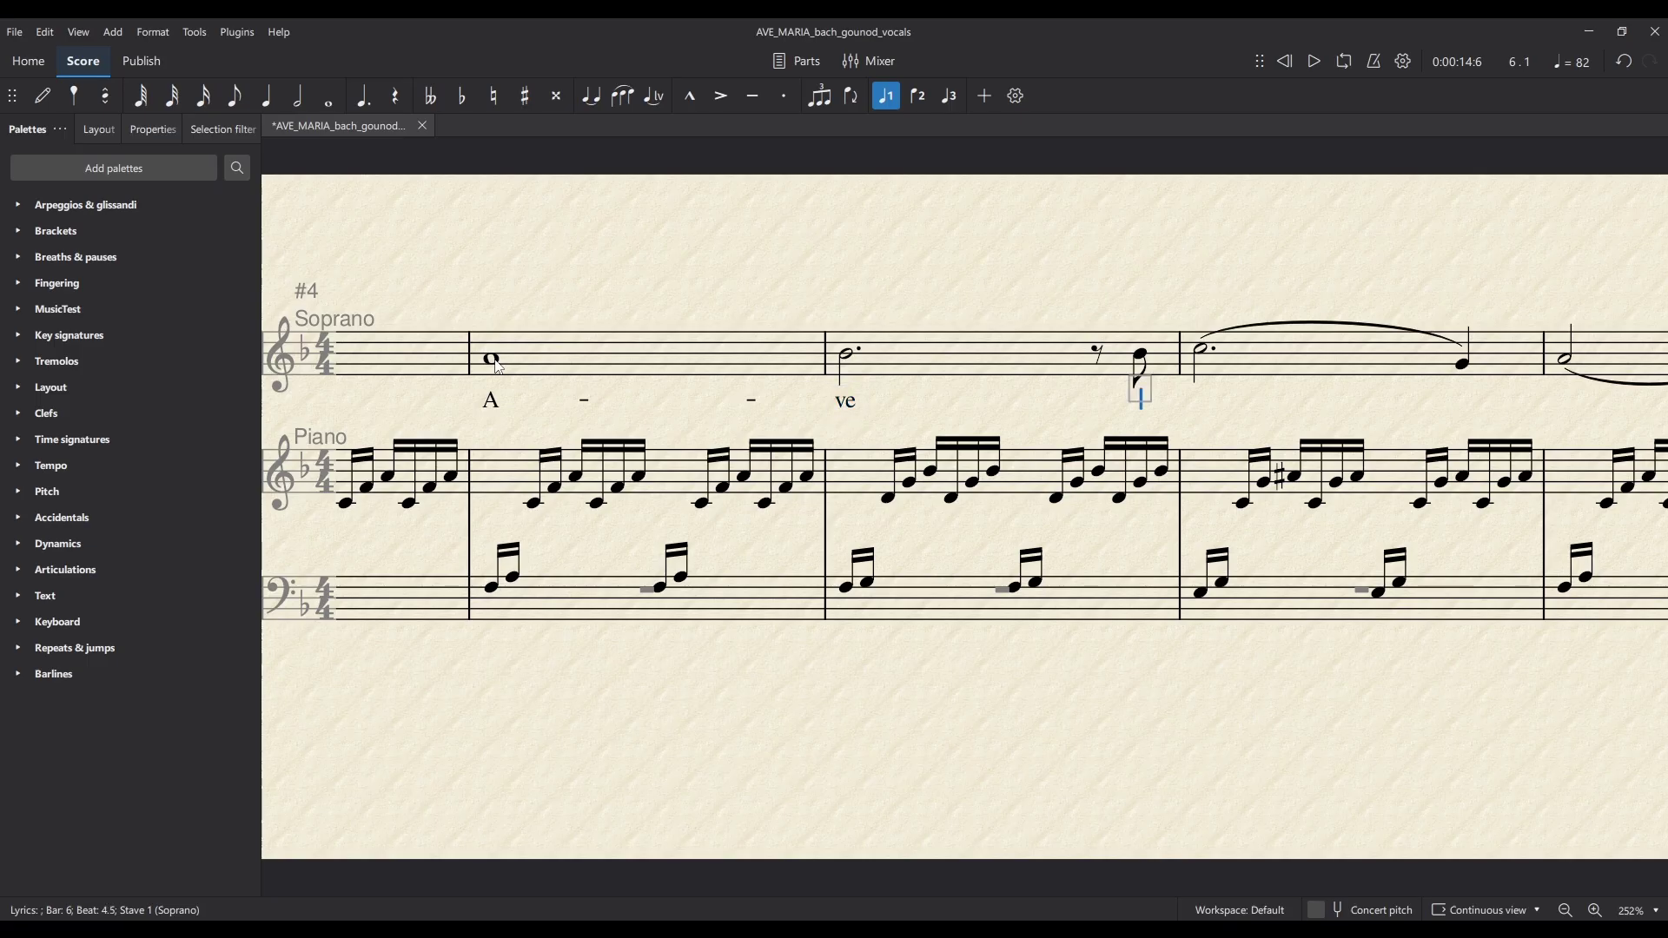
- Continue with 'Ma-ri-a', extending 'a' as a melisma to the end of bar 8
{"action": "type", "text": "Ma"}
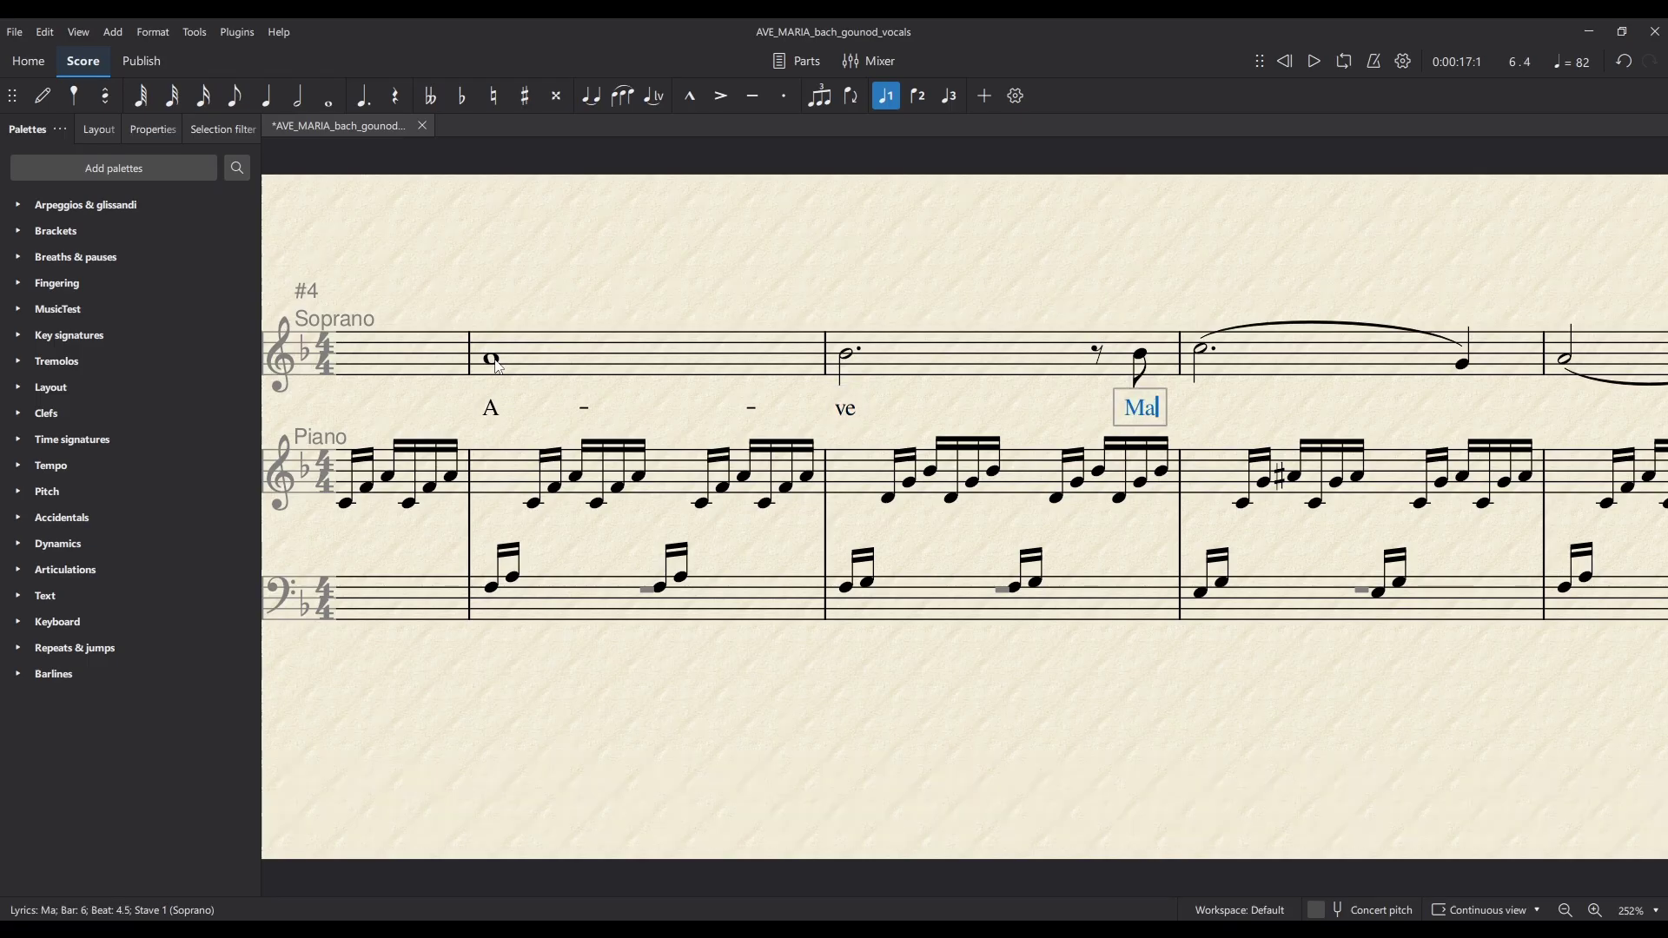
{"action": "key", "text": "minus"}
{"action": "type", "text": "ri"}
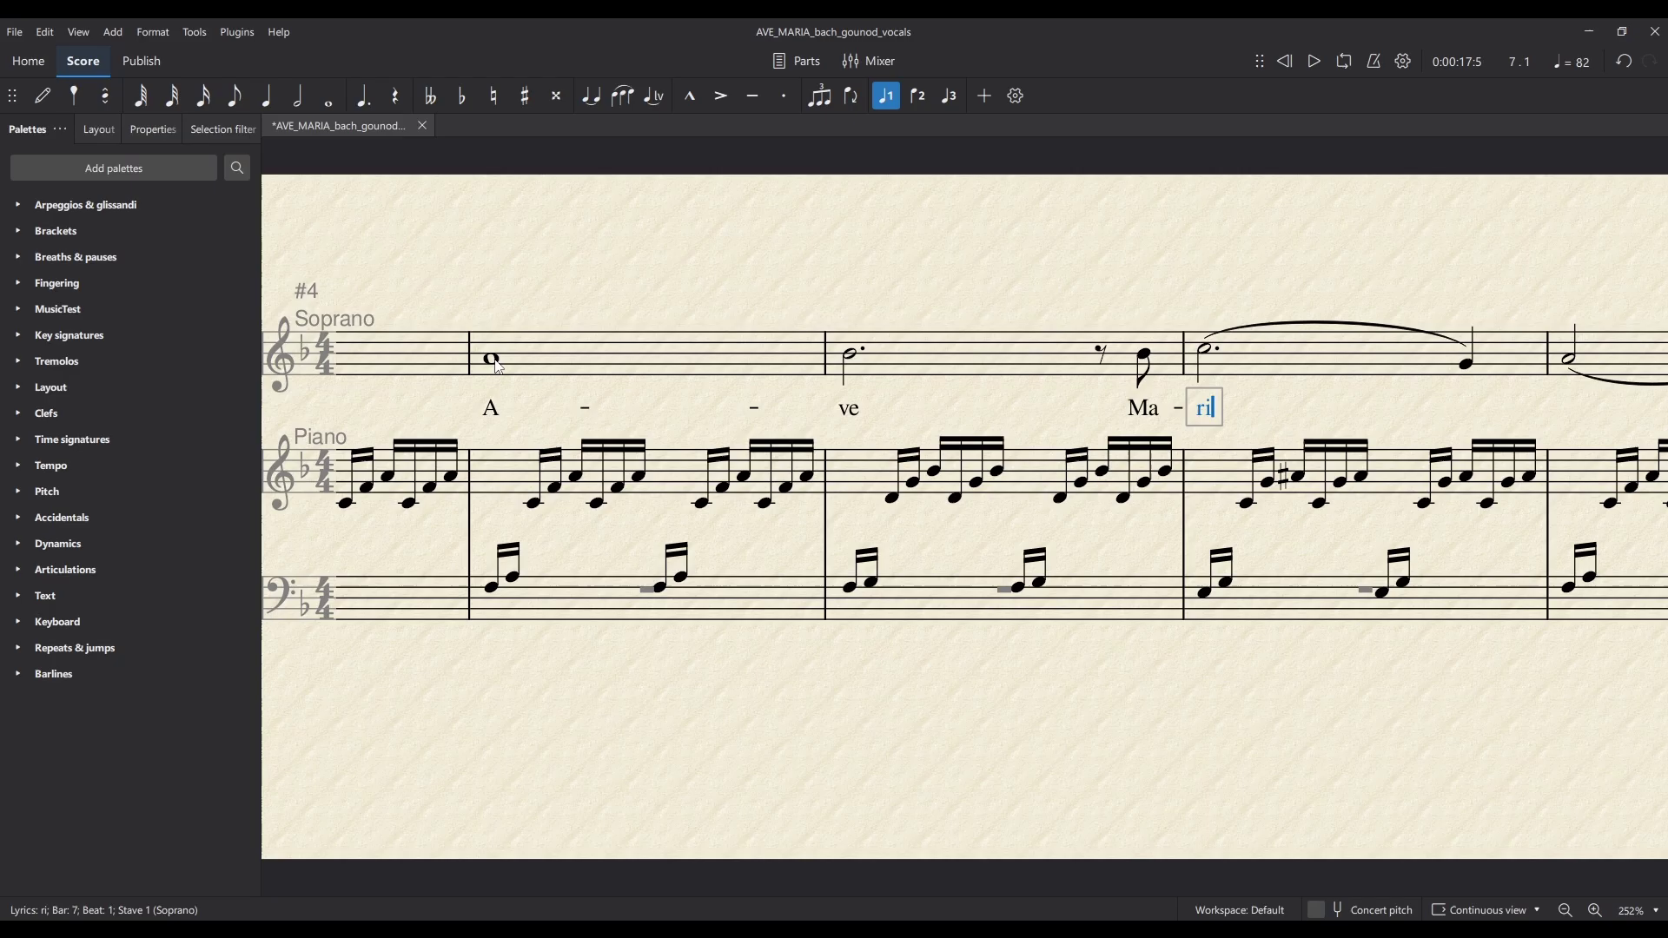
{"action": "key", "text": "minus"}
{"action": "key", "text": "minus"}
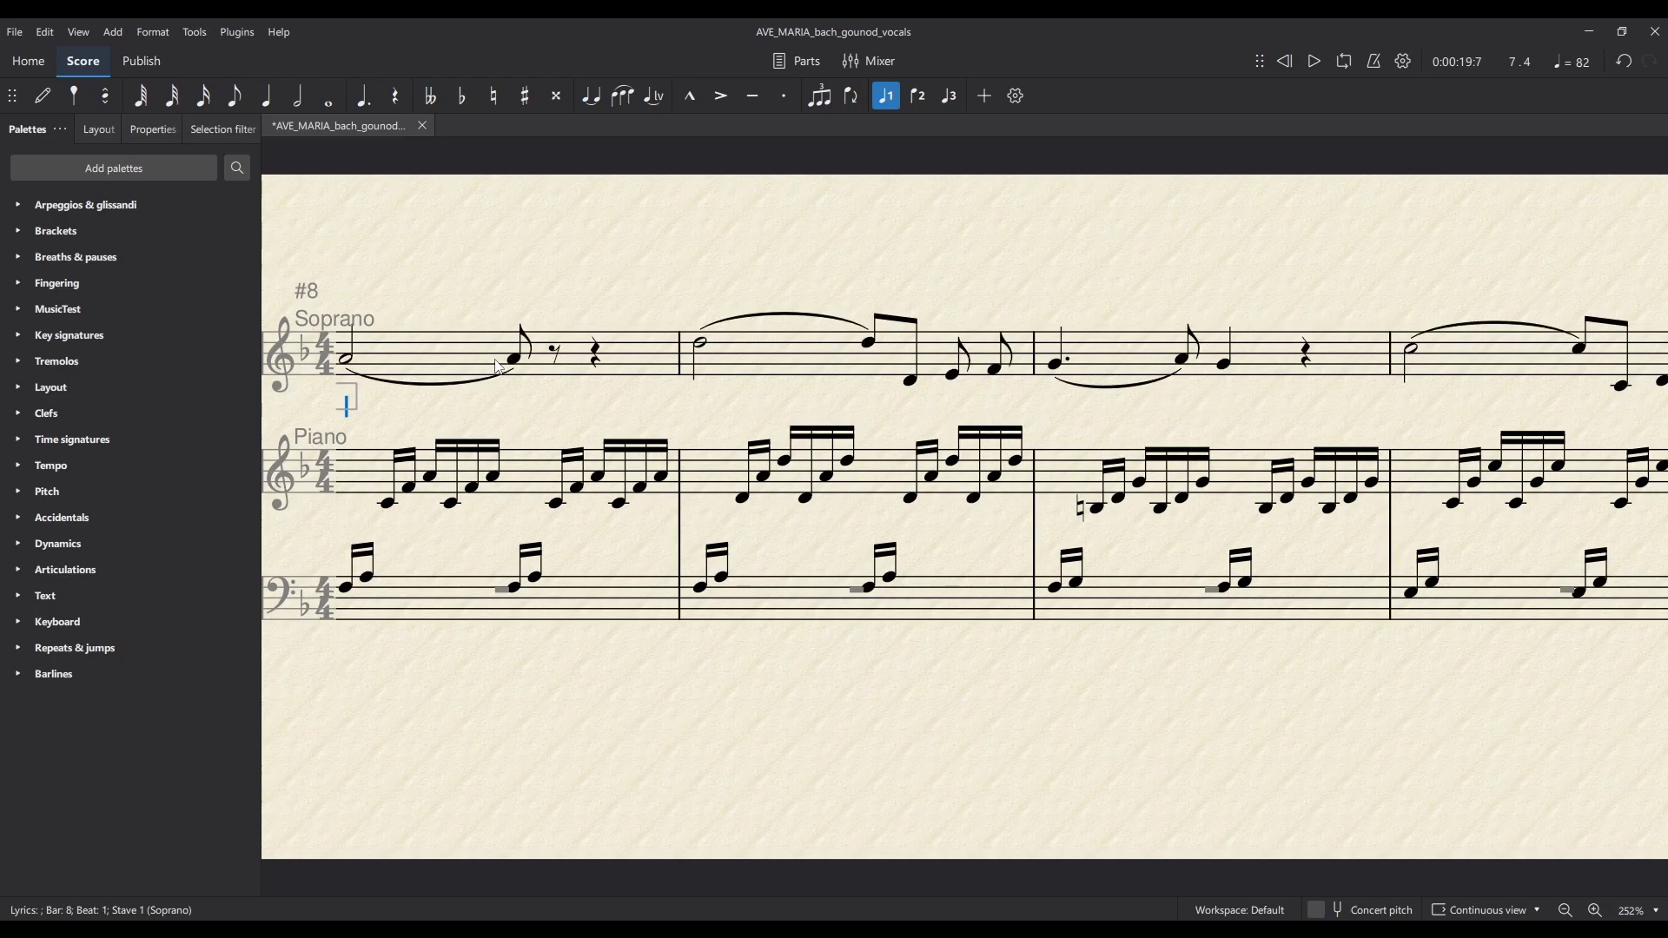
{"action": "type", "text": "a"}
{"action": "key", "text": "underscore"}
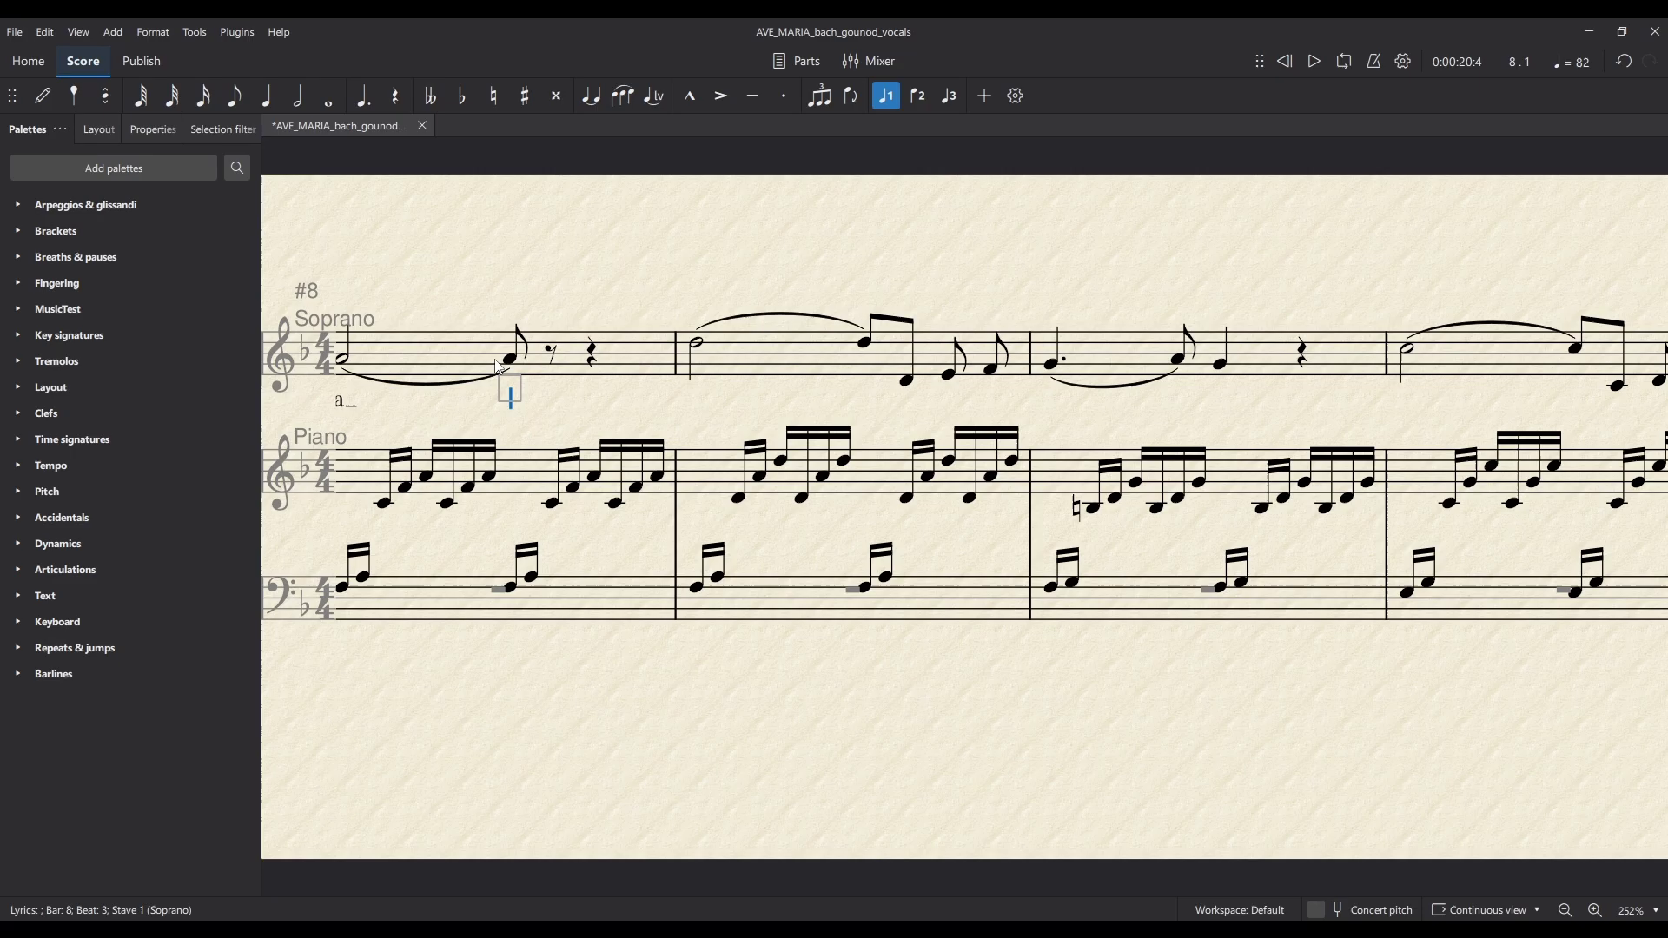
{"action": "key", "text": "underscore"}
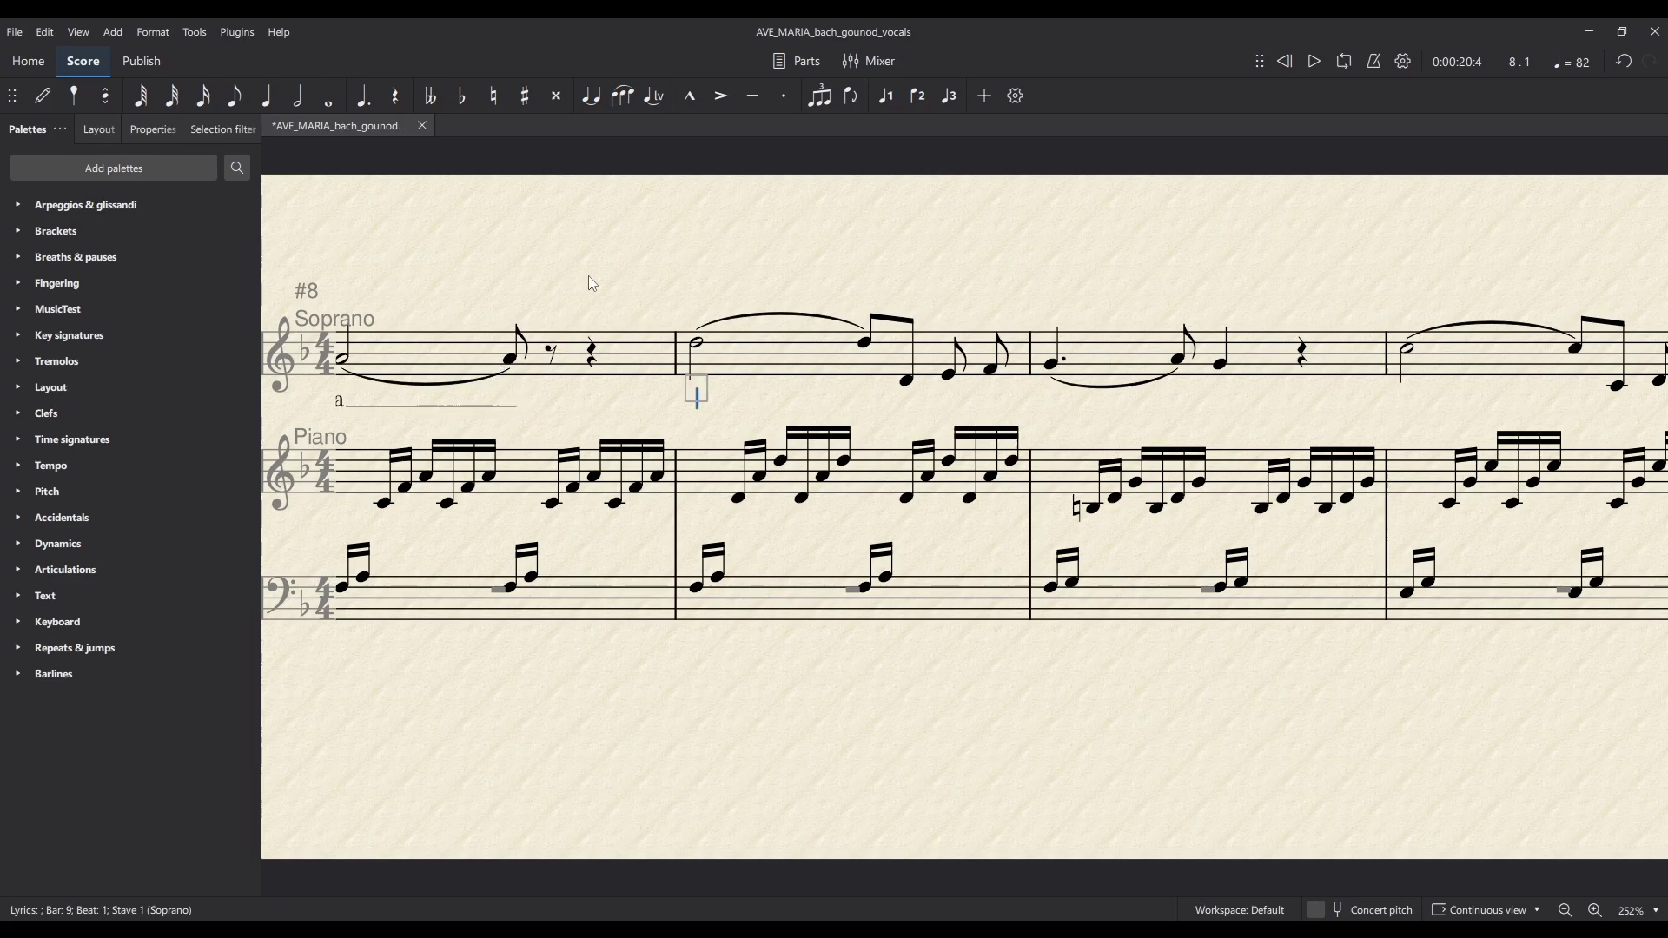
{"action": "left_click", "coordinate": [588, 275]}
{"action": "left_click_drag", "start_coordinate": [540, 287], "coordinate": [1173, 292]}
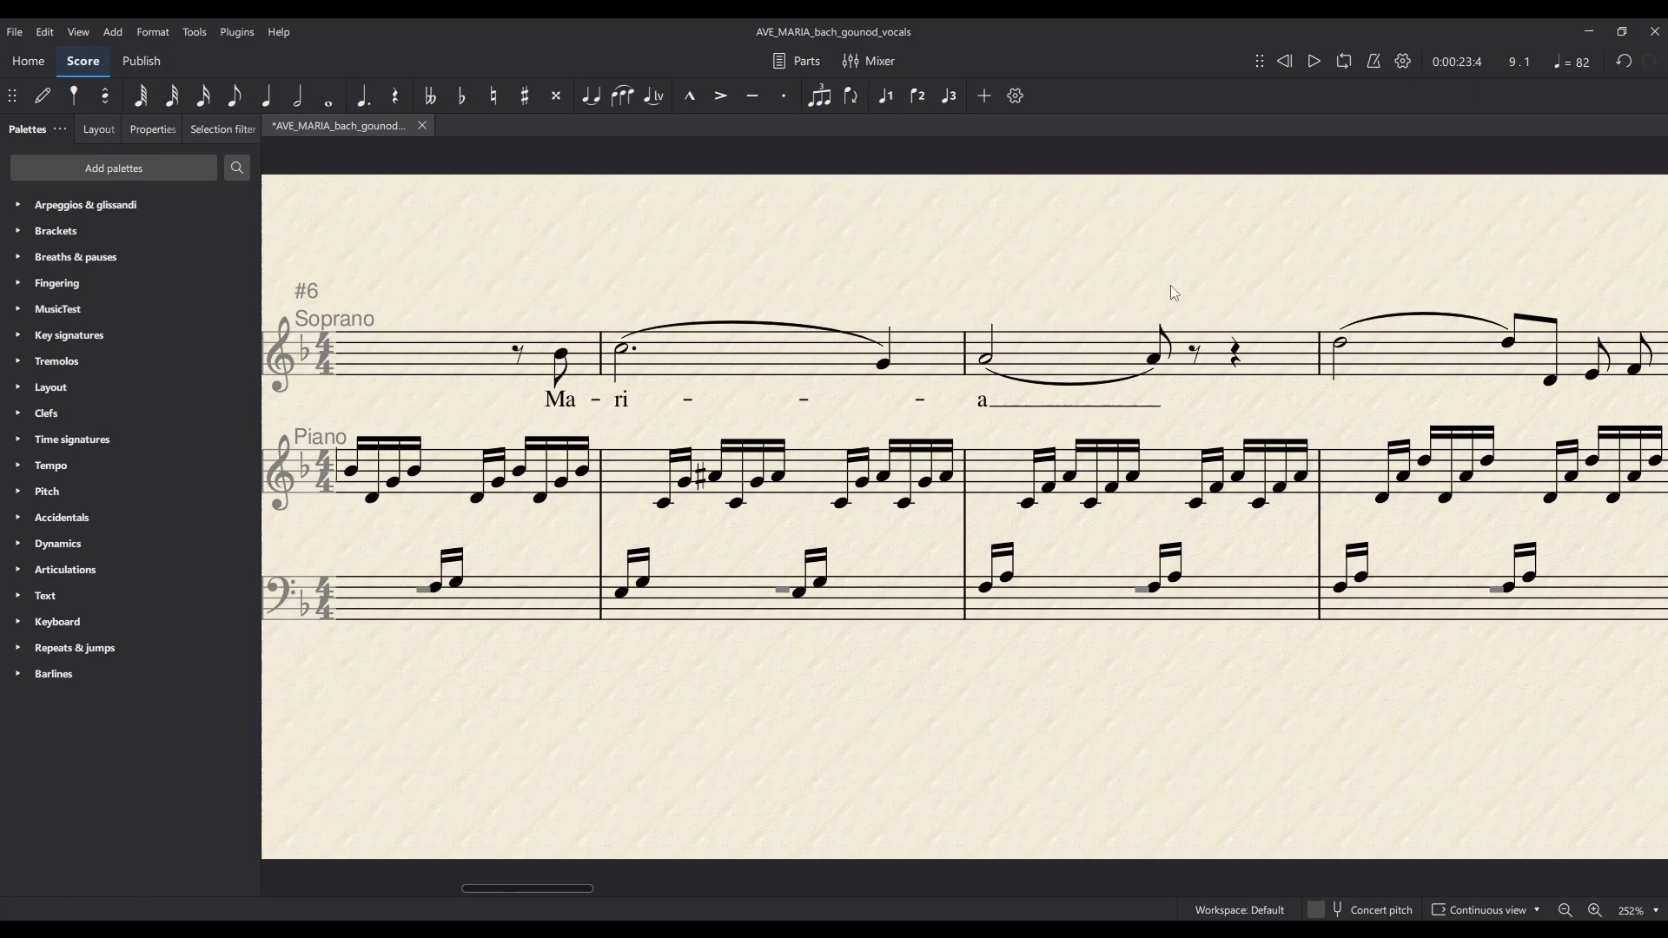
{"action": "double_click", "coordinate": [629, 413]}
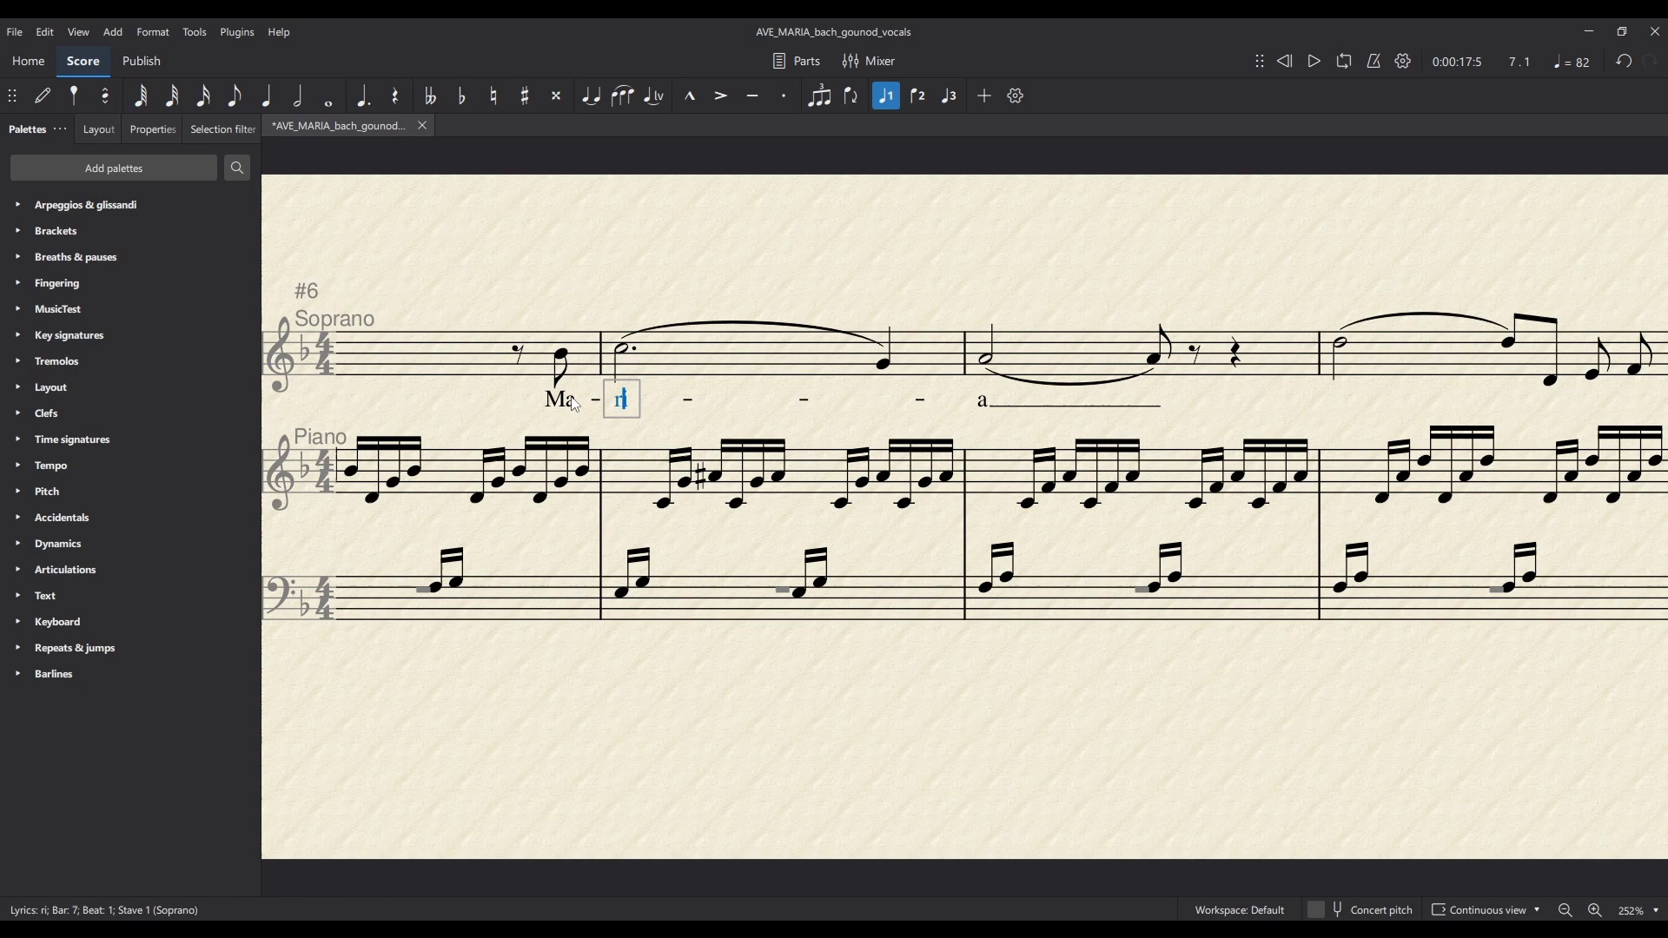
{"action": "left_click", "coordinate": [723, 278]}
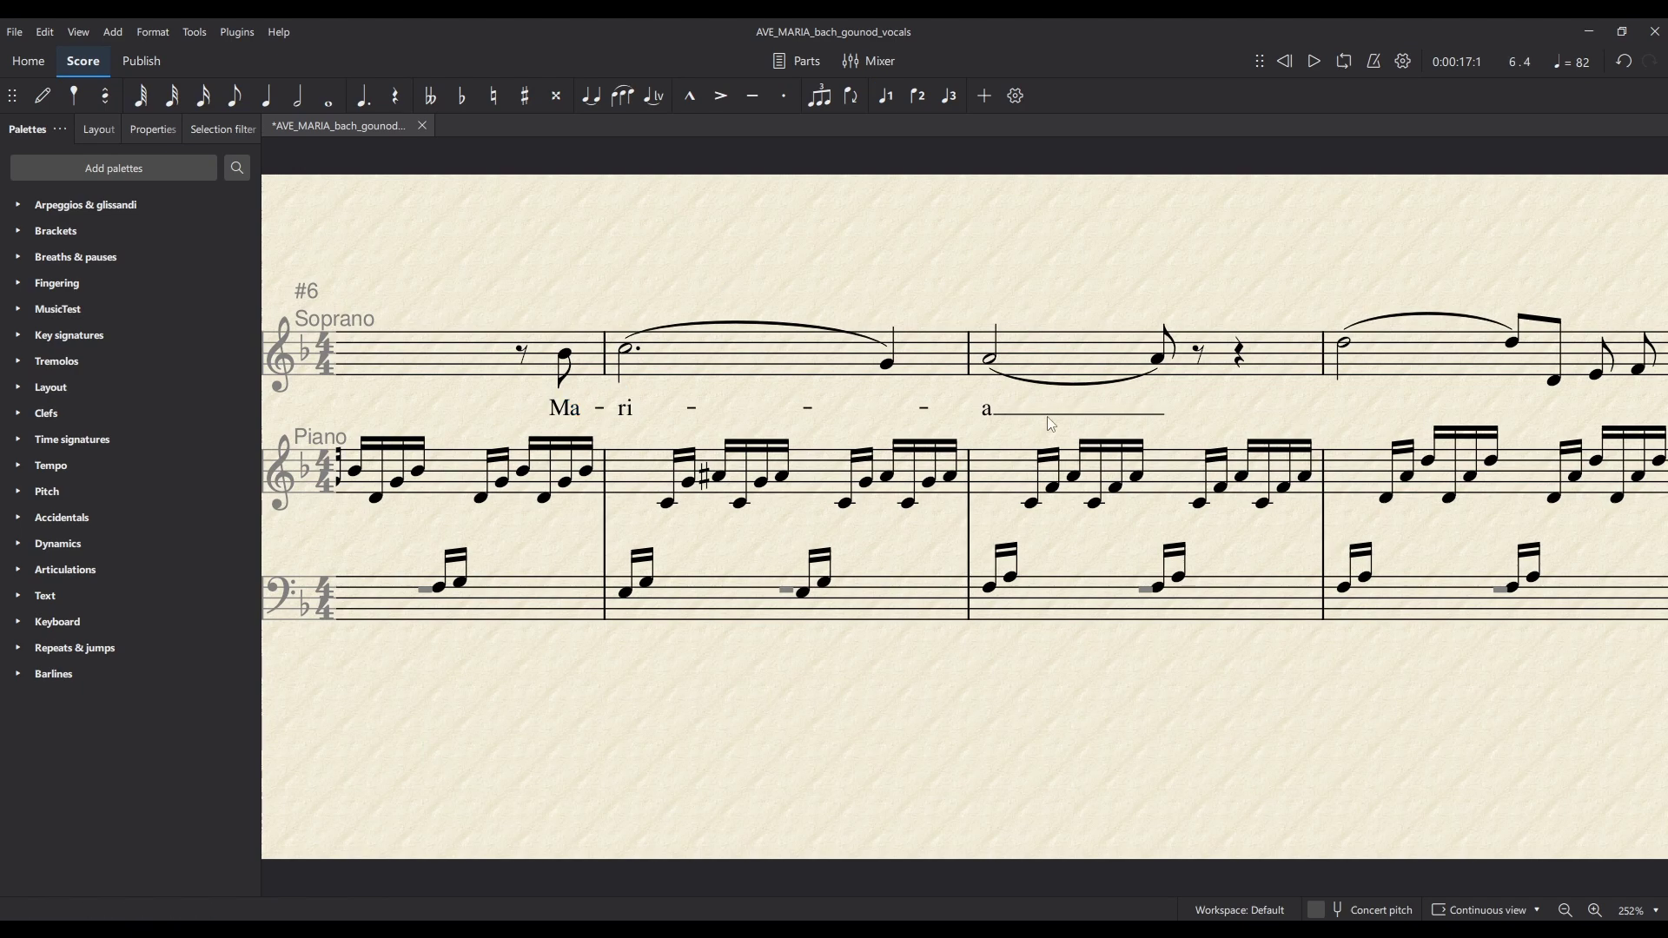
{"action": "double_click", "coordinate": [629, 412]}
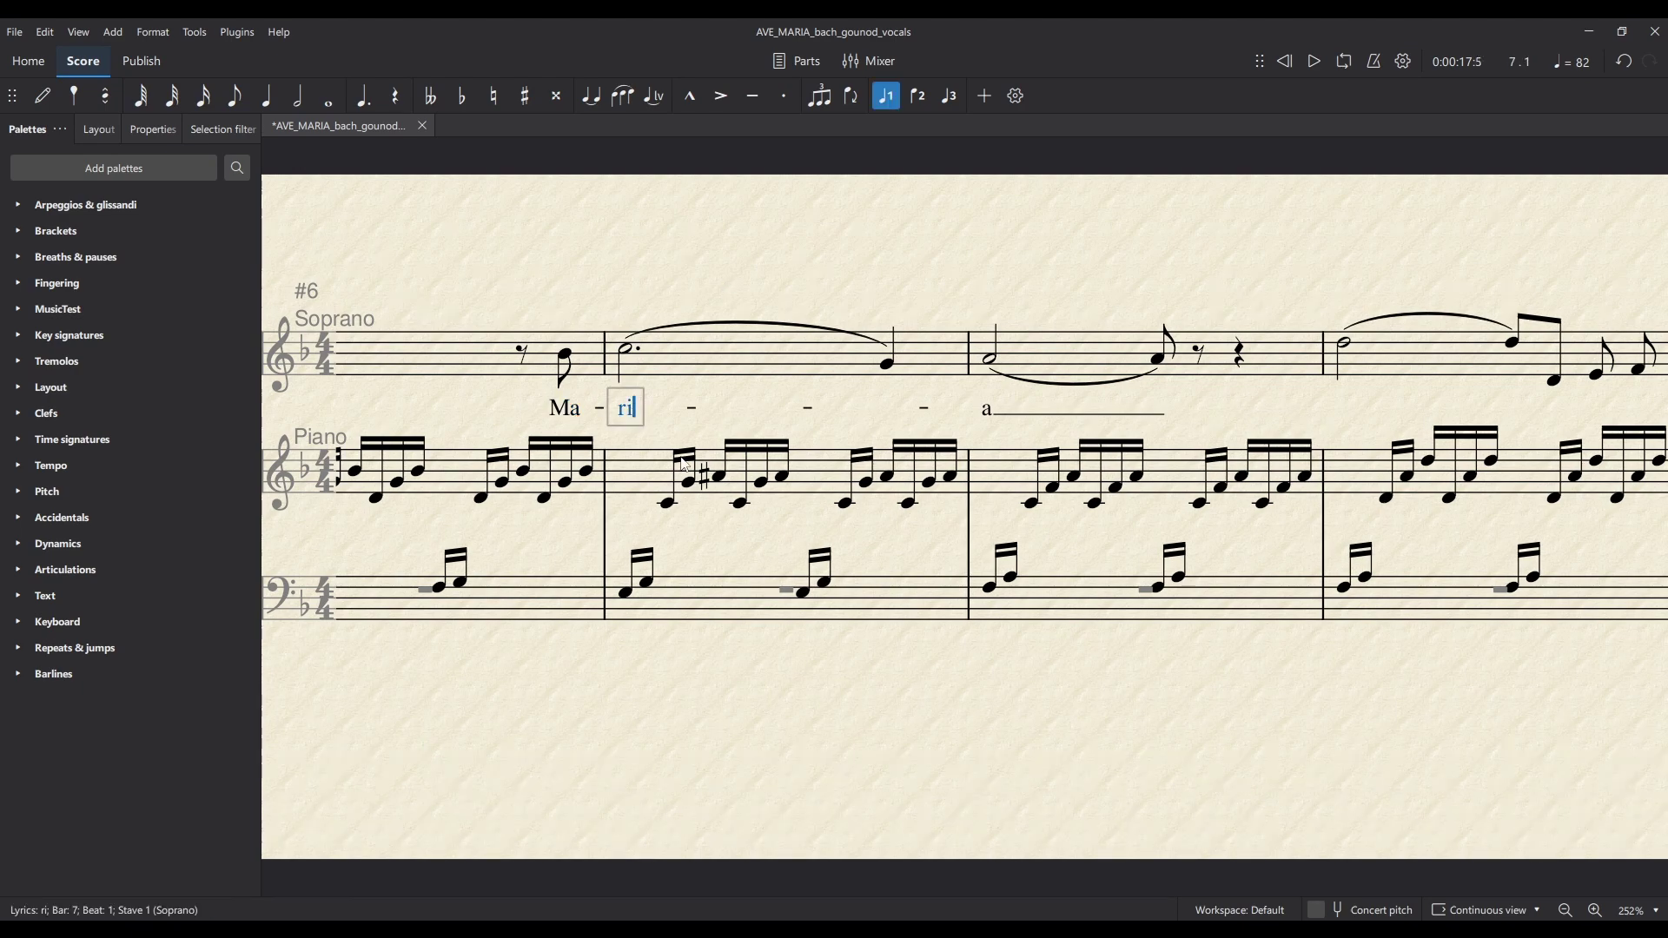
{"action": "key", "text": "Left"}
{"action": "key", "text": "Left"}
{"action": "key", "text": "Left"}
{"action": "key", "text": "Left"}
{"action": "key", "text": "Right"}
{"action": "key", "text": "Right"}
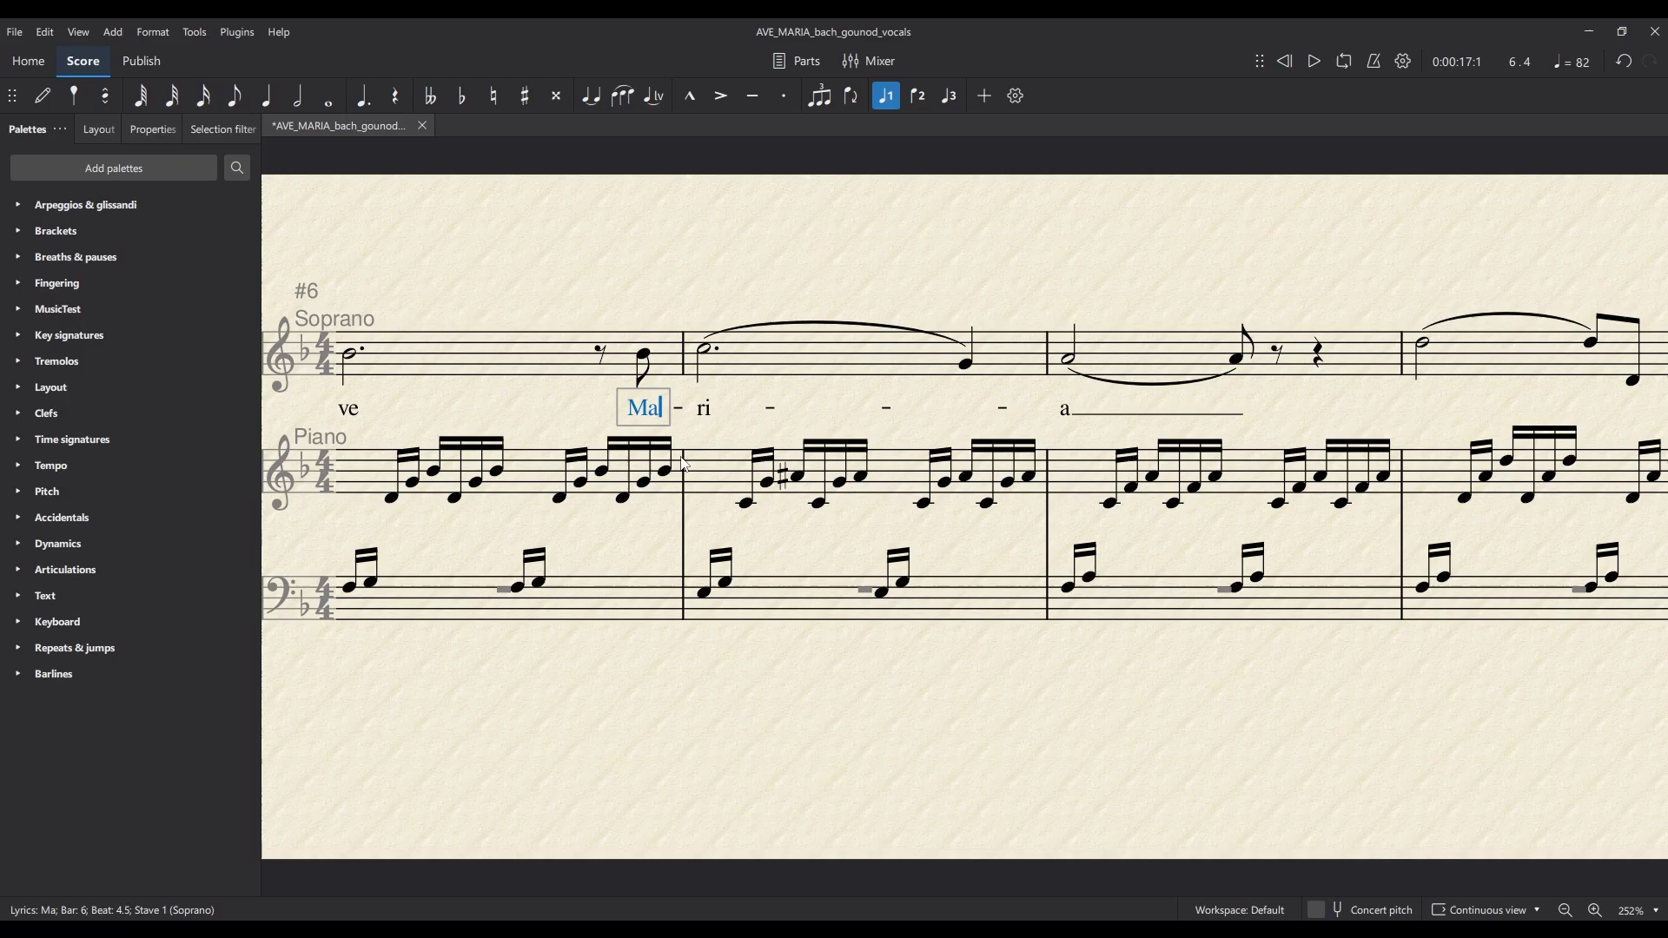
{"action": "key", "text": "space"}
{"action": "key", "text": "space"}
{"action": "key", "text": "space"}
{"action": "key", "text": "space"}
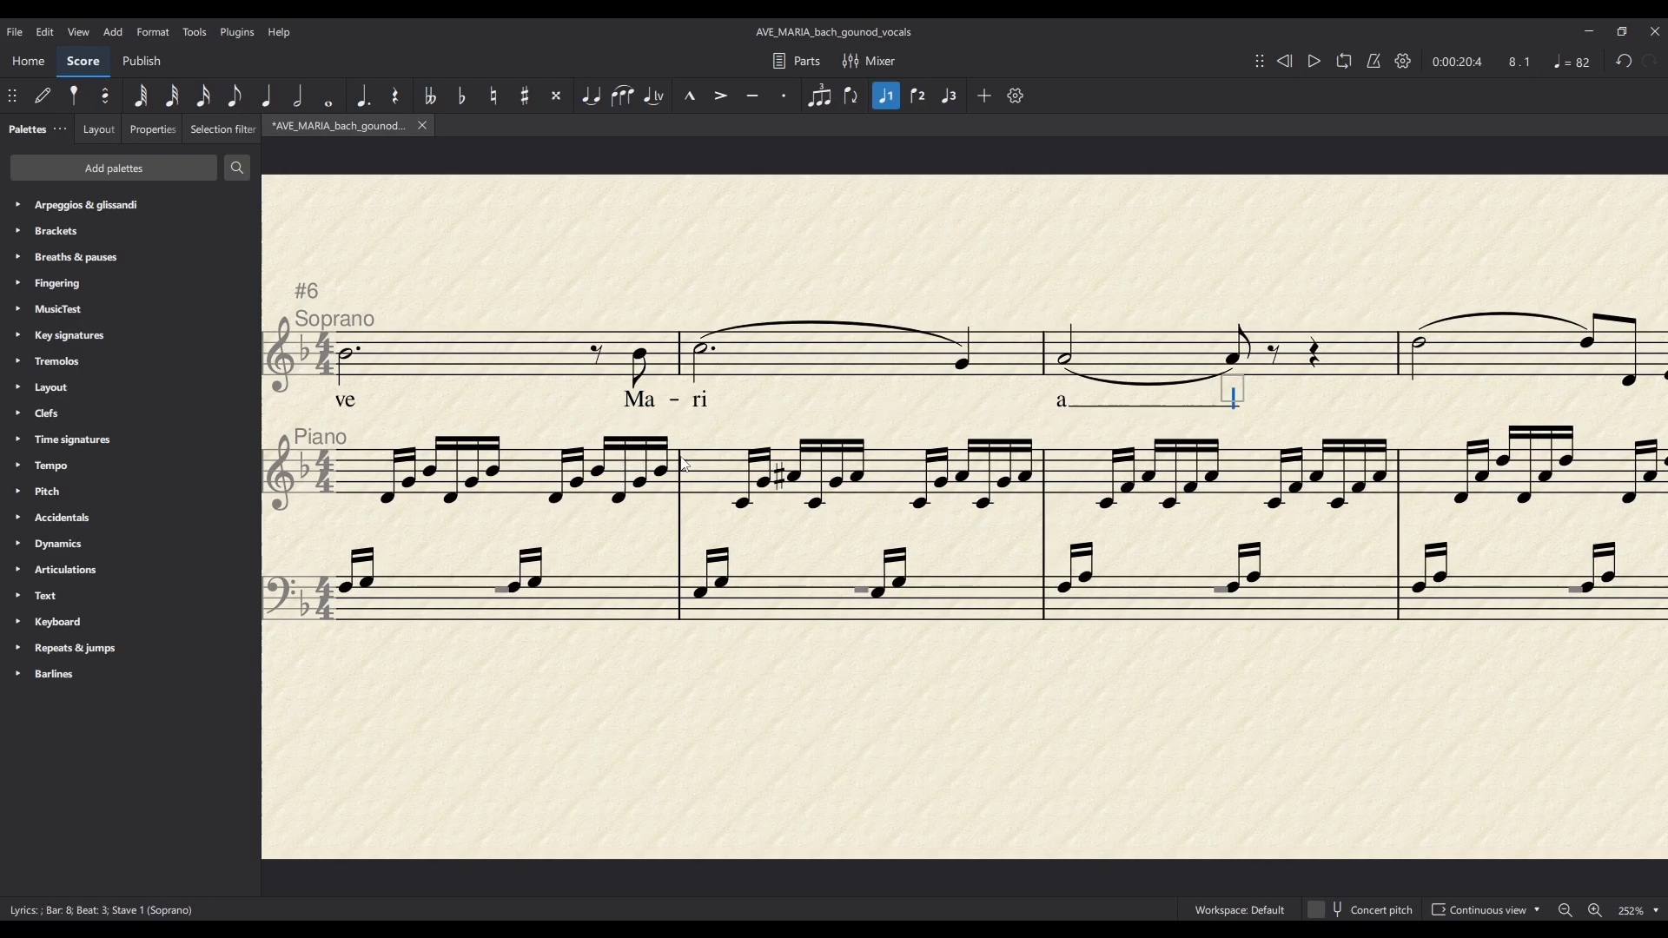
{"action": "key", "text": "space"}
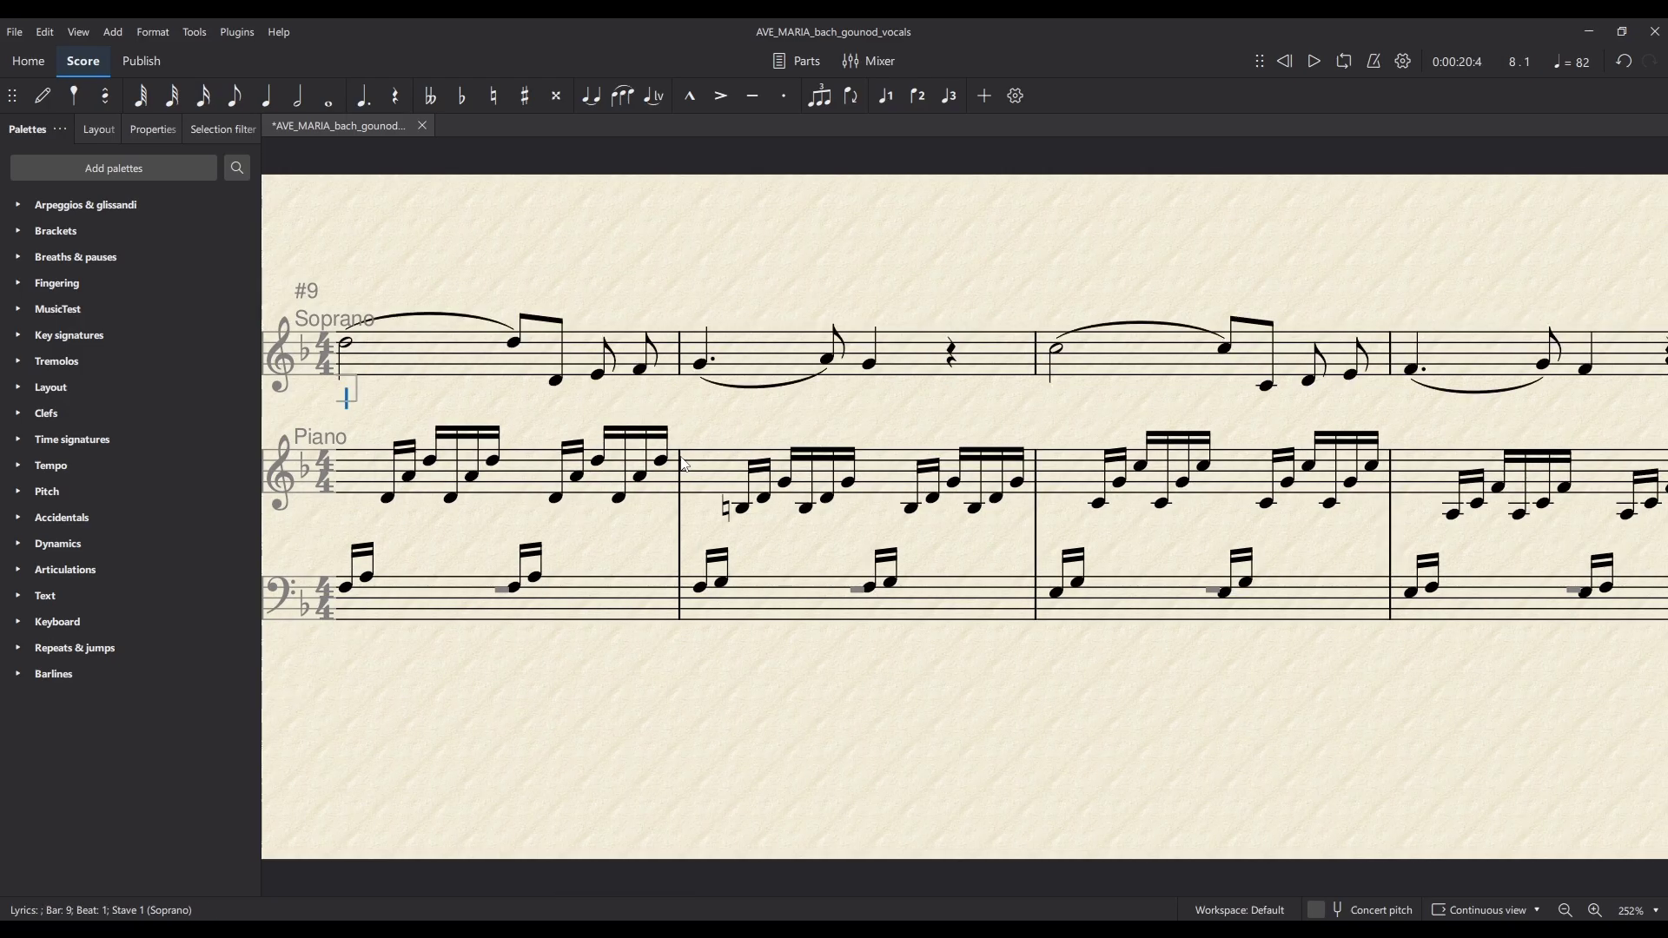
{"action": "key", "text": "Escape"}
{"action": "scroll", "coordinate": [914, 287], "scroll_direction": "up", "scroll_amount": 5}
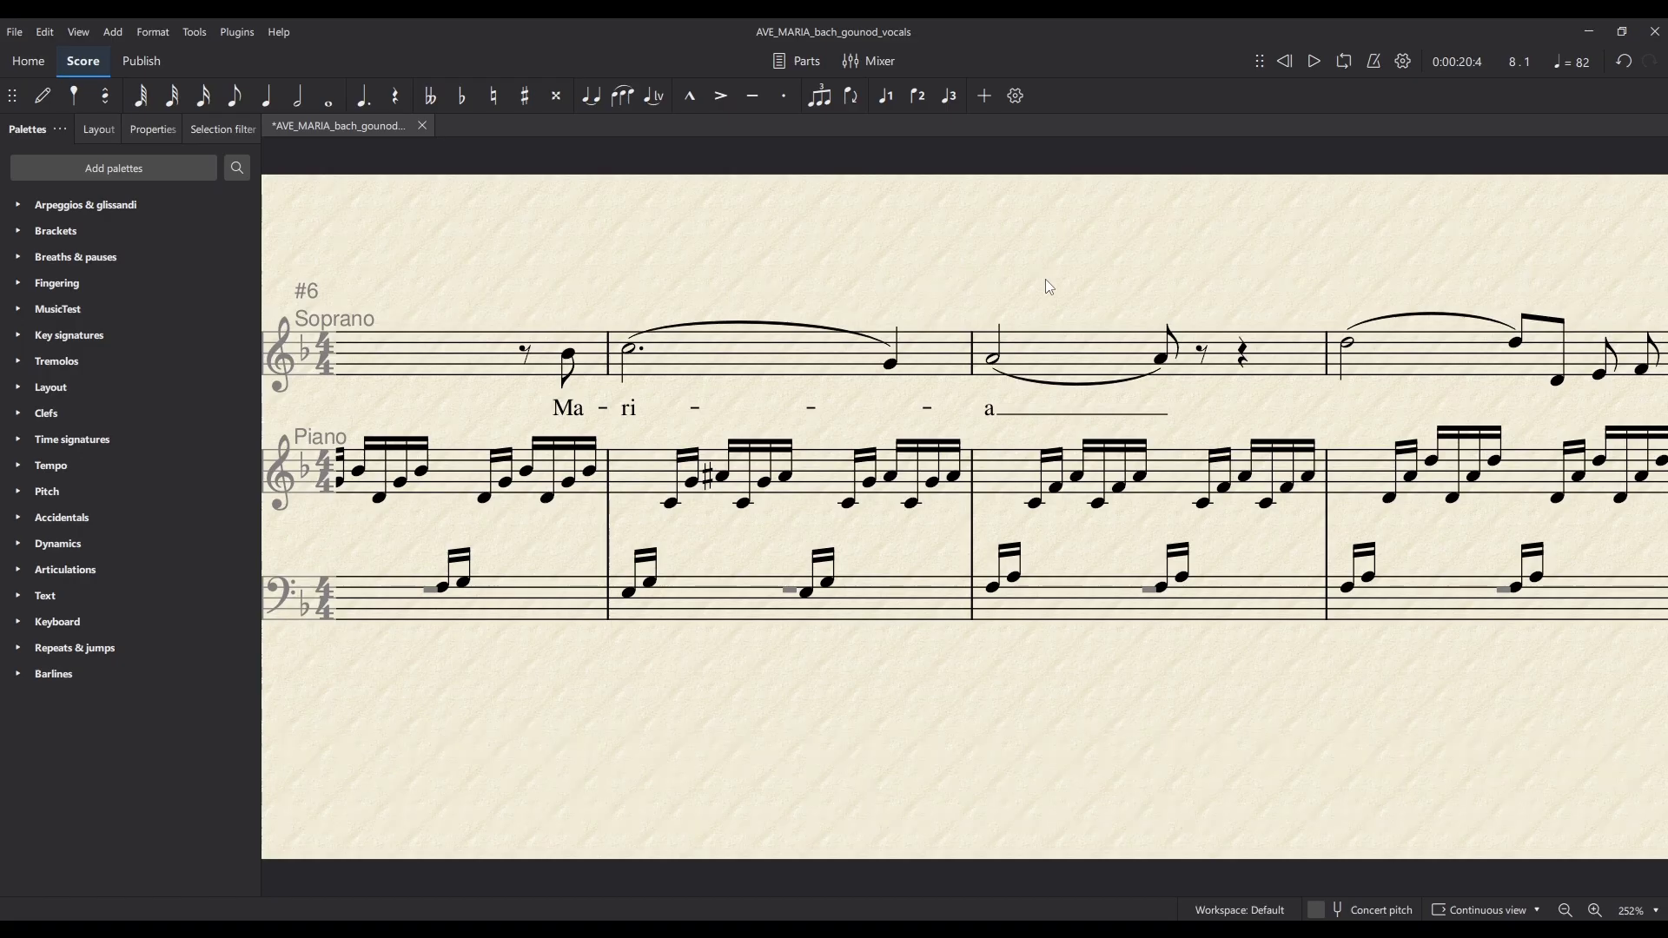
- Add a trial lyric 'in tu a' with non-breaking spaces under the bar 9 Soprano half note
{"action": "scroll", "coordinate": [1046, 283], "scroll_direction": "right", "scroll_amount": 3}
{"action": "left_click", "coordinate": [1098, 344]}
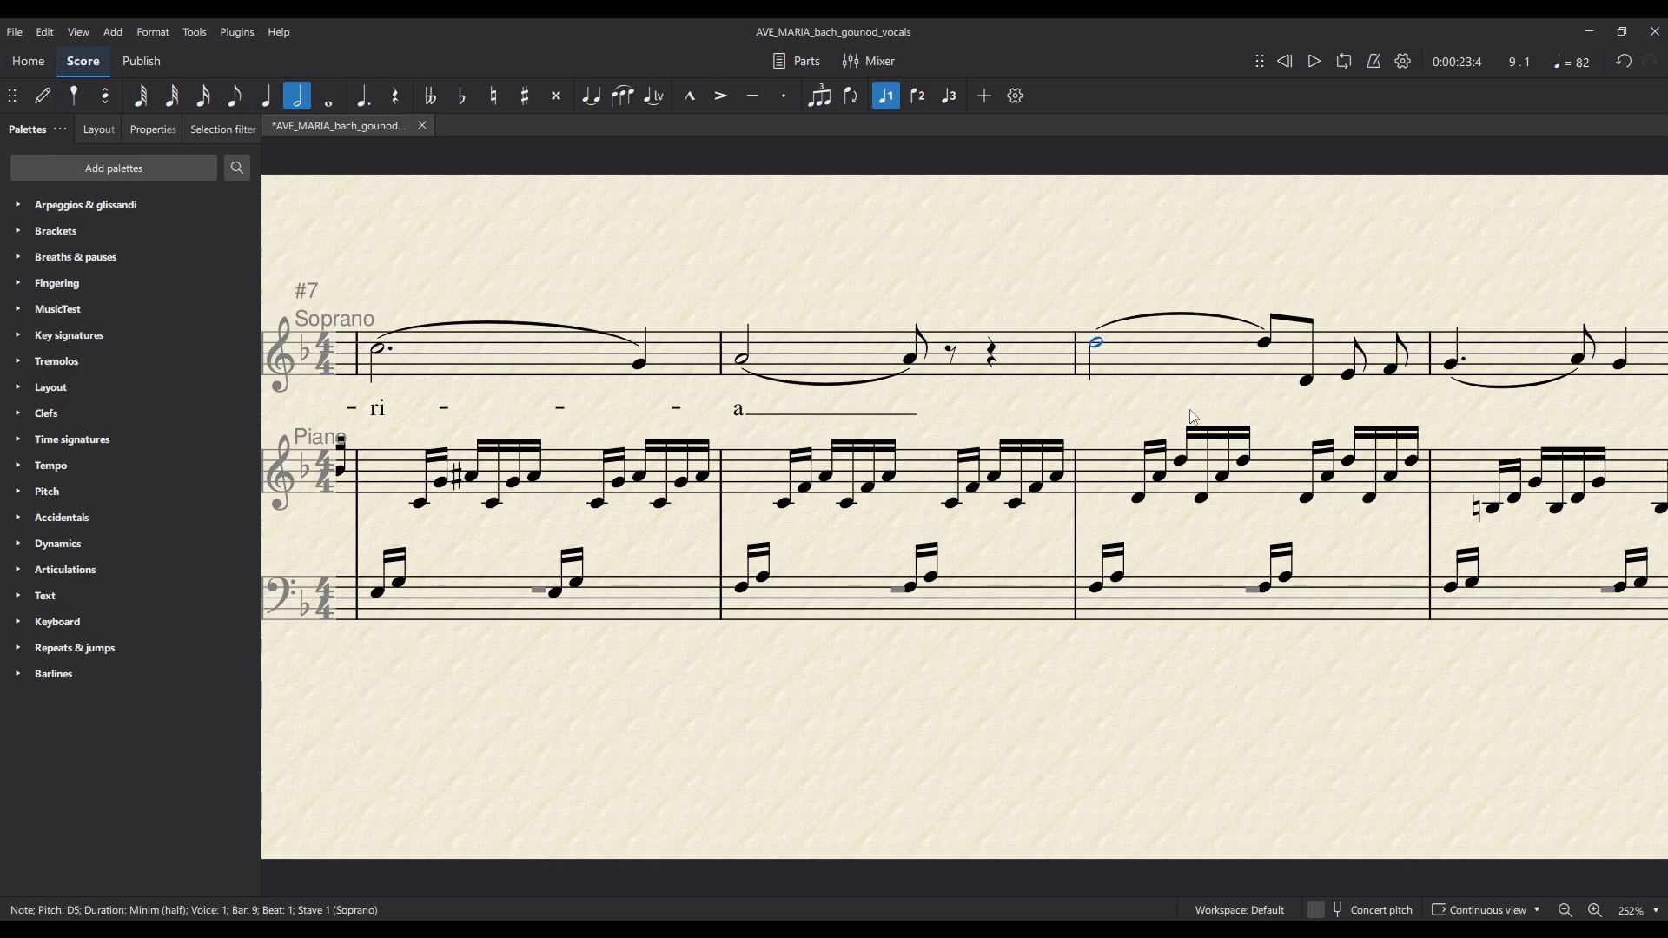
{"action": "key", "text": "ctrl+l"}
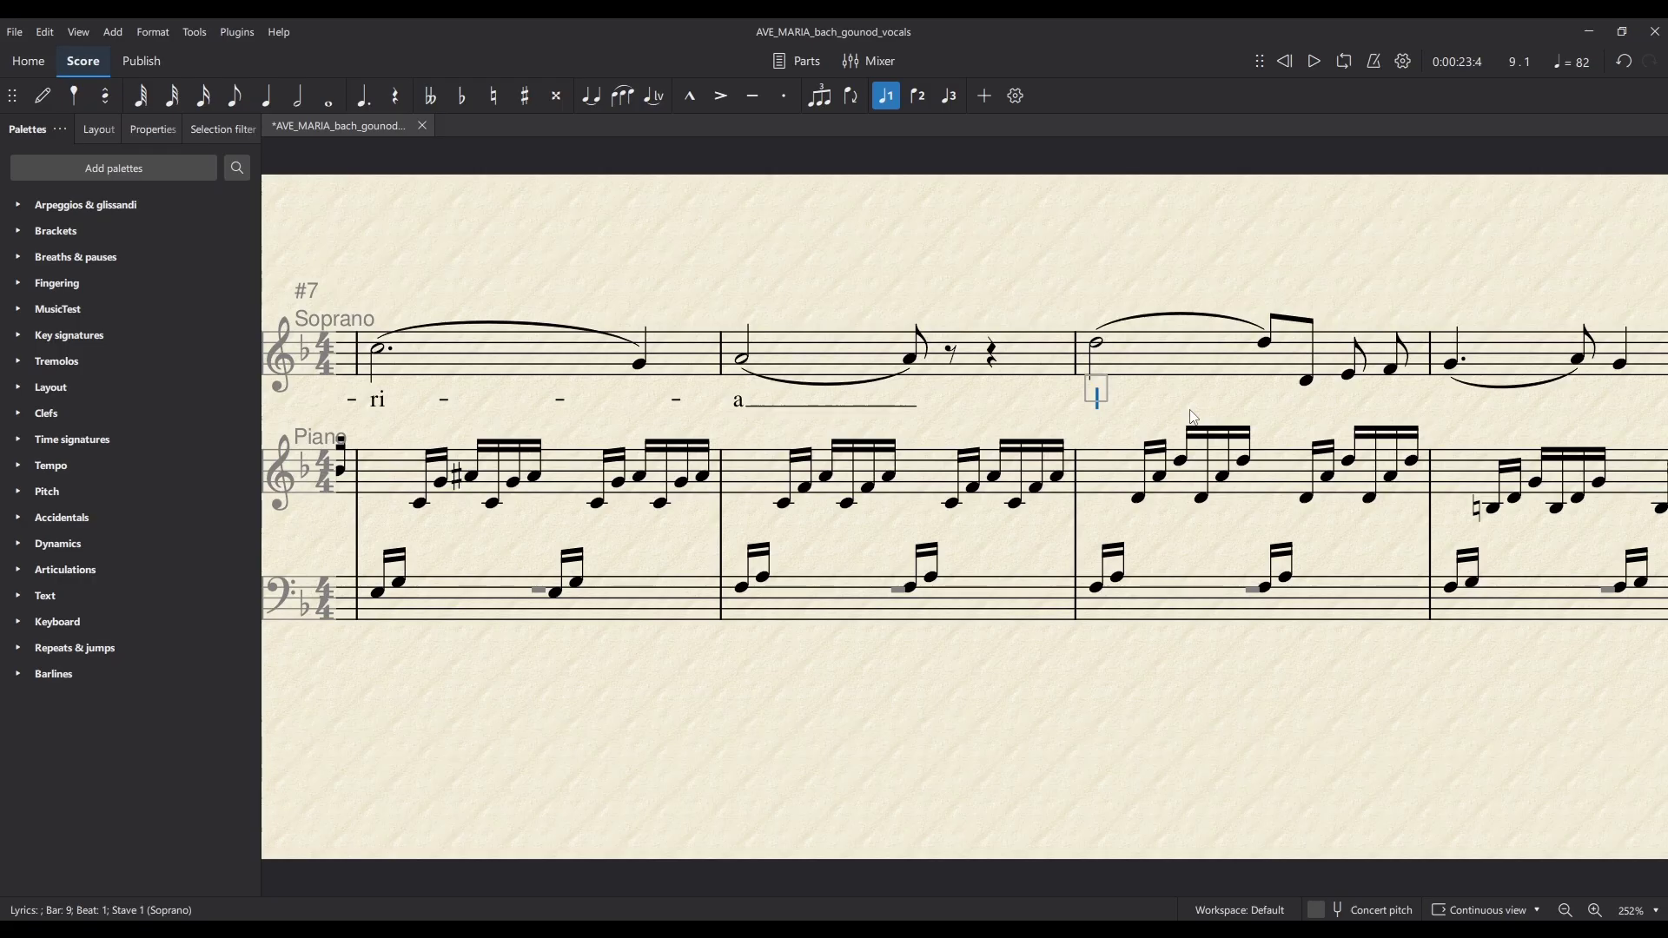
{"action": "type", "text": "in"}
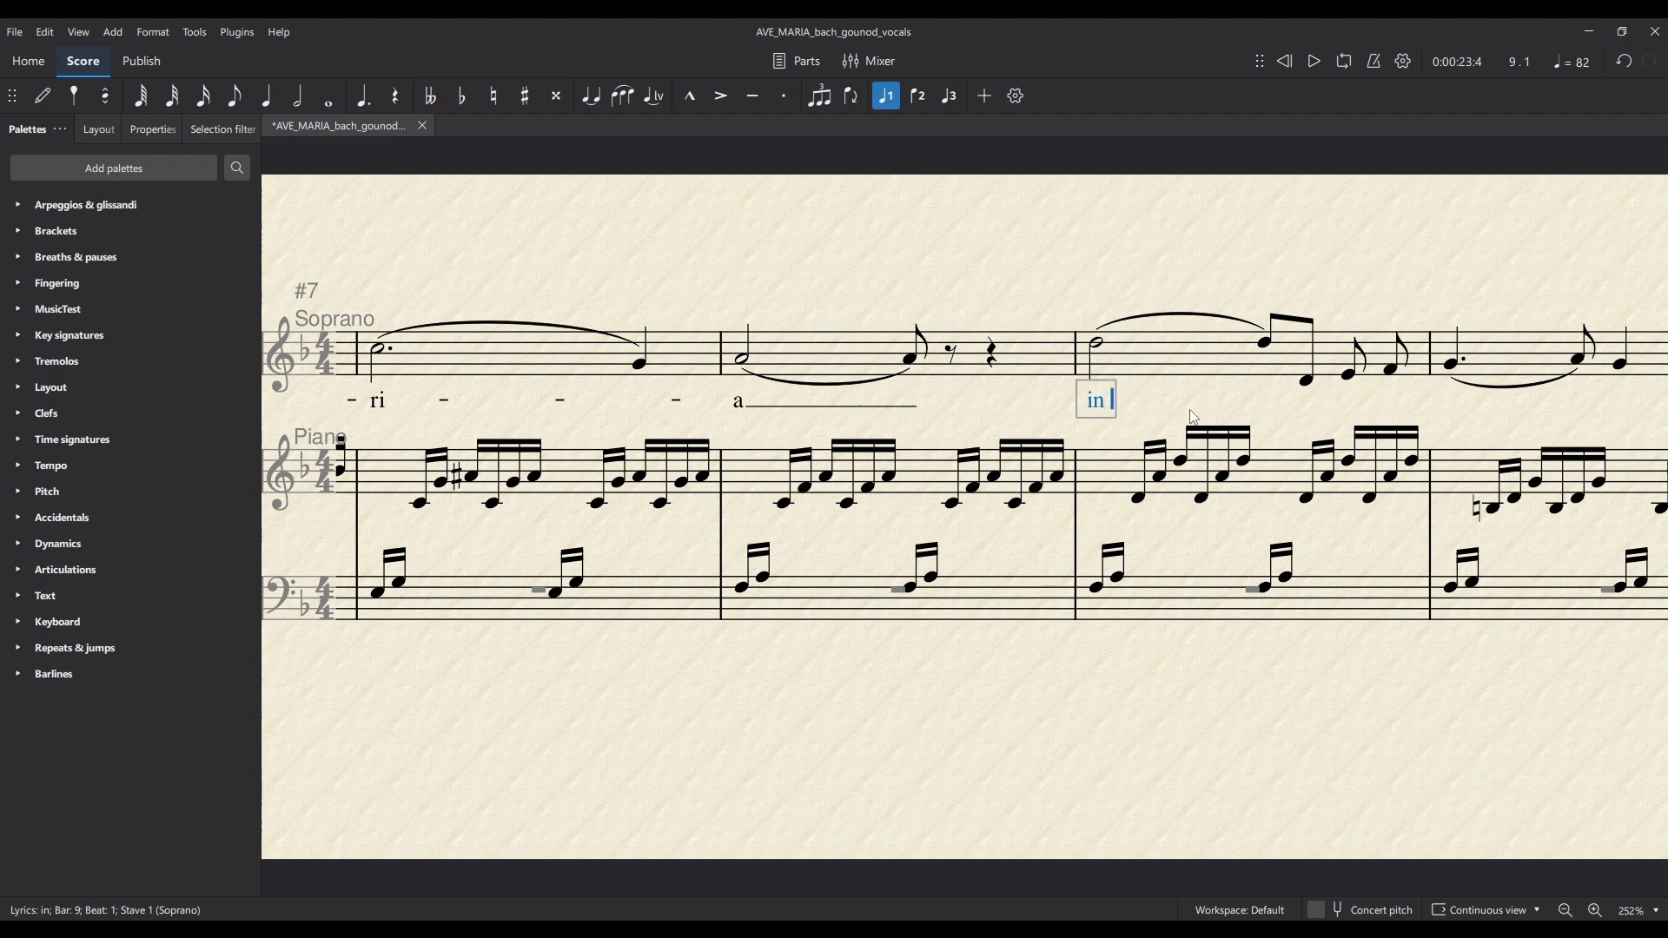
{"action": "key", "text": "ctrl+space"}
{"action": "type", "text": "tu "}
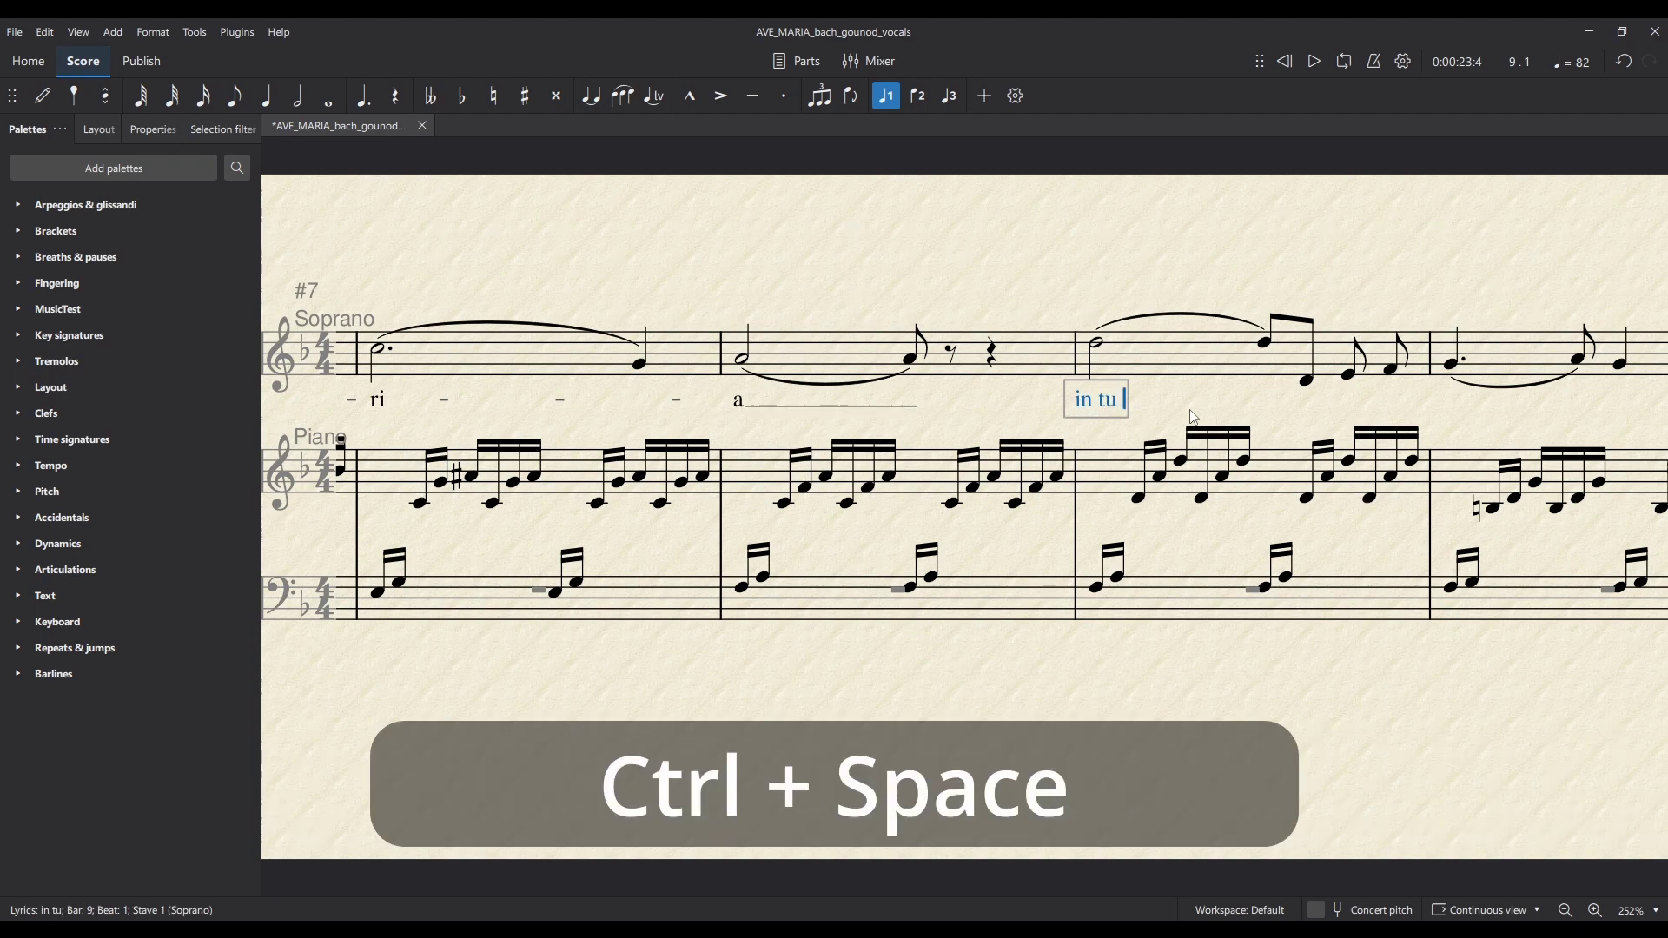
{"action": "type", "text": "a"}
{"action": "key", "text": "space"}
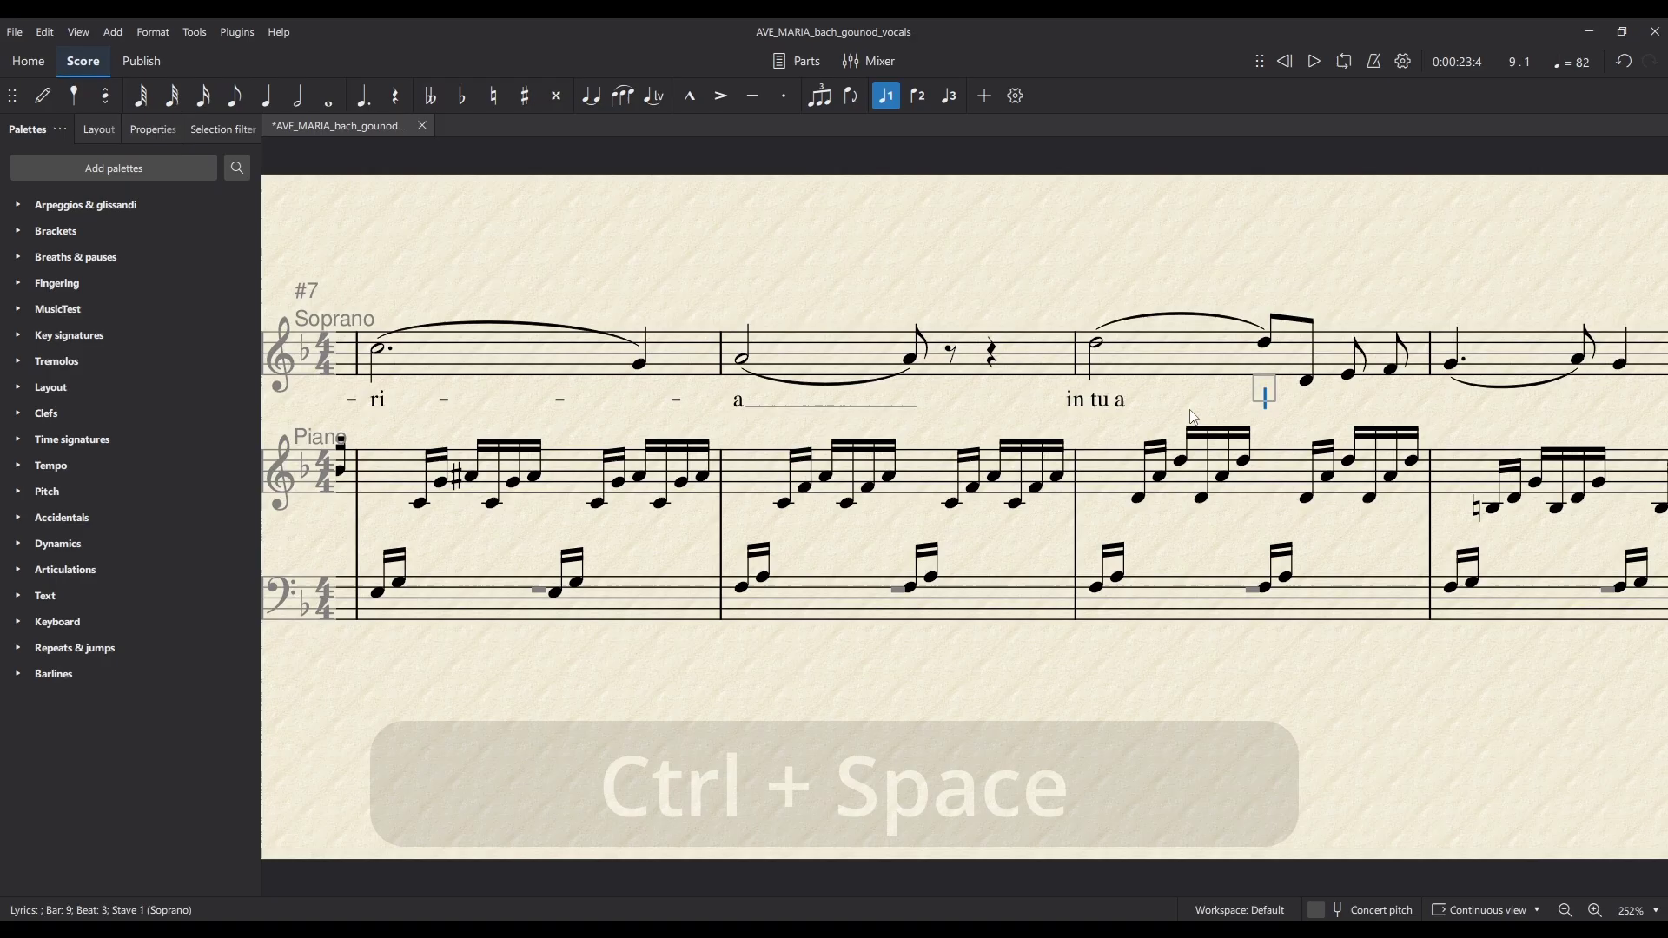
- Delete the trial lyric and type 'A--v' in its place
{"action": "key", "text": "Escape"}
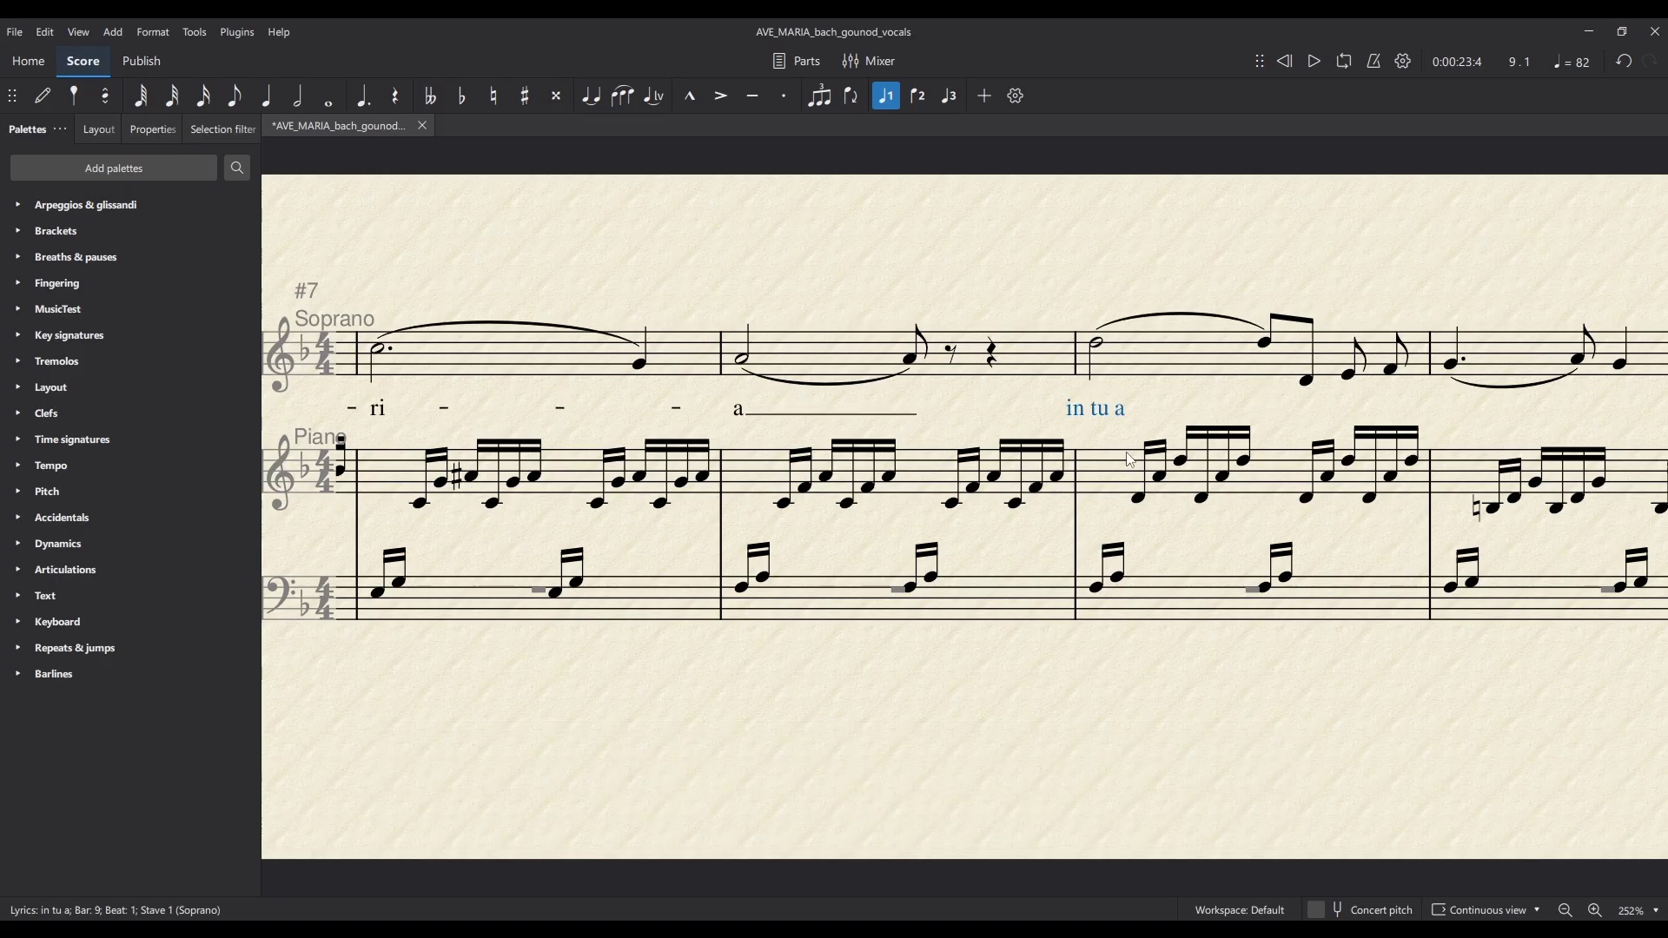
{"action": "key", "text": "Delete"}
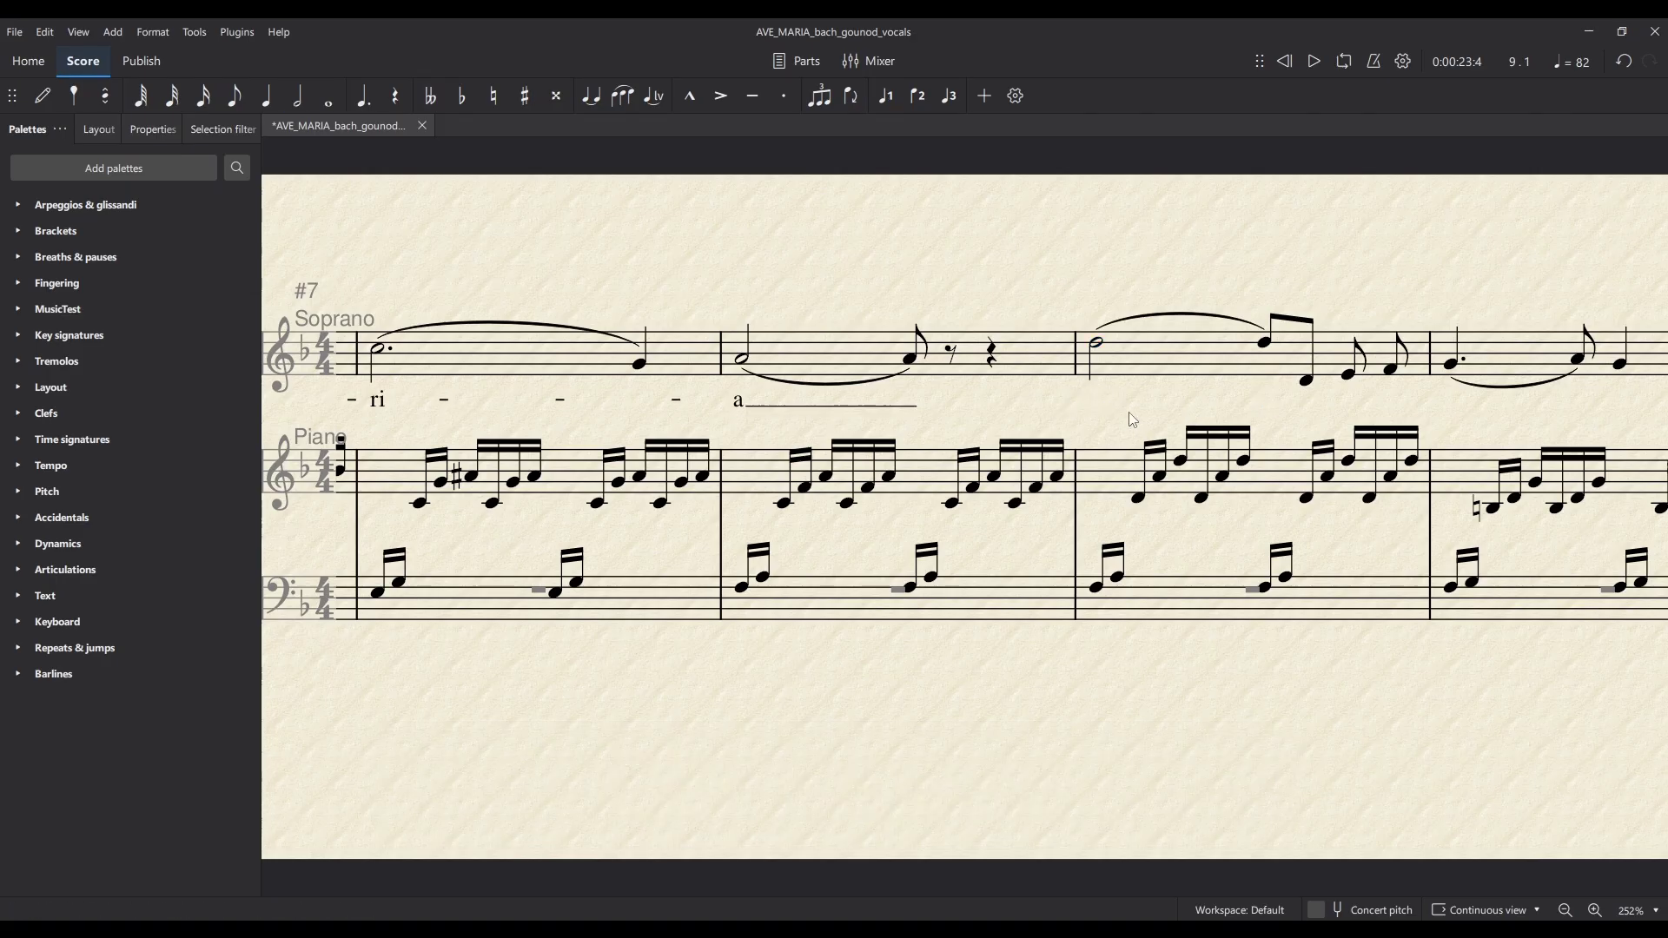
{"action": "type", "text": "A--v"}
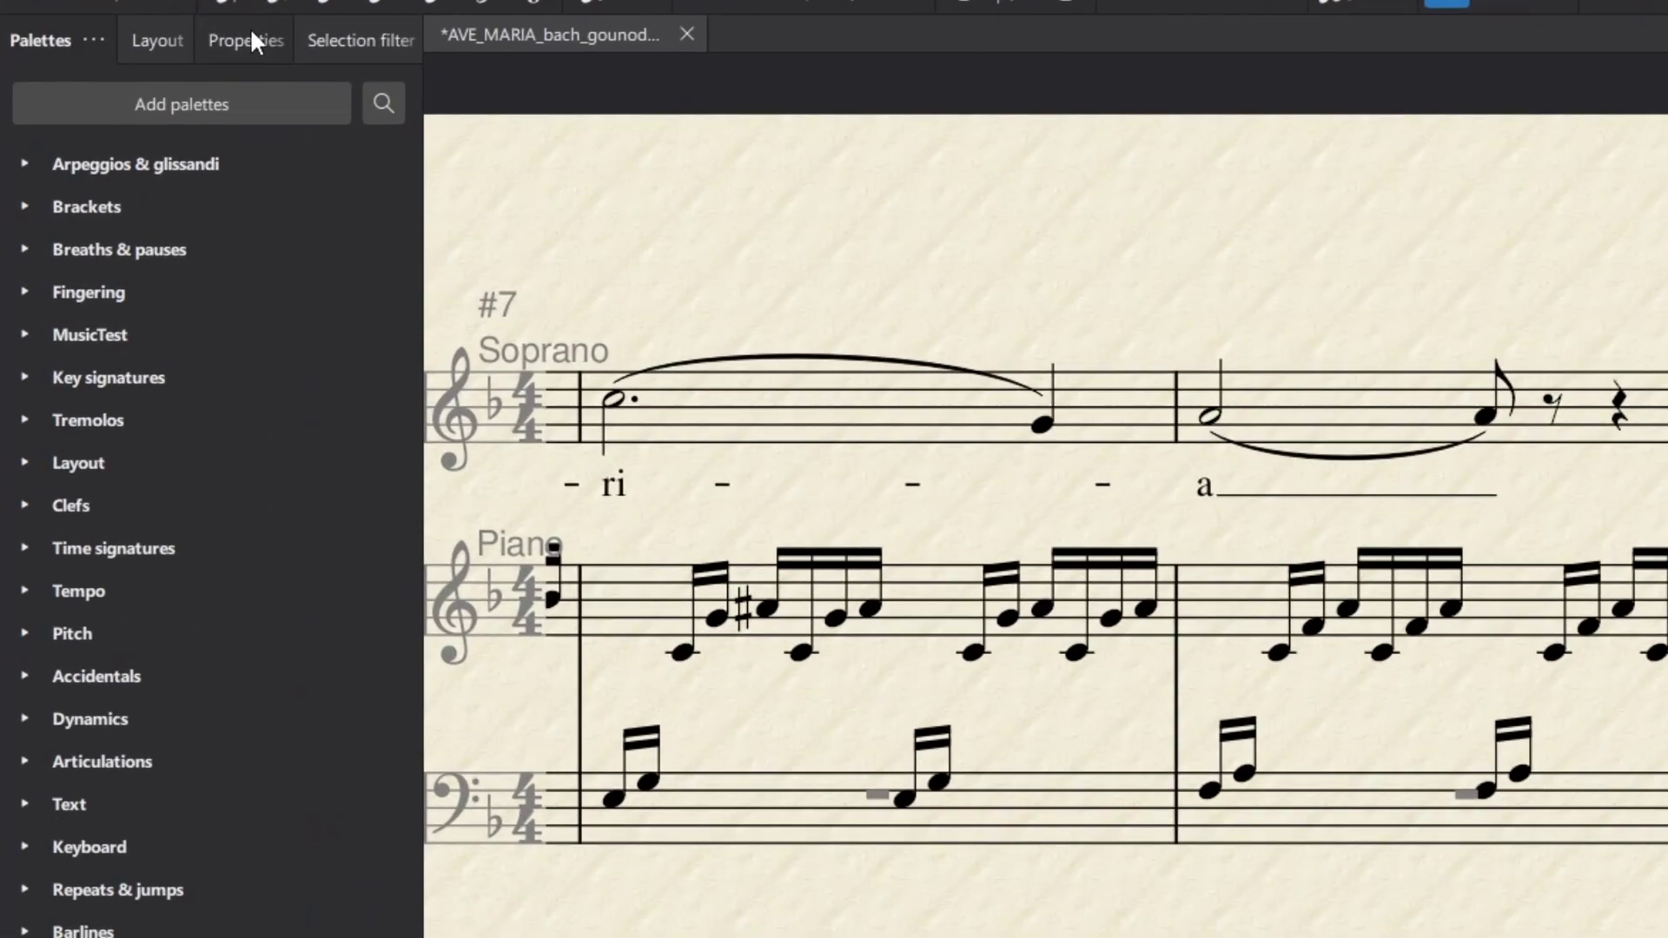
- Insert an accented é from Special characters into the bar-9 lyric, then remove it
{"action": "left_click", "coordinate": [244, 57]}
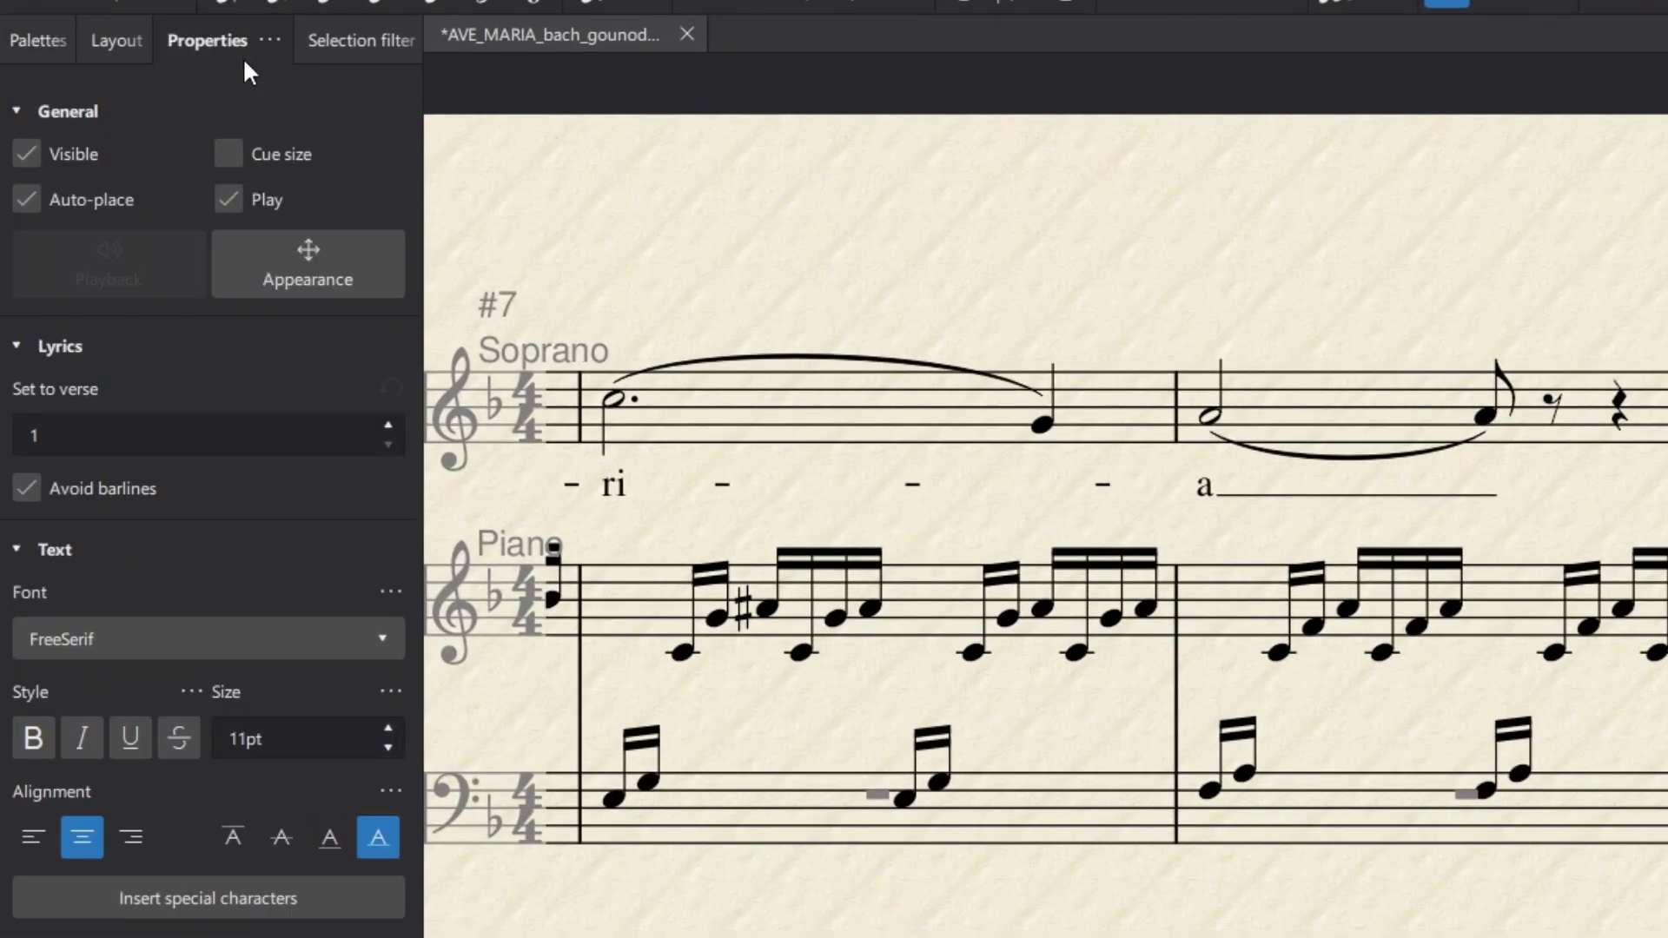
{"action": "left_click", "coordinate": [231, 896]}
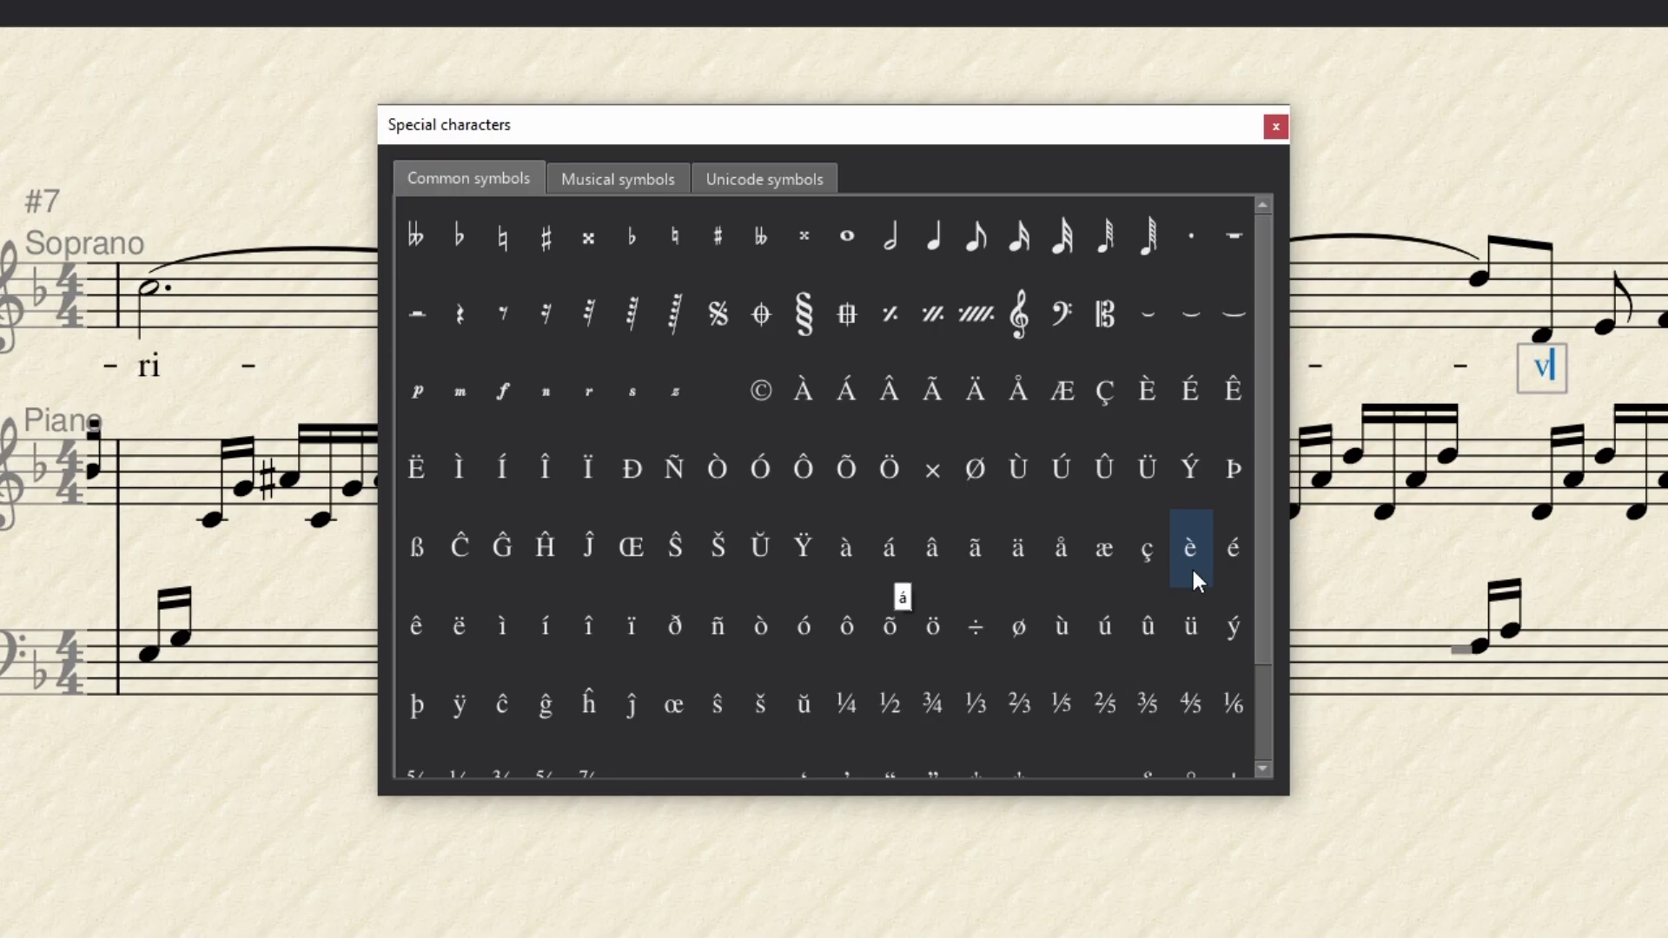
{"action": "left_click", "coordinate": [1240, 563]}
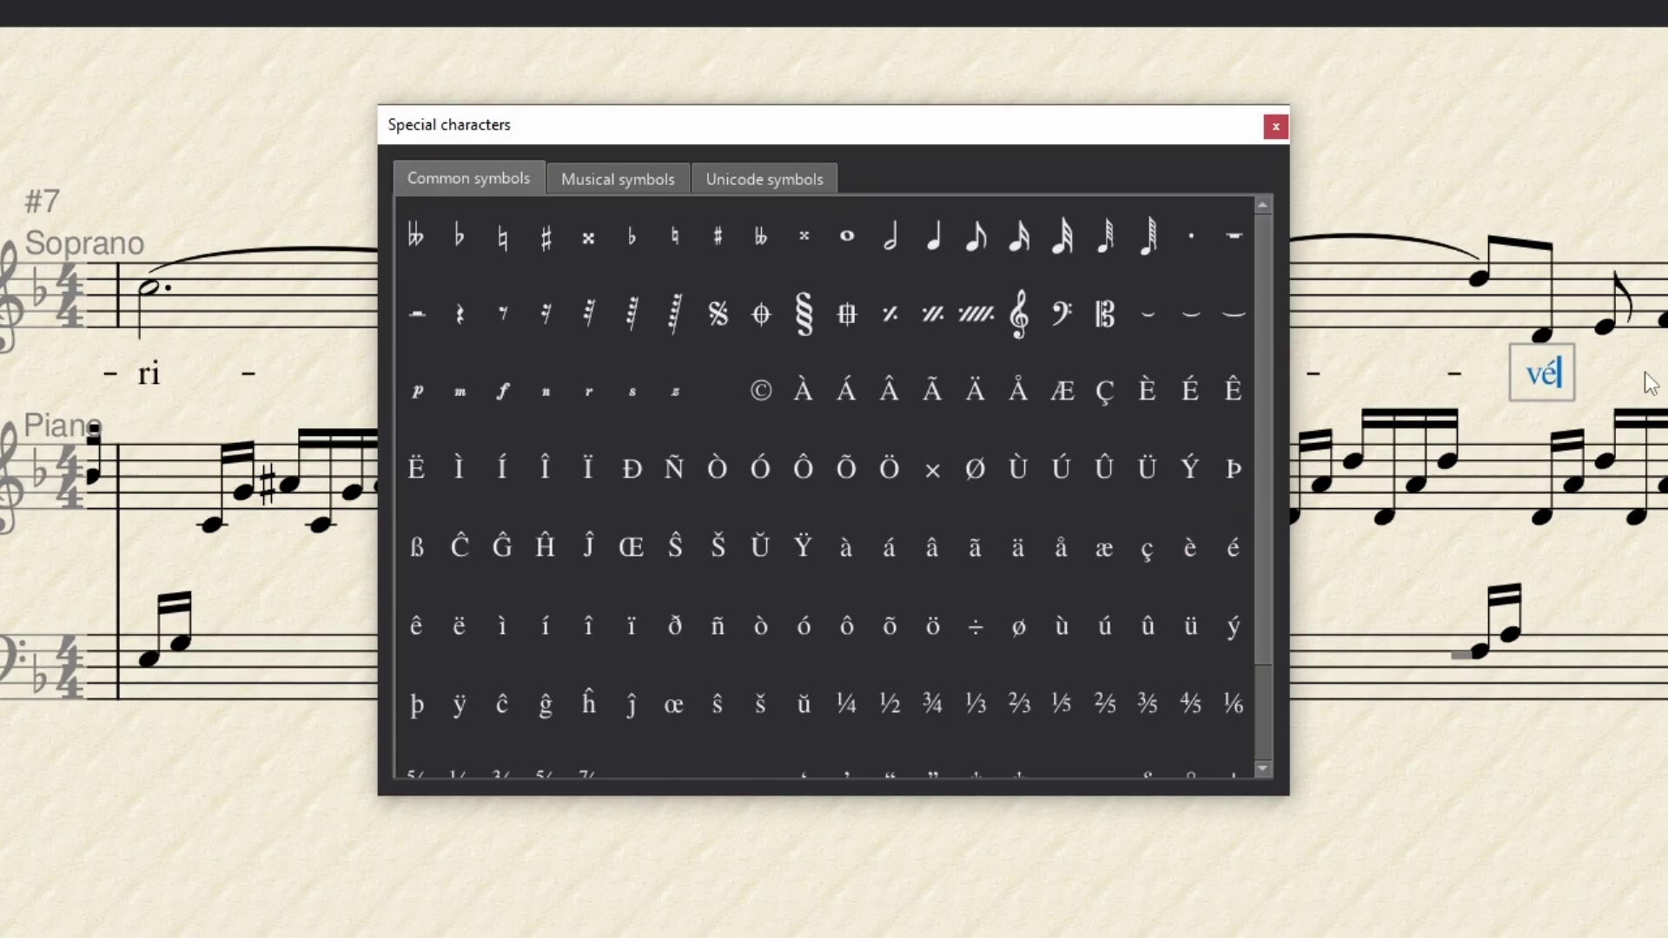
{"action": "left_click", "coordinate": [1562, 375]}
{"action": "key", "text": "BackSpace"}
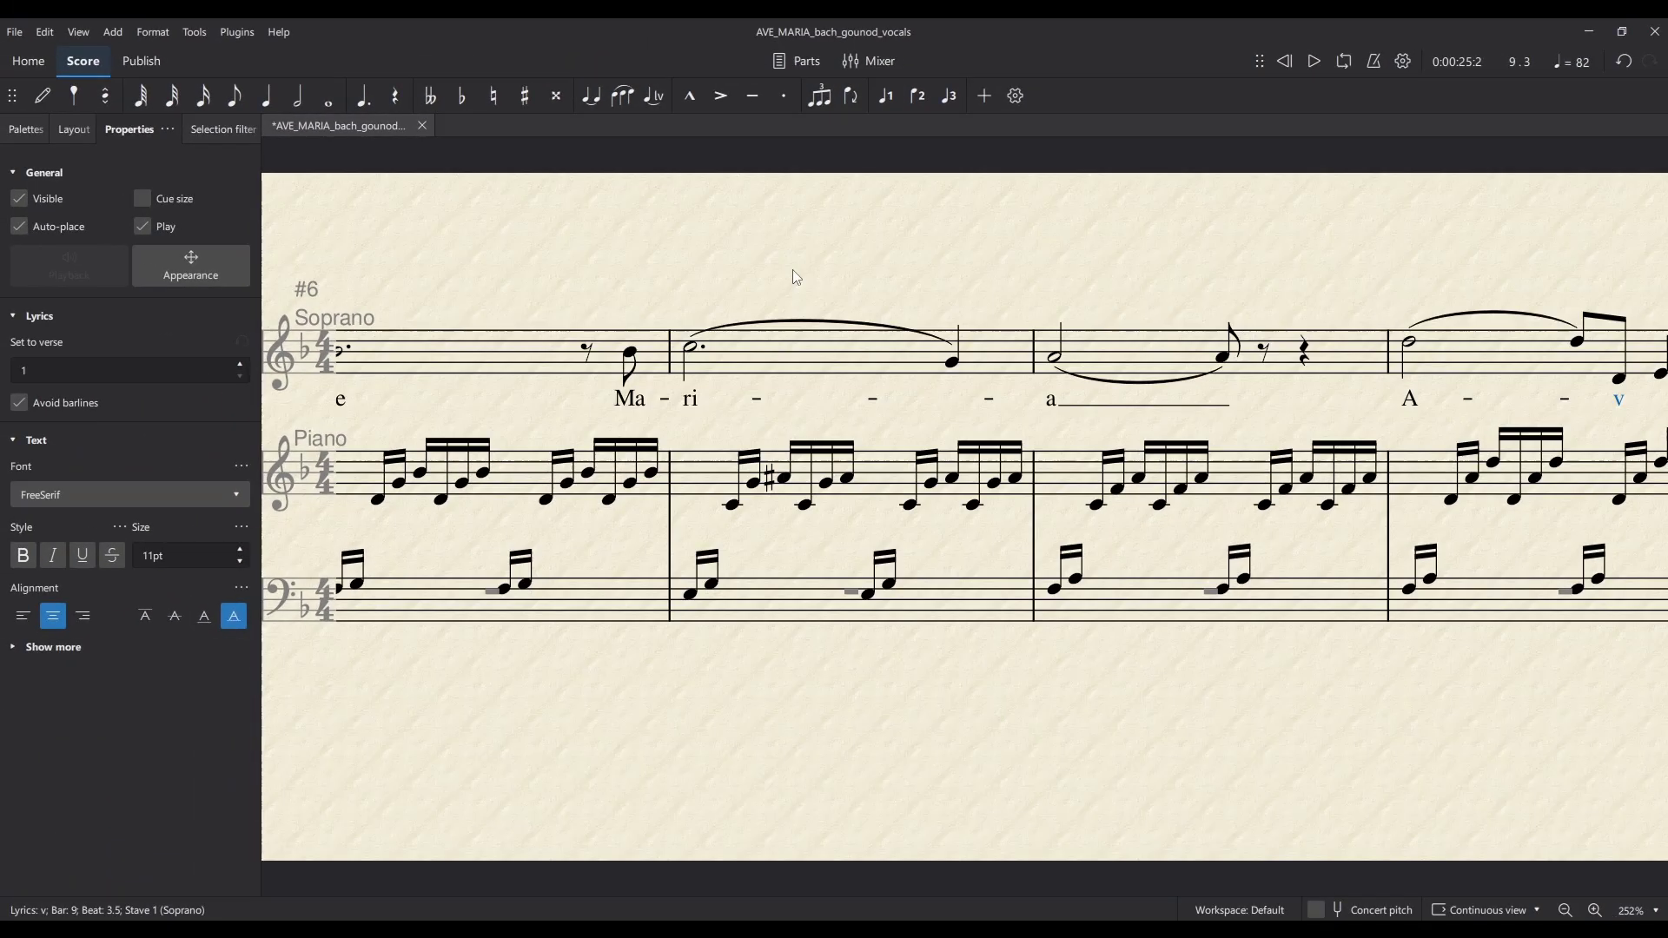
- Add a trial second verse 'Por-ta' below the bar-5 lyric 'A', then undo it
{"action": "scroll", "coordinate": [686, 278], "scroll_direction": "left", "scroll_amount": 5}
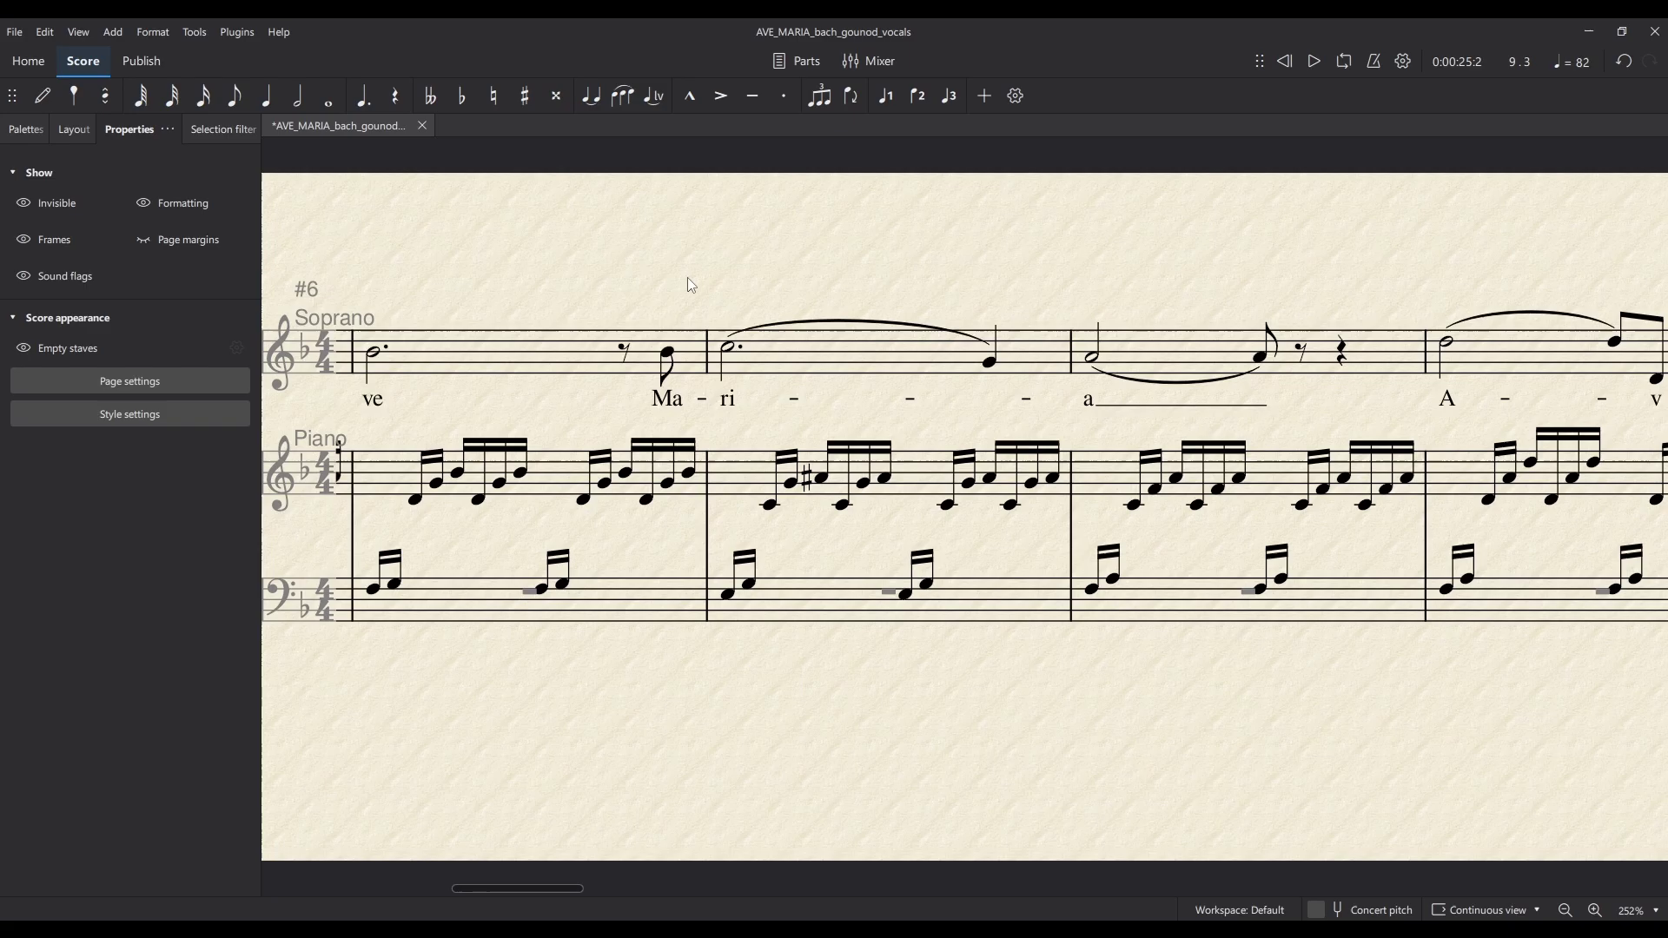
{"action": "left_click", "coordinate": [527, 405]}
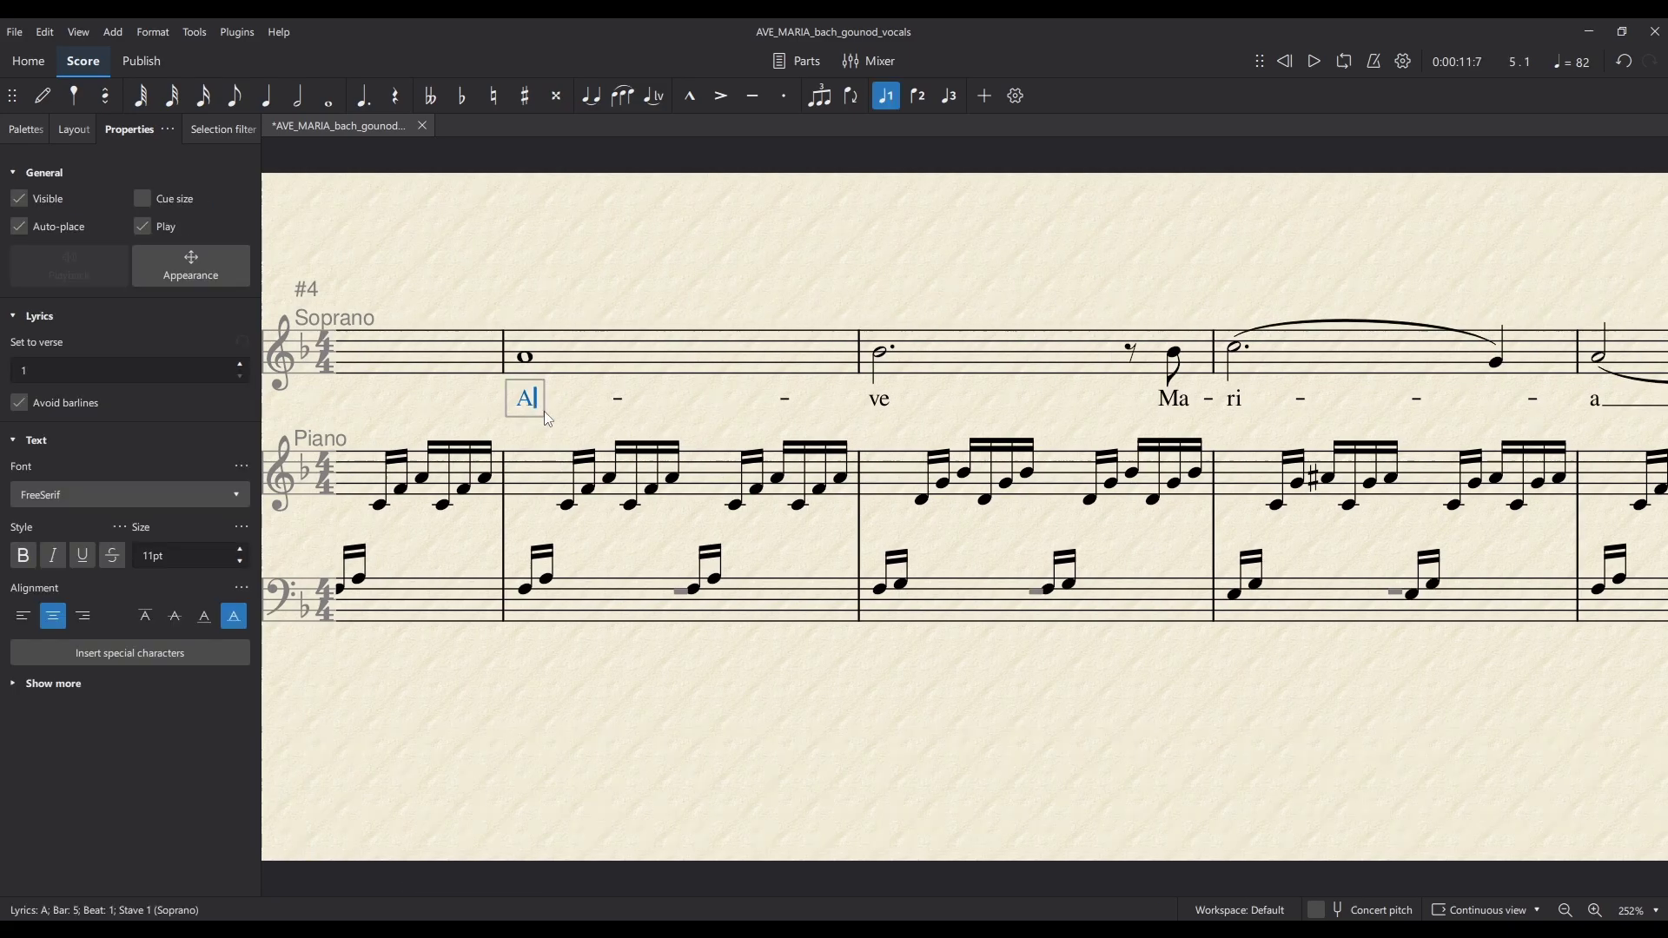
{"action": "key", "text": "Return"}
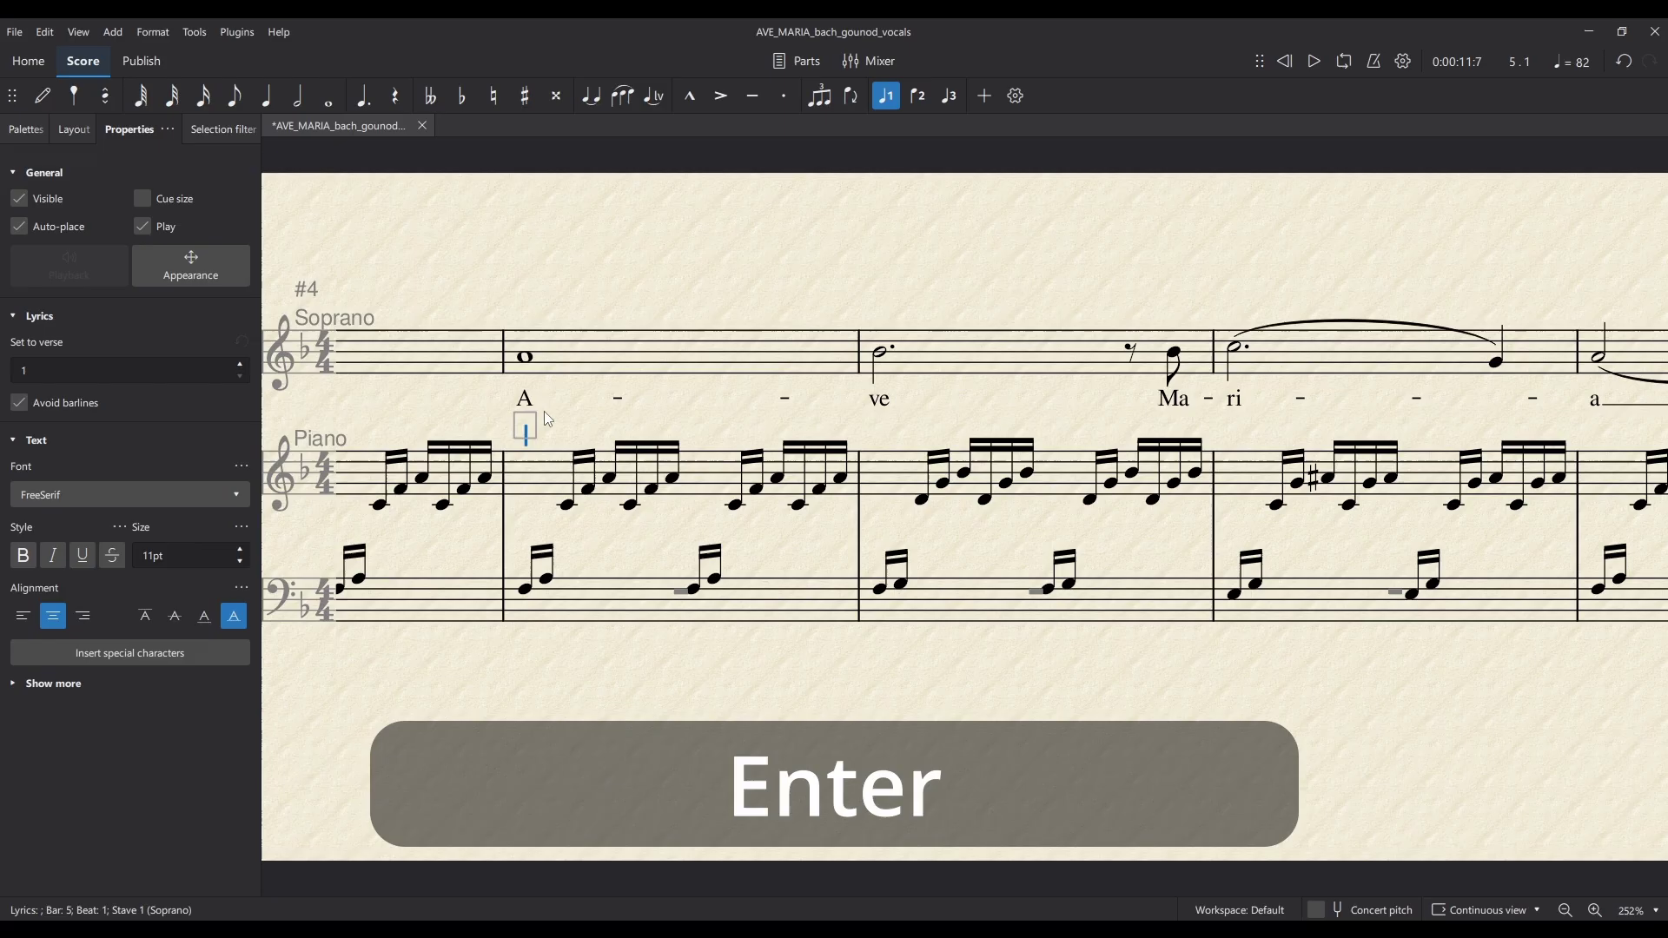
{"action": "type", "text": "Por"}
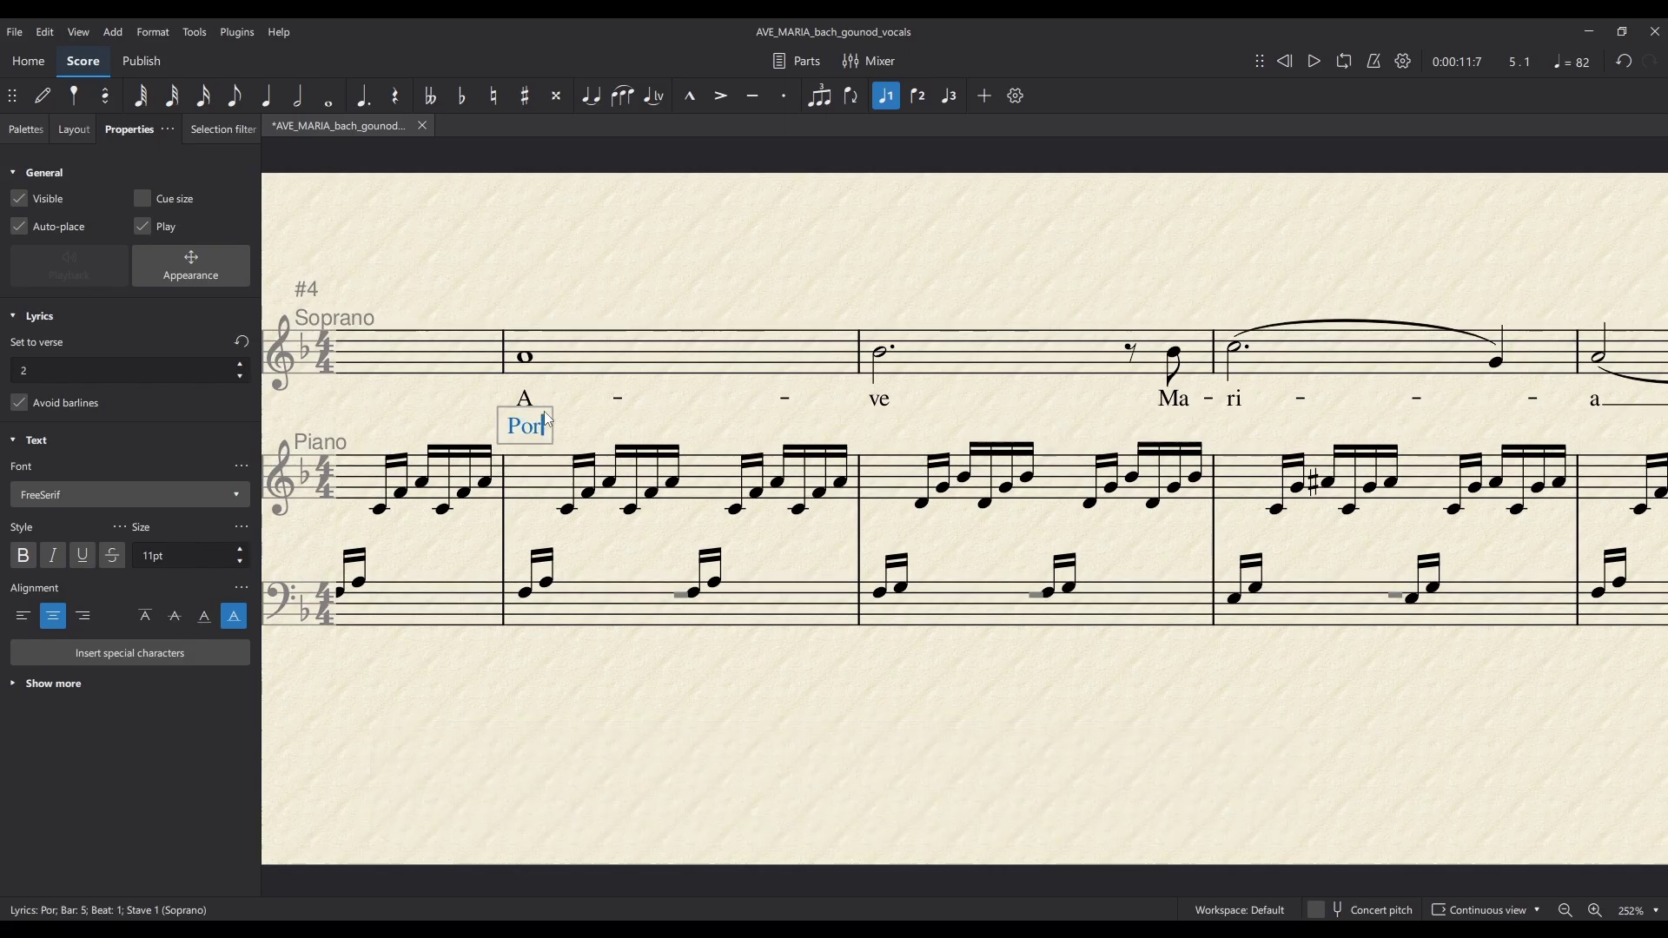
{"action": "key", "text": "minus"}
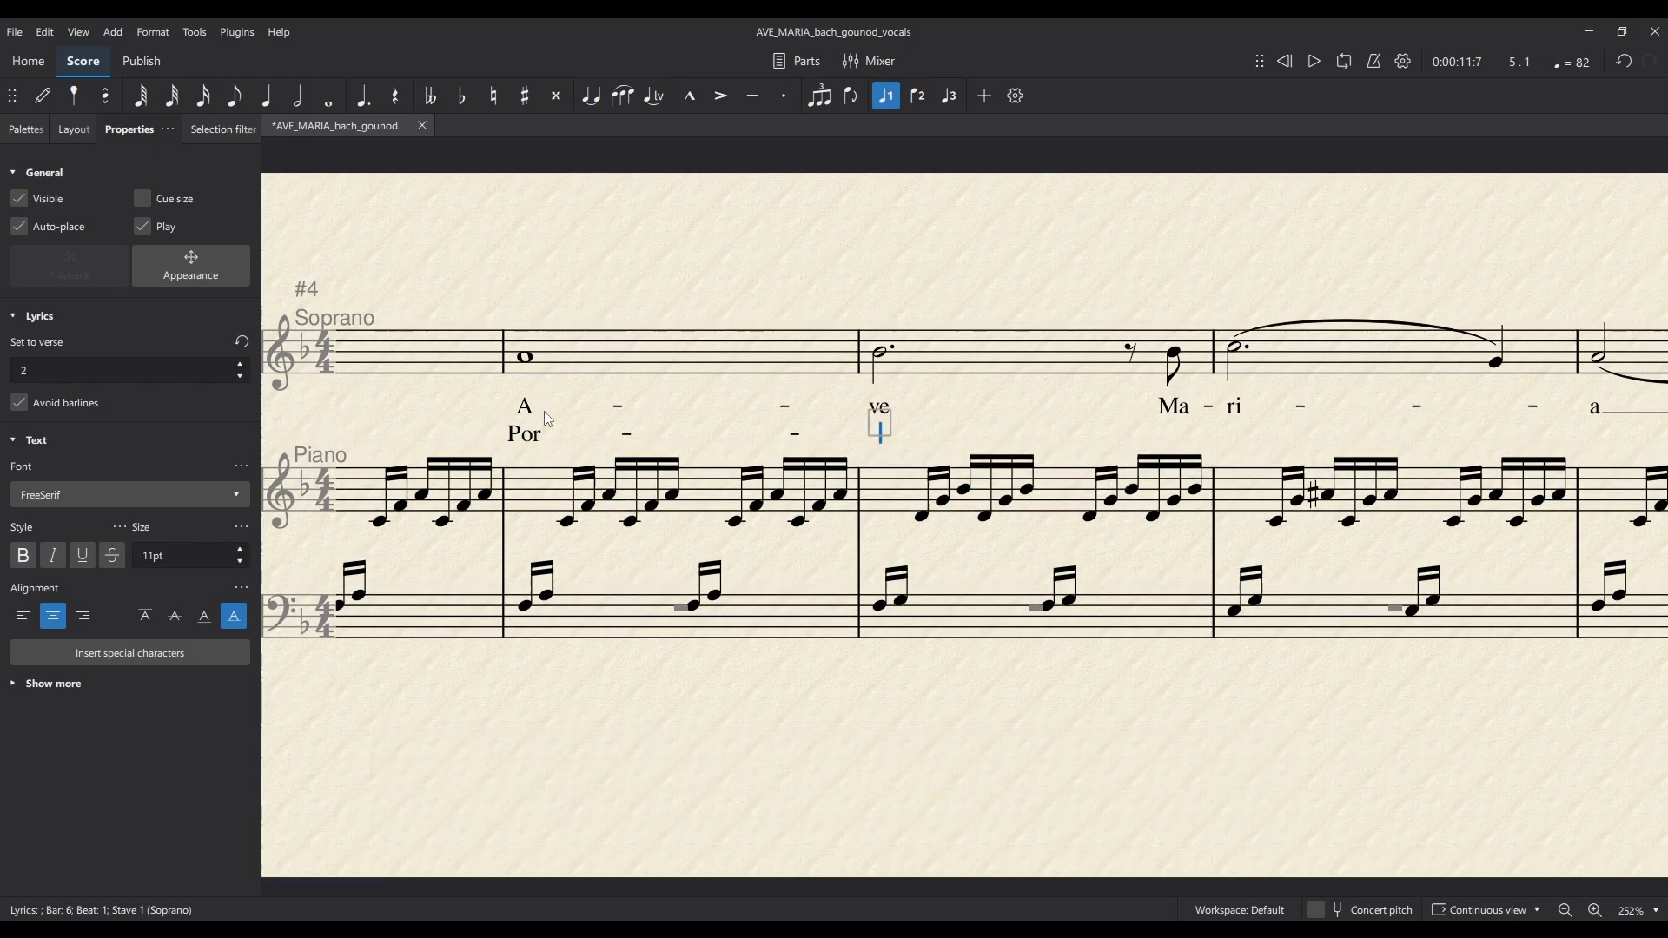
{"action": "type", "text": "ta"}
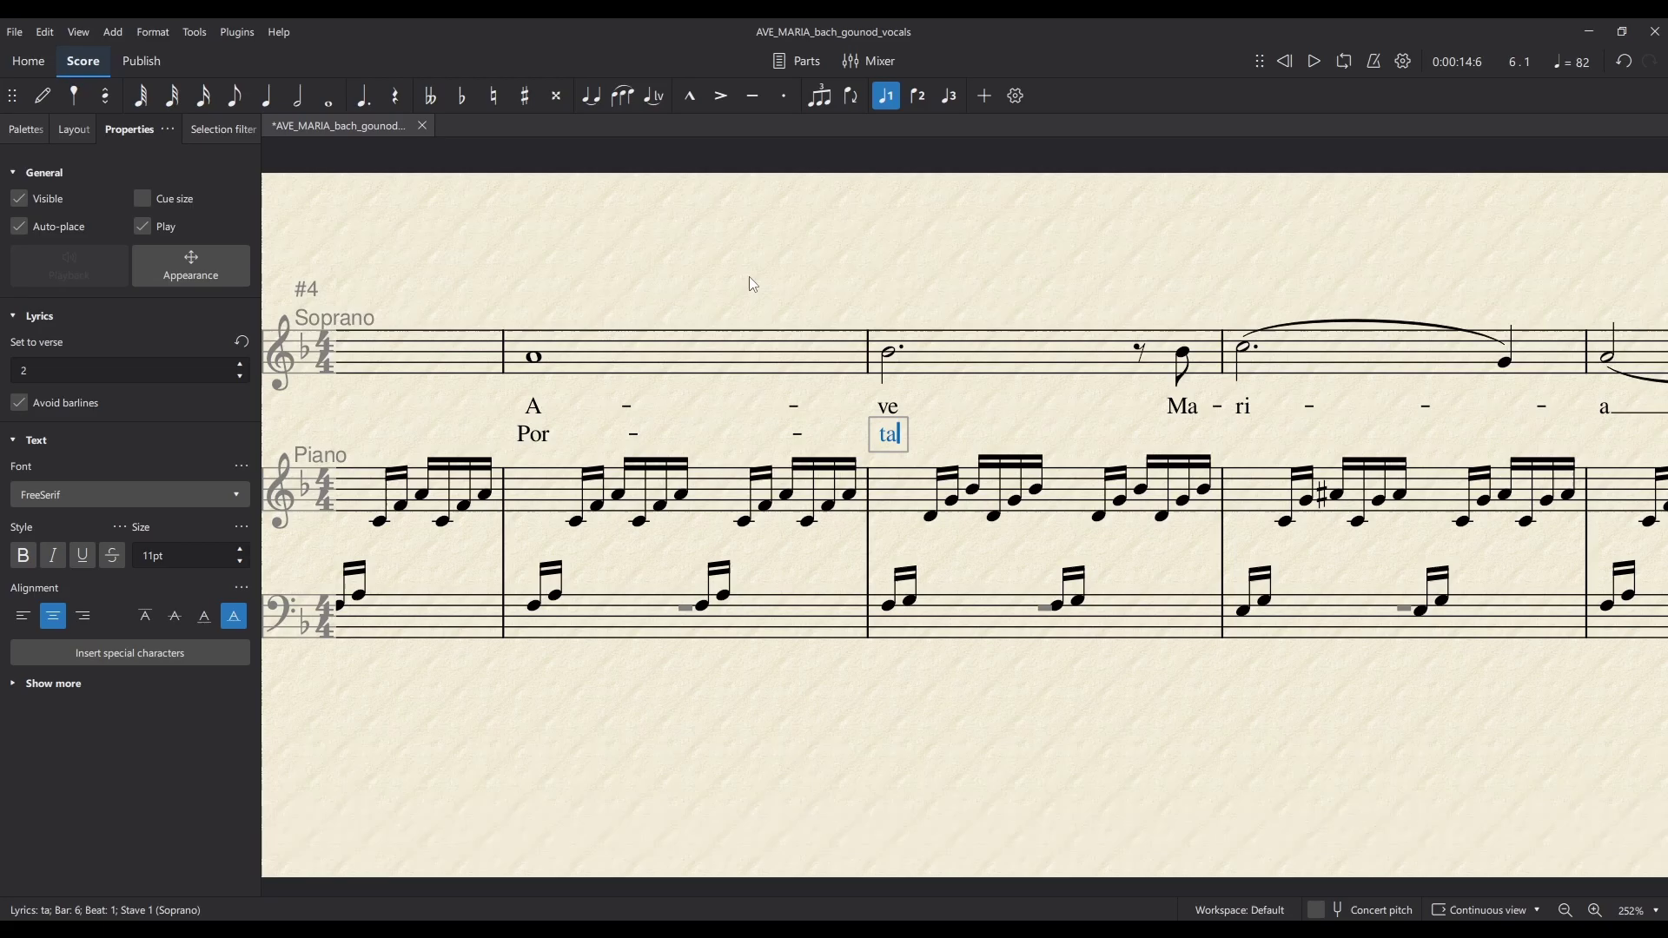
{"action": "key", "text": "Escape"}
{"action": "key", "text": "ctrl+z"}
{"action": "key", "text": "ctrl+z"}
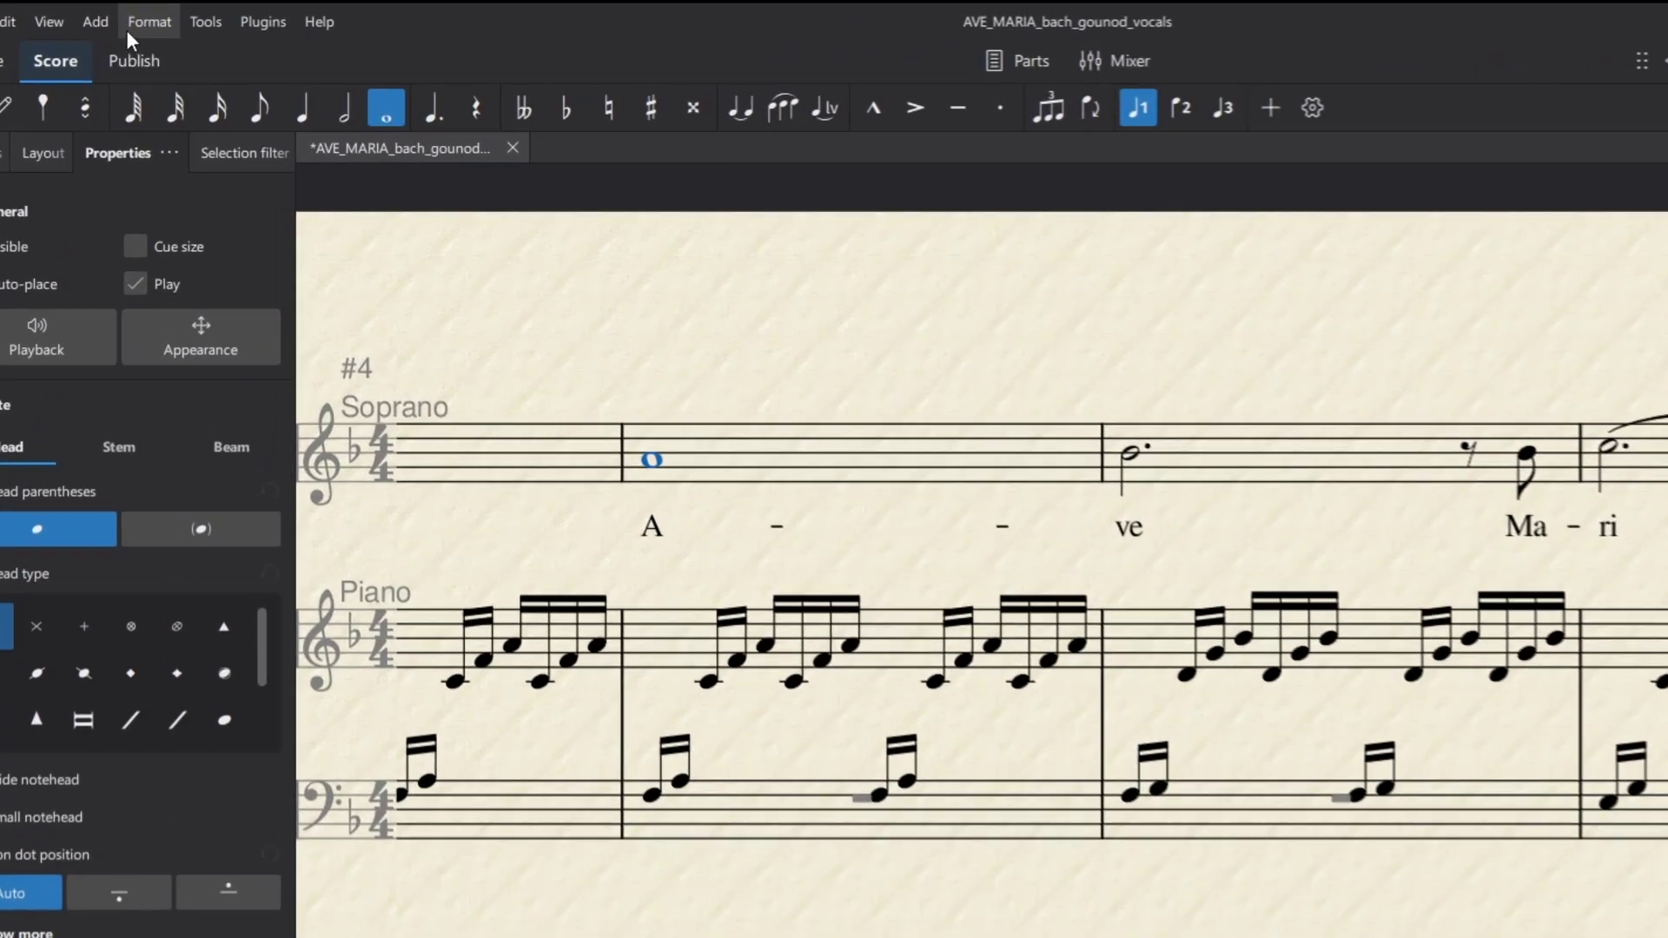
{"action": "left_click", "coordinate": [110, 31]}
{"action": "mouse_move", "coordinate": [136, 134]}
{"action": "mouse_move", "coordinate": [139, 271]}
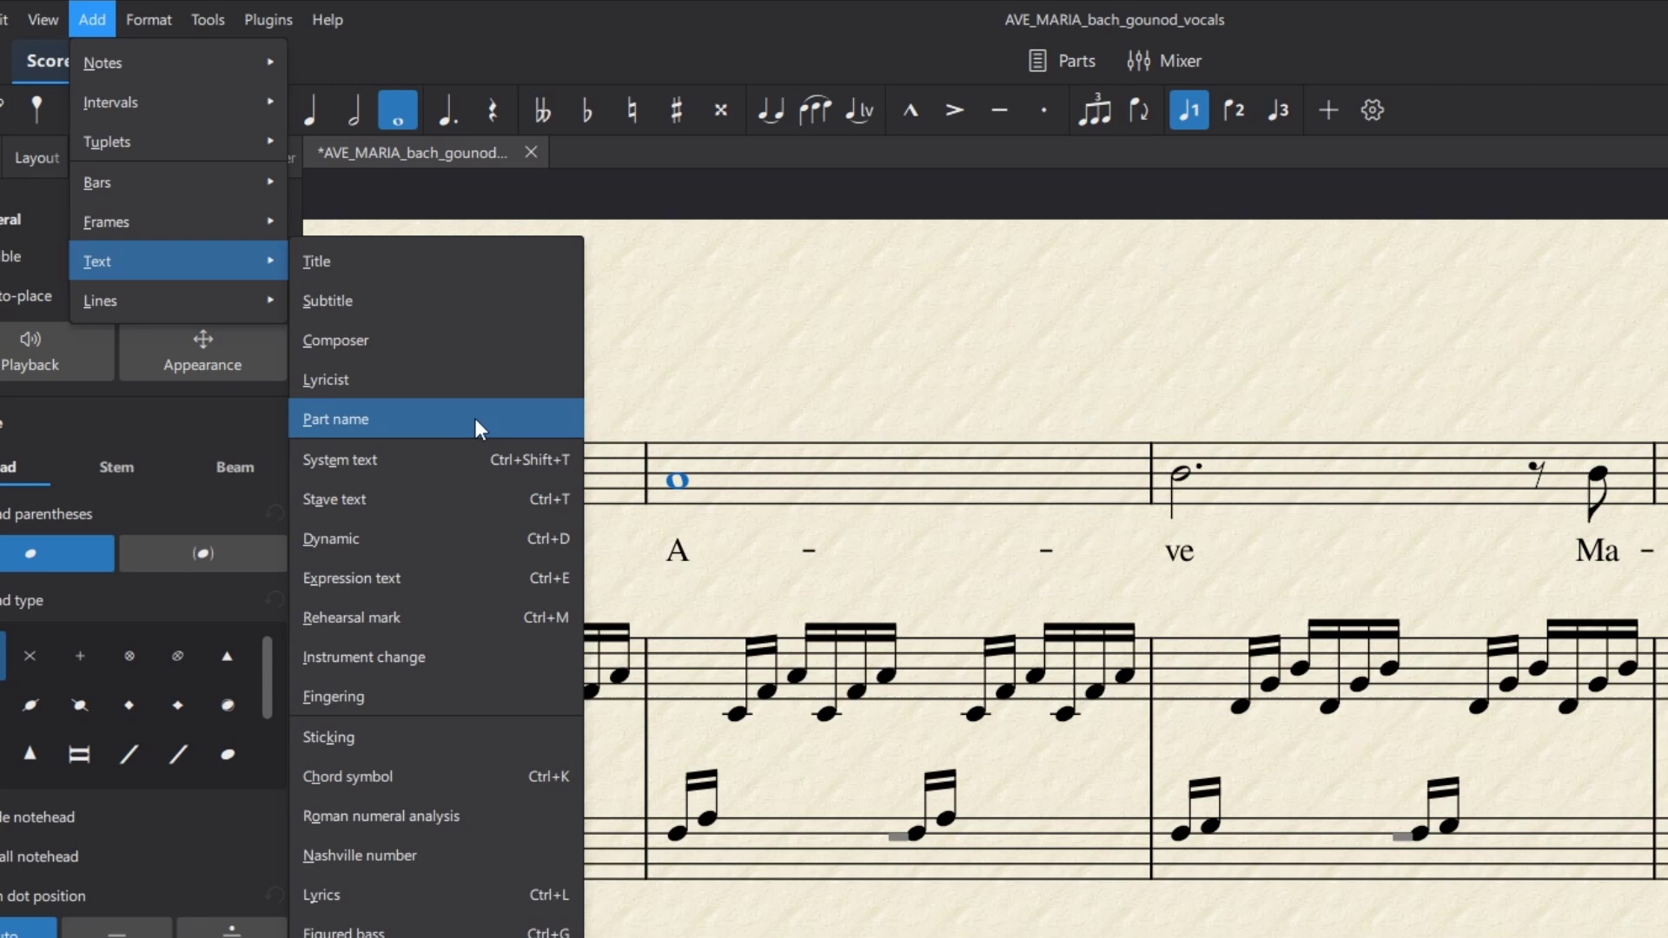
{"action": "left_click", "coordinate": [497, 902]}
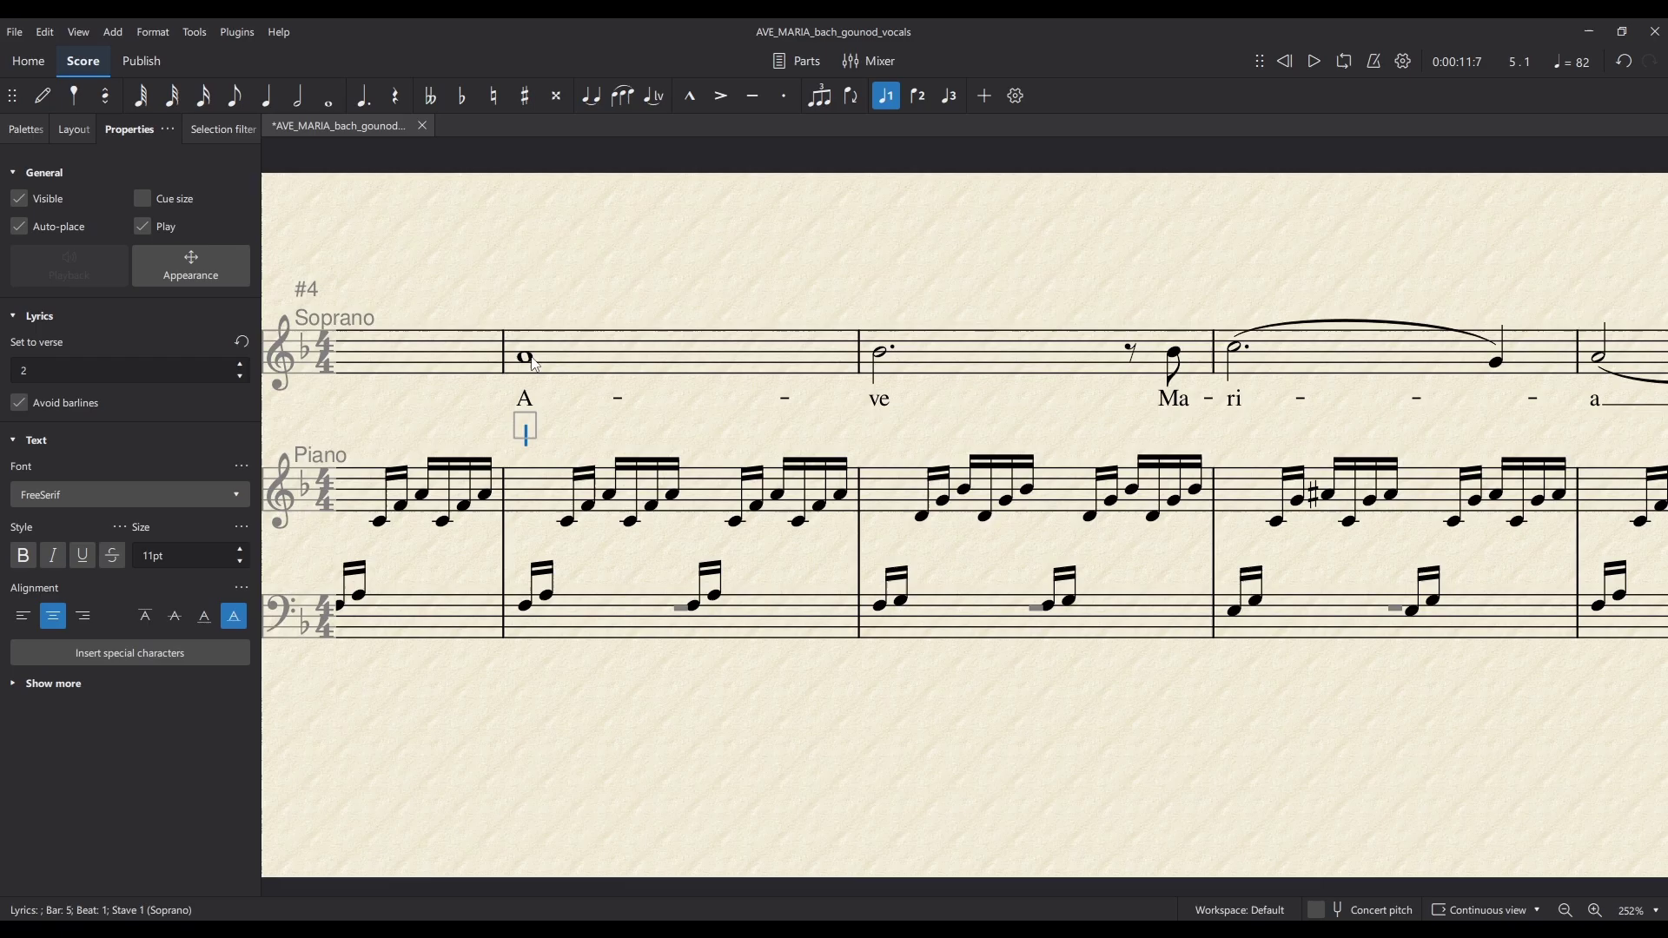
{"action": "left_click", "coordinate": [566, 429]}
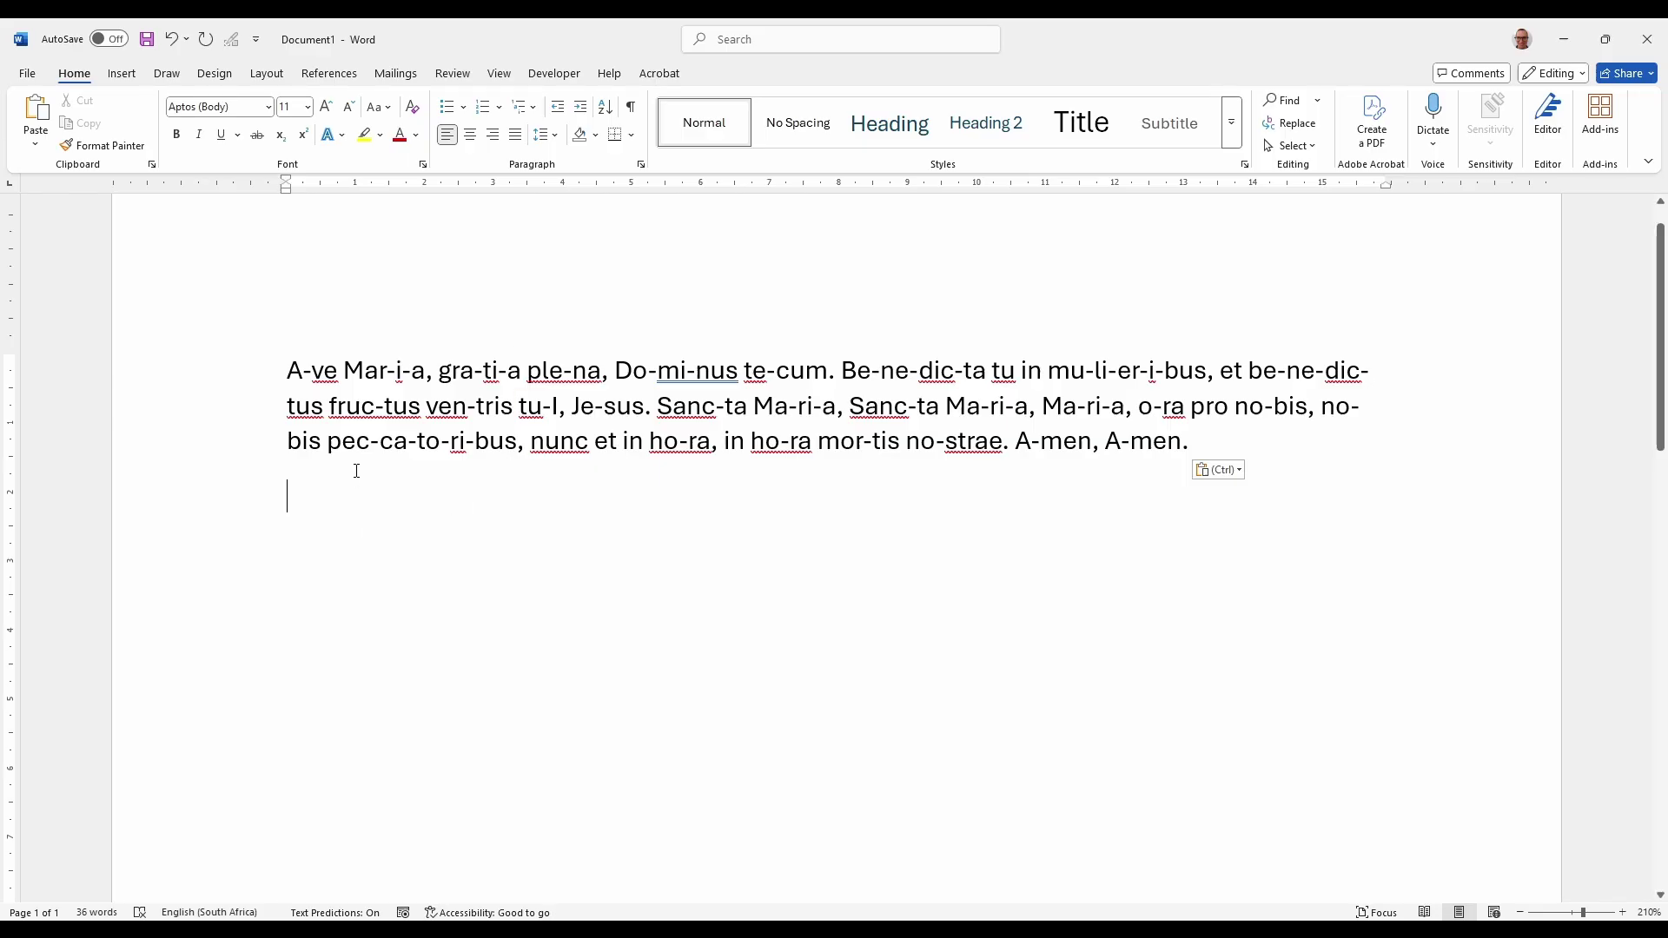
- Copy the hyphenated Word lyrics from 'A-ve' through 'te-cum.'
{"action": "left_click", "coordinate": [312, 373]}
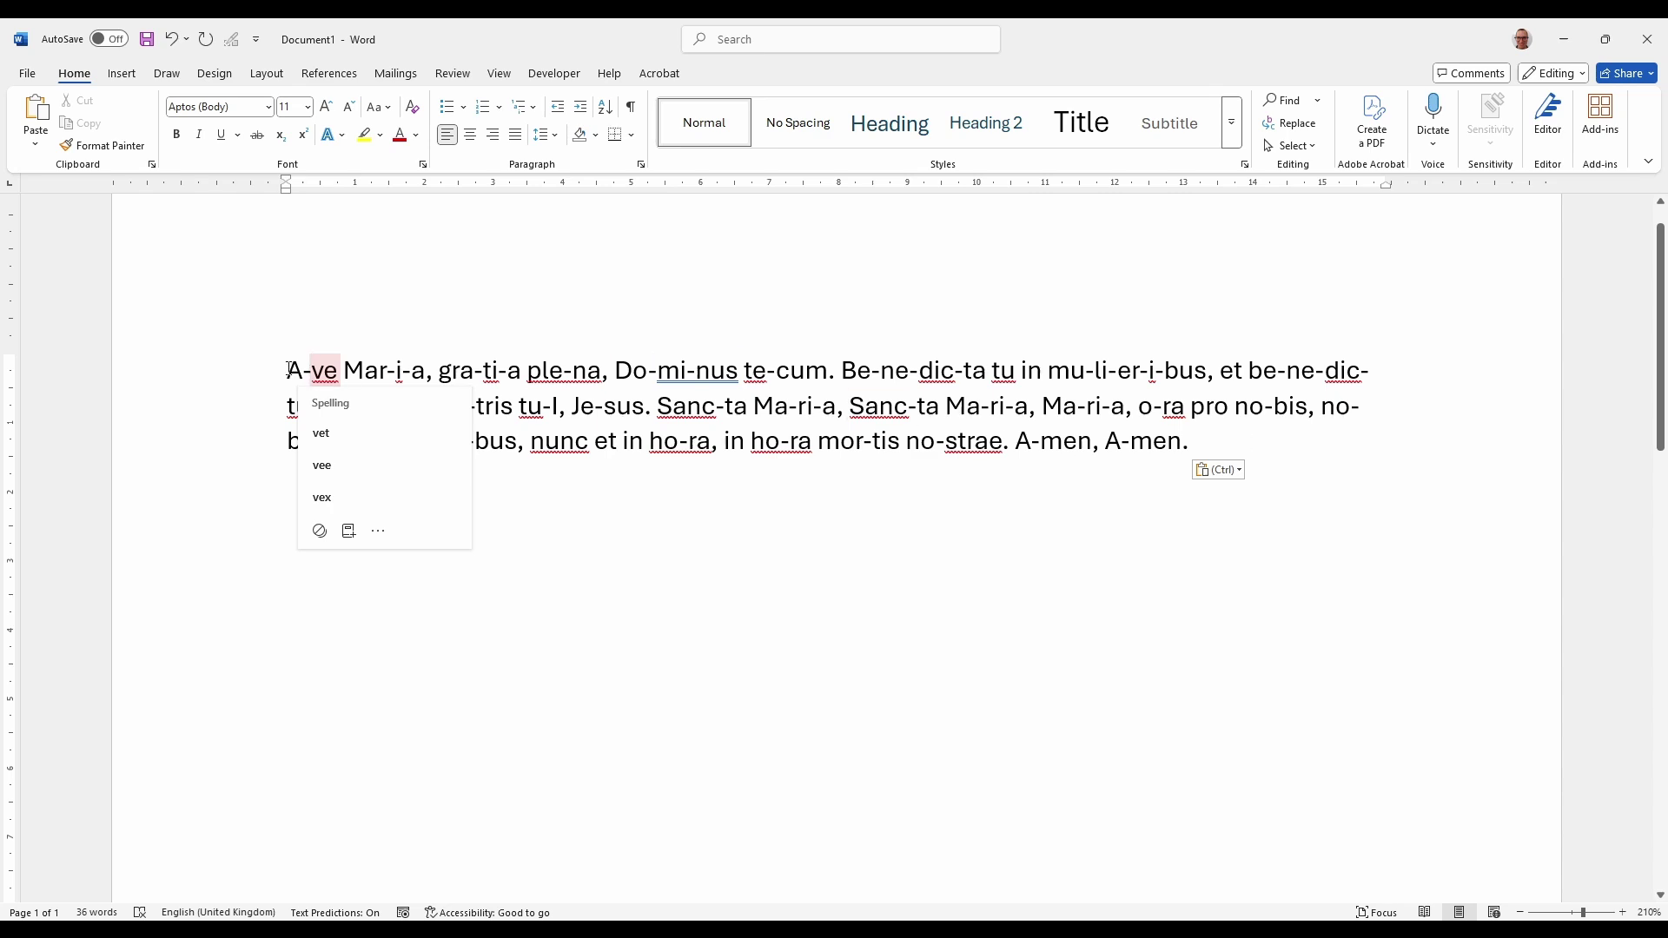
{"action": "left_click_drag", "start_coordinate": [289, 370], "coordinate": [836, 374]}
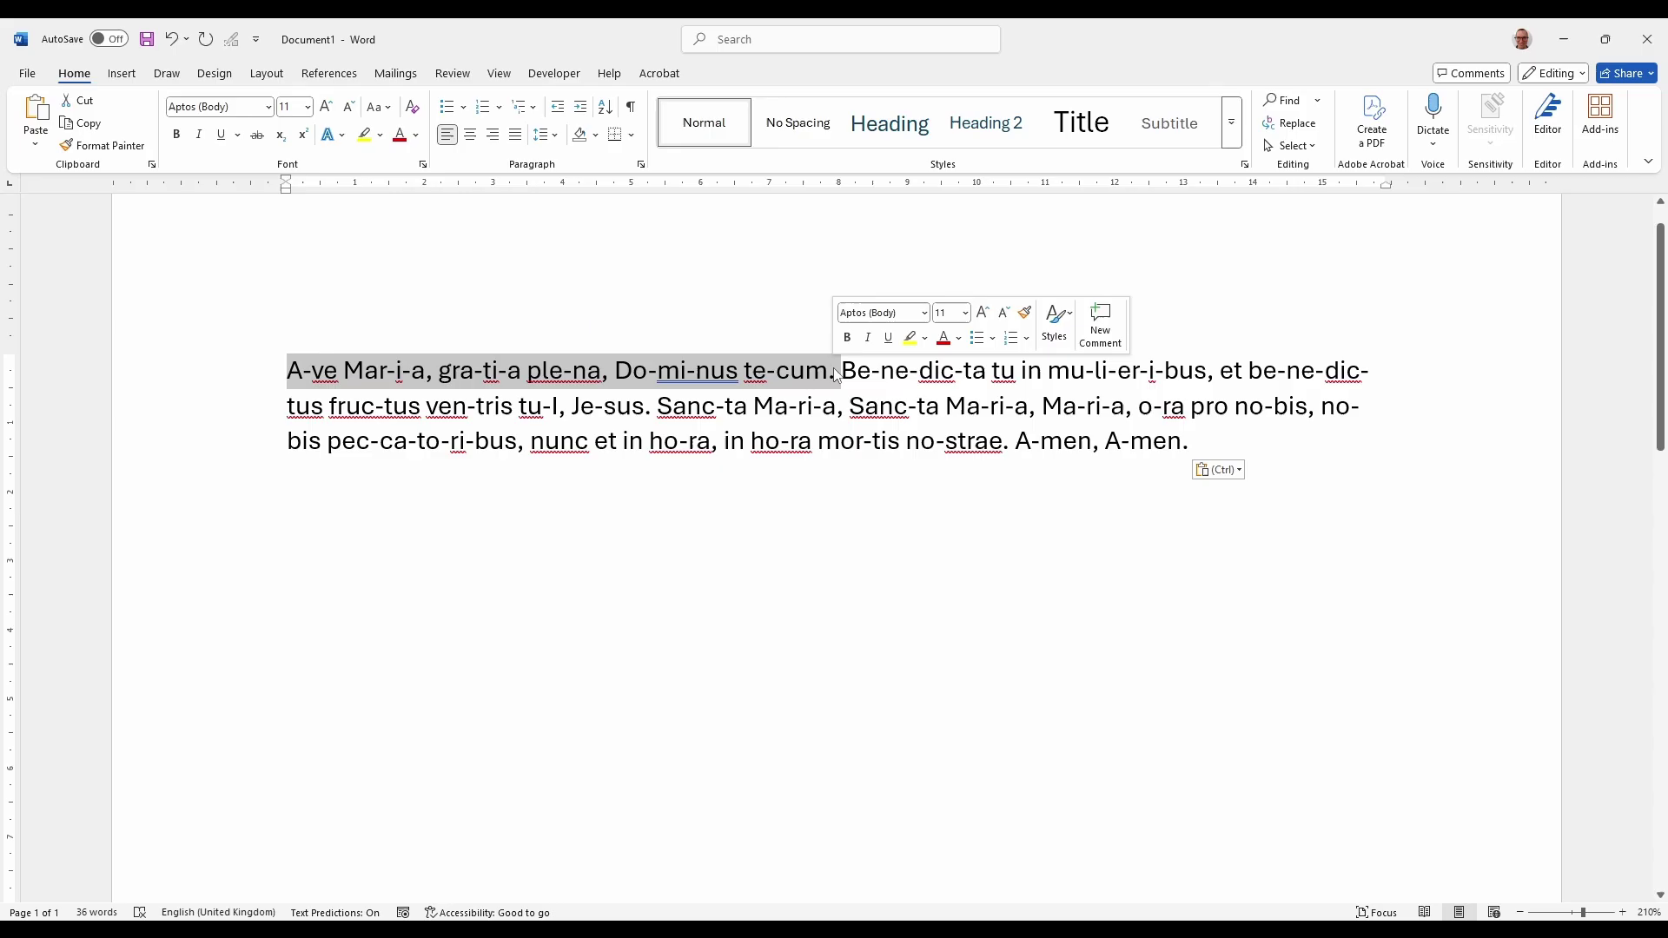
{"action": "key", "text": "ctrl+c"}
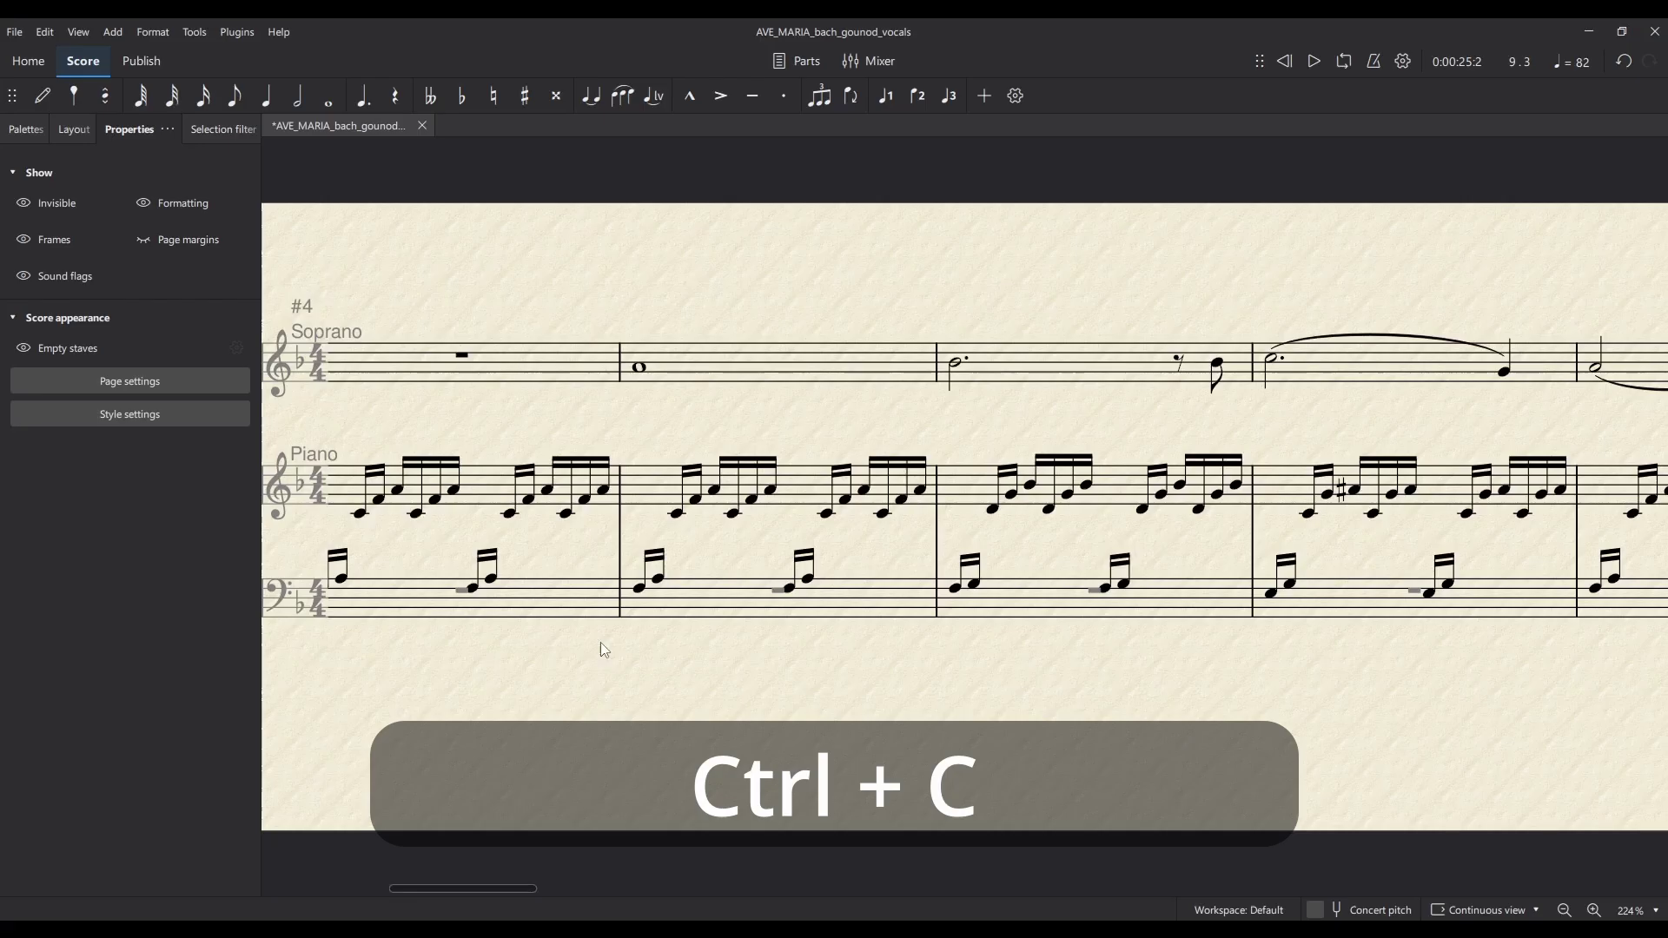
- Paste the syllables 'A-ve Ma-ri-a,' under bars 5 to 8, with a melisma on 'a,'
{"action": "left_click", "coordinate": [641, 368]}
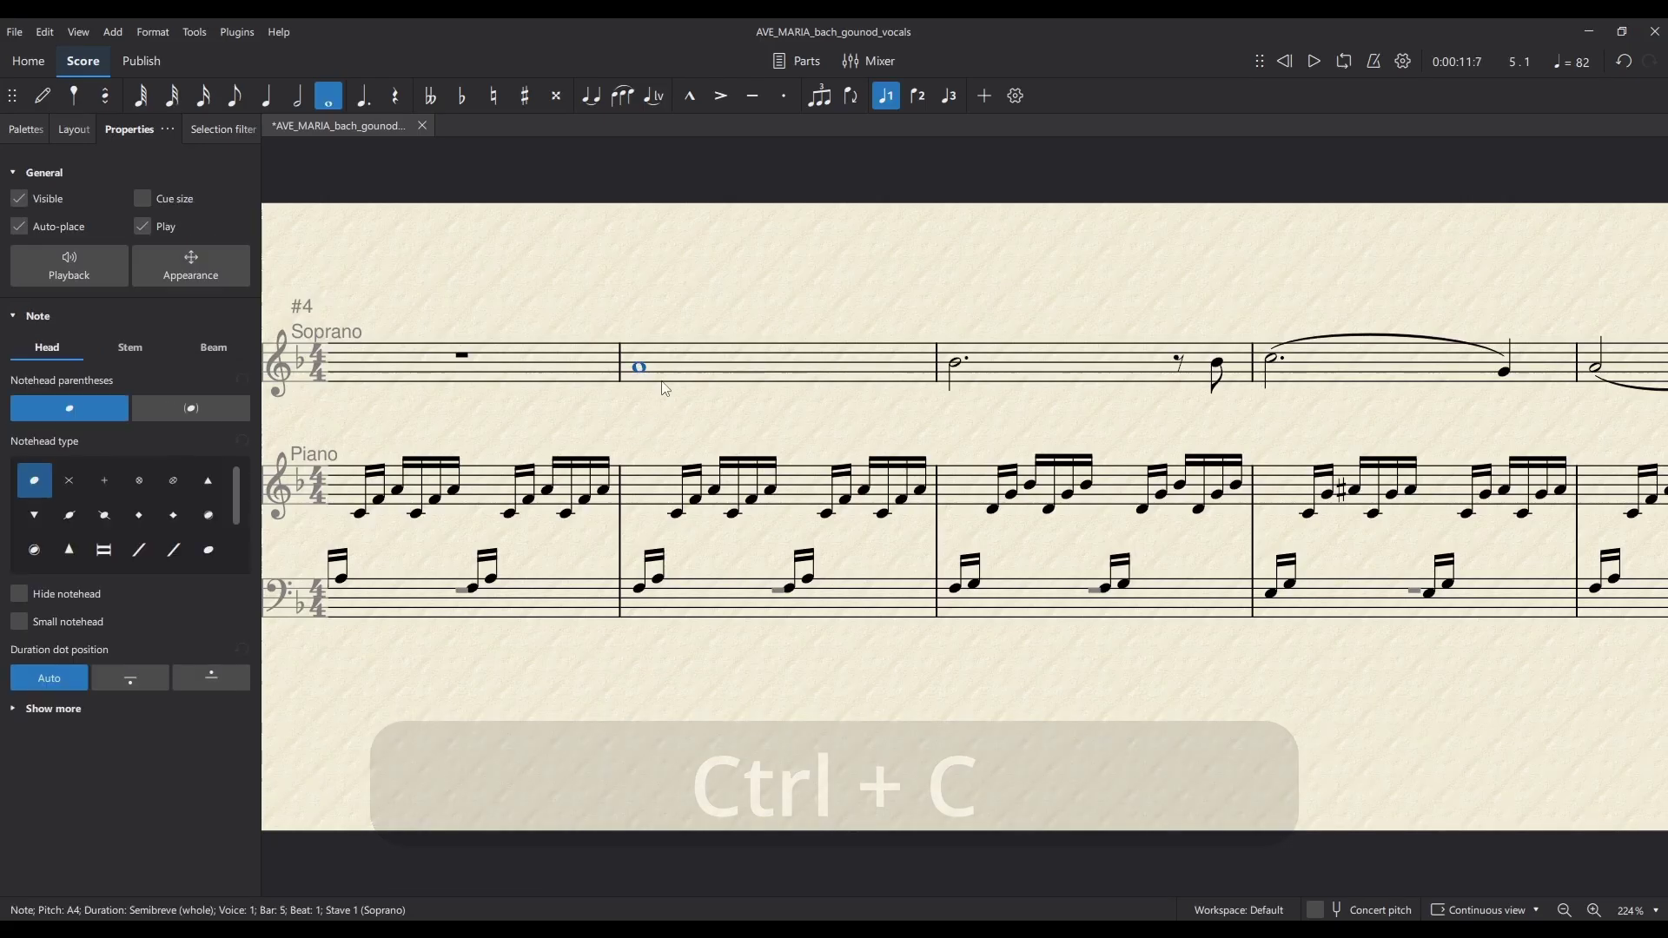
{"action": "key", "text": "ctrl+l"}
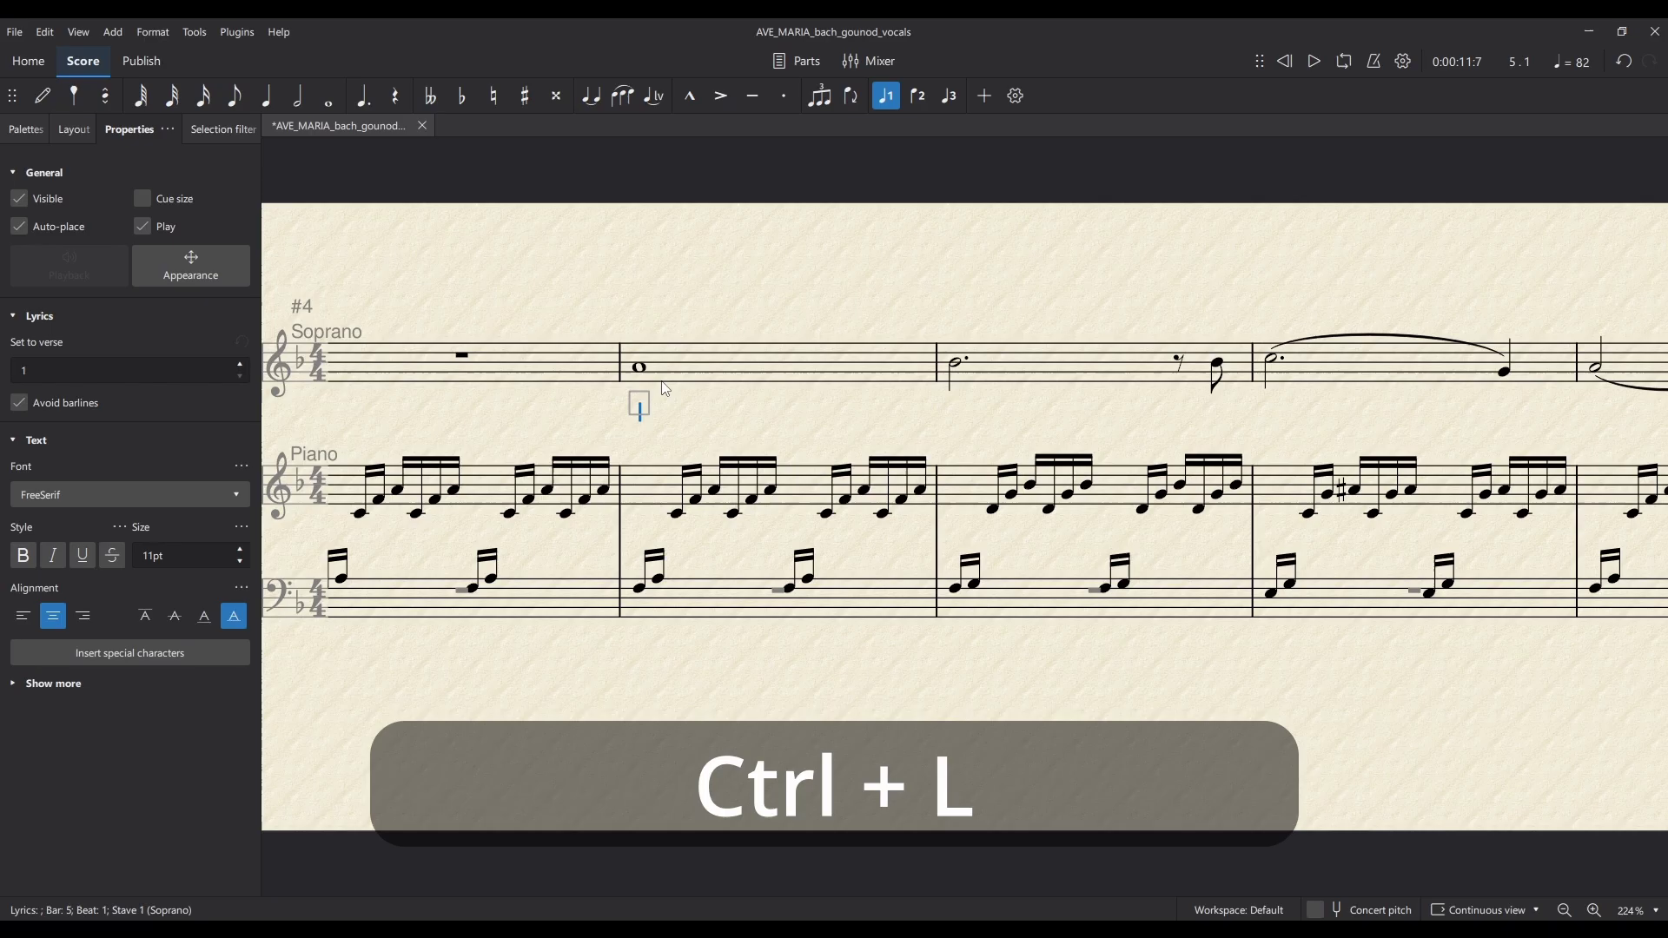
{"action": "key", "text": "ctrl+v"}
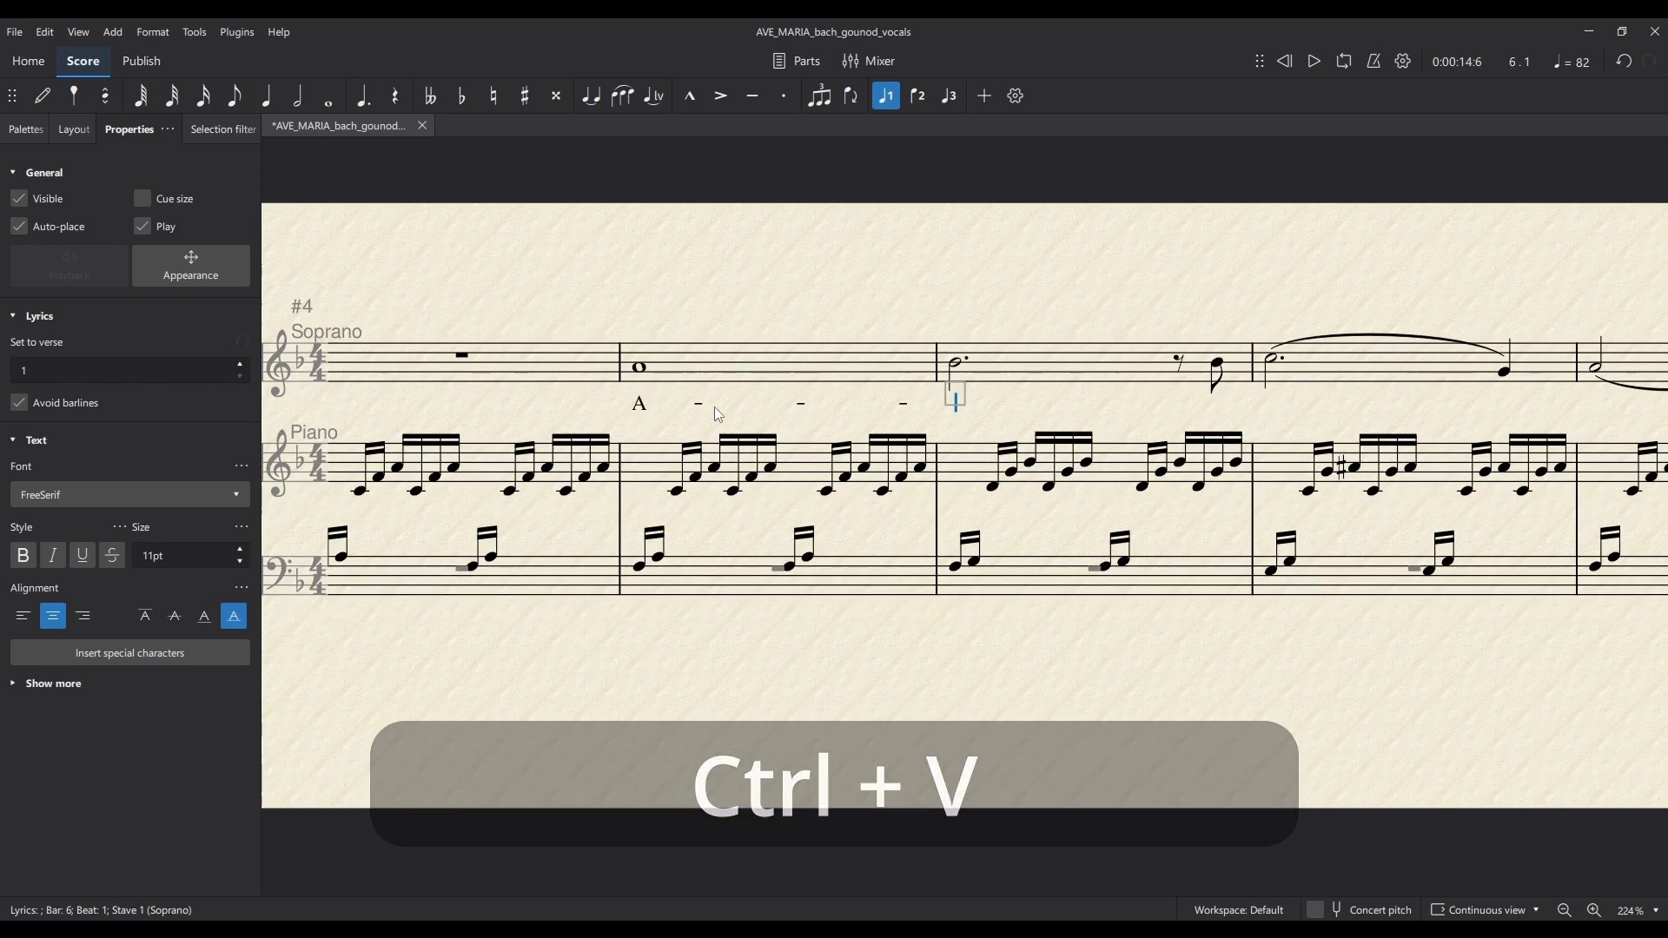
{"action": "key", "text": "ctrl+v"}
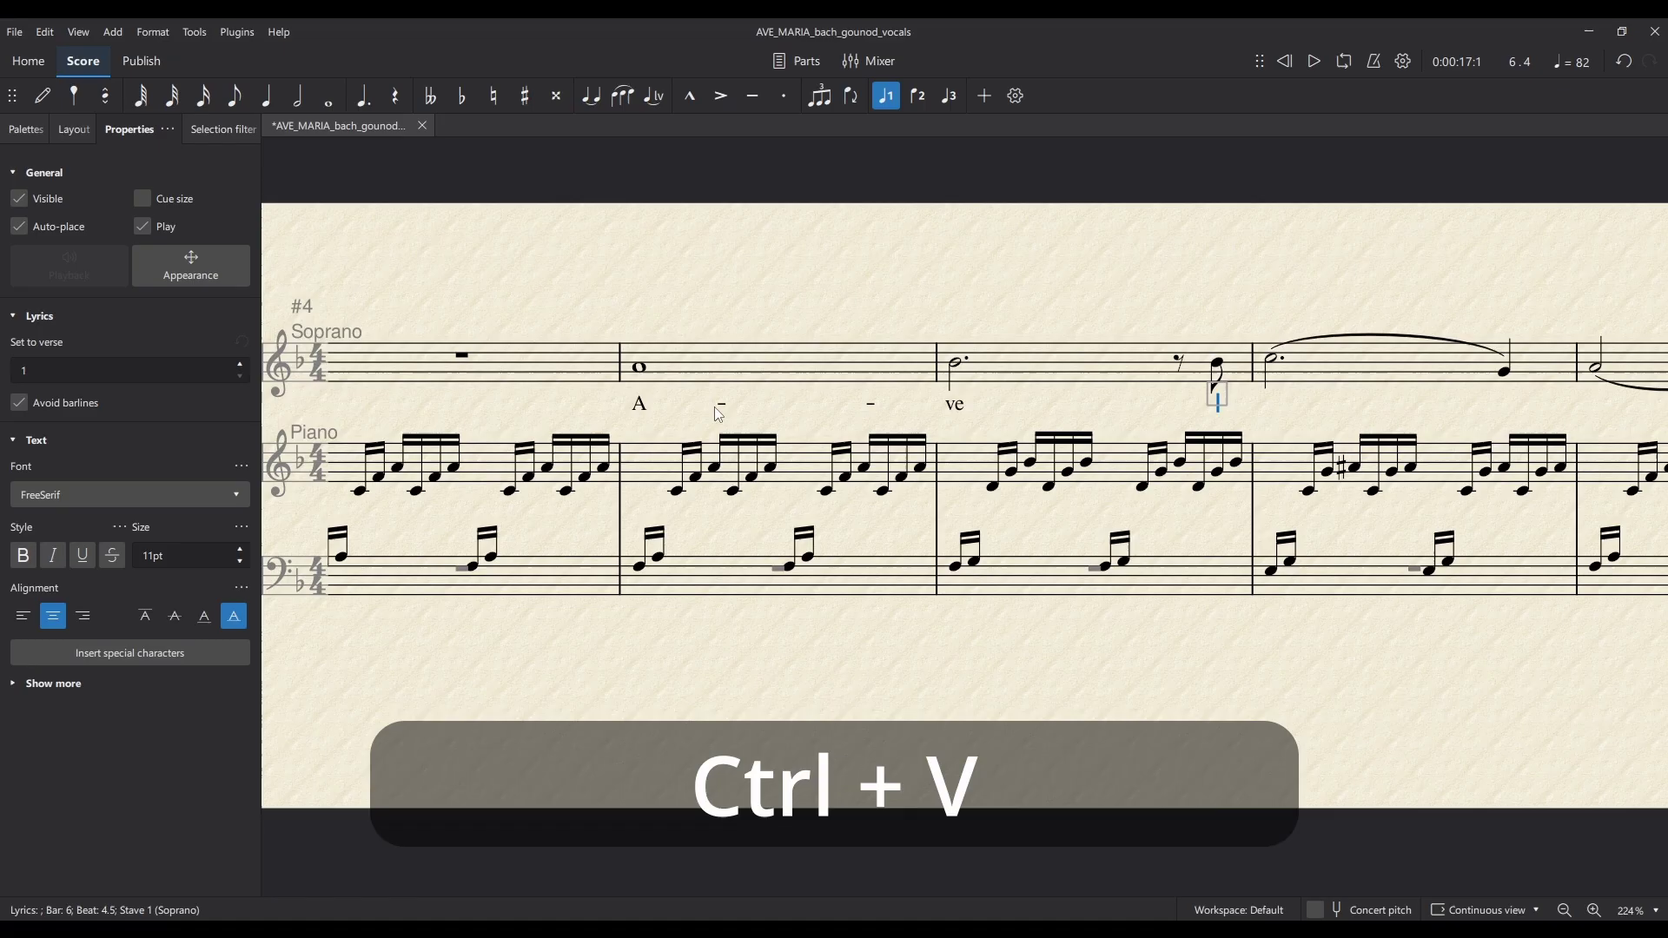
{"action": "key", "text": "ctrl+v"}
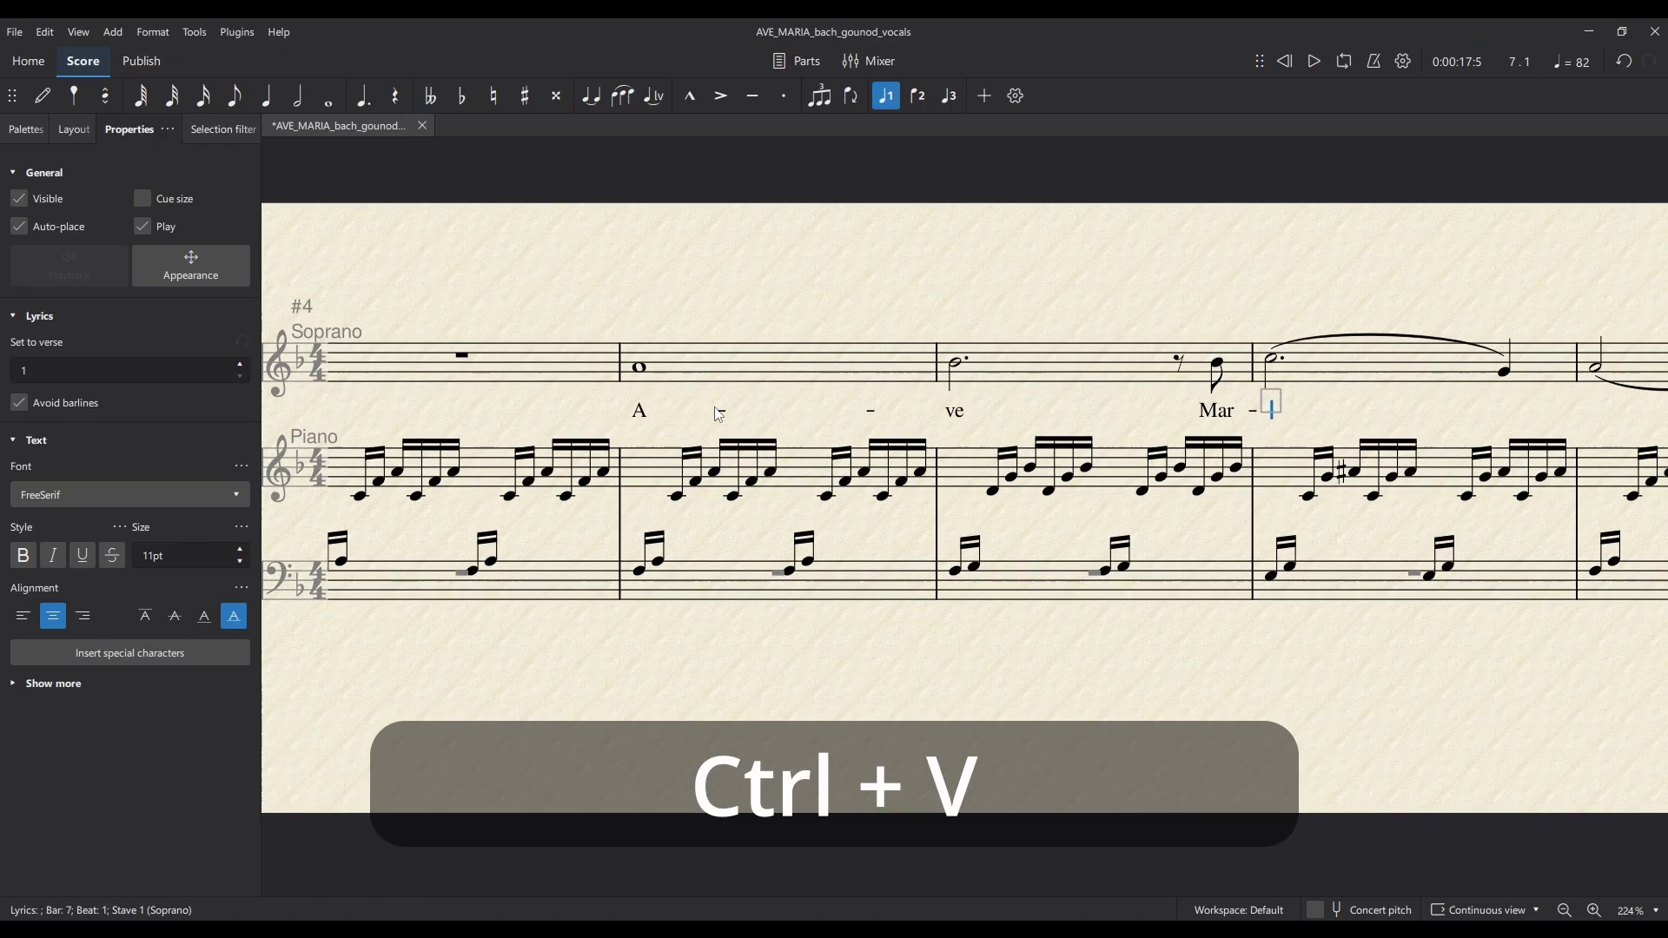
{"action": "key", "text": "ctrl+v"}
{"action": "key", "text": "ctrl+v"}
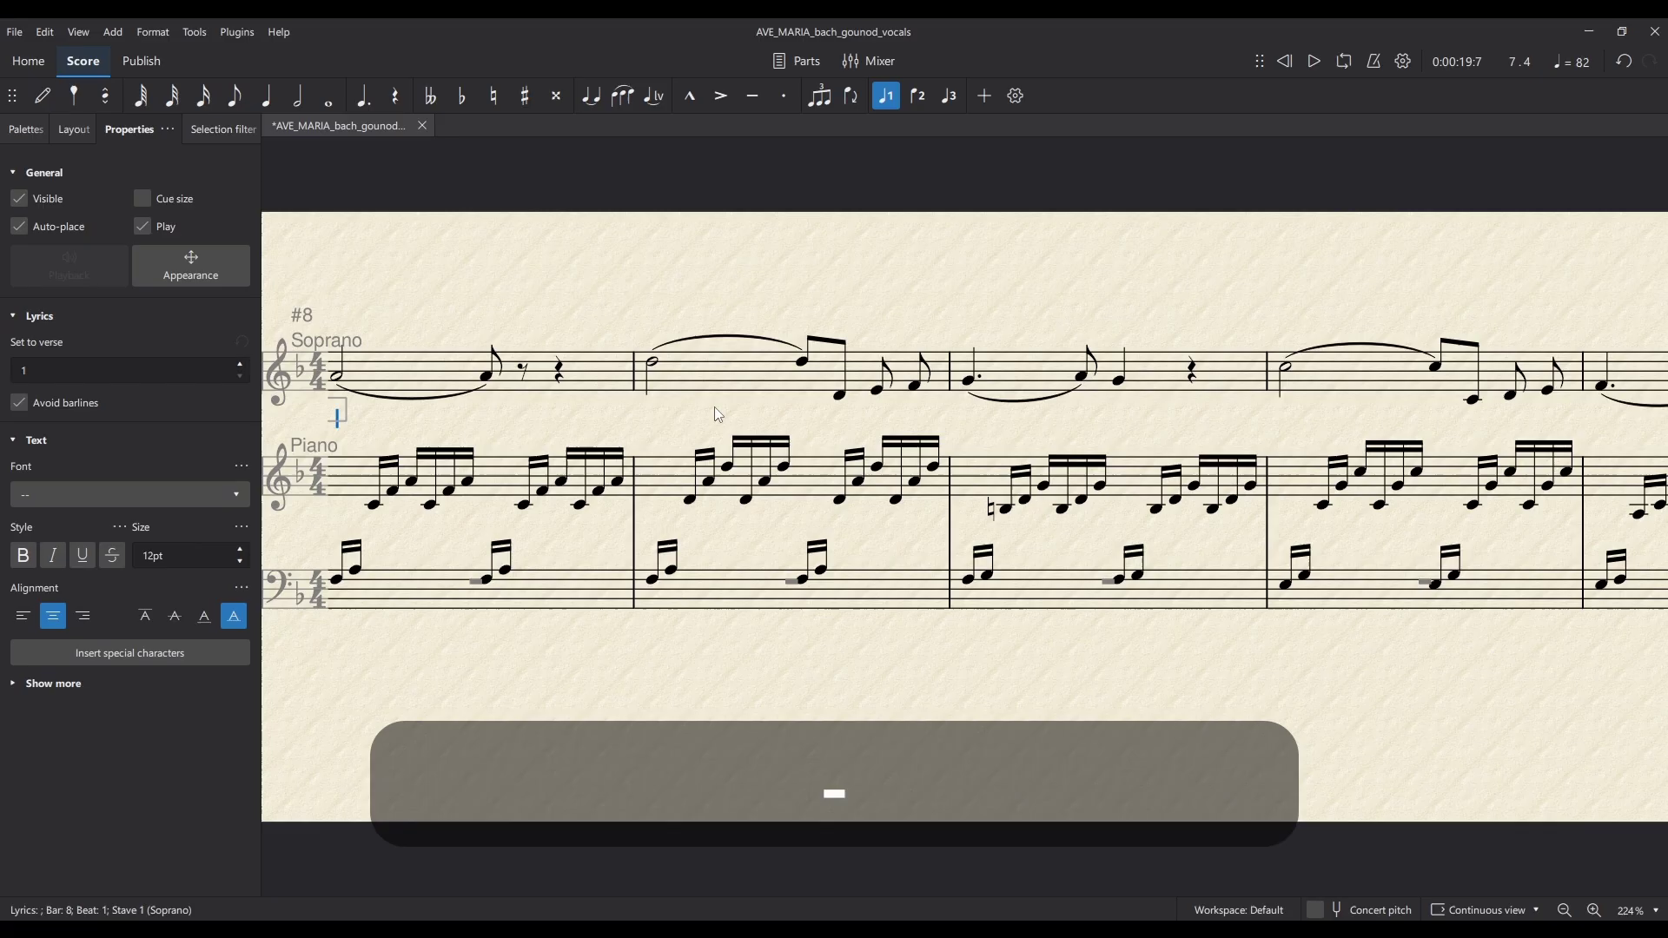
{"action": "key", "text": "ctrl+v"}
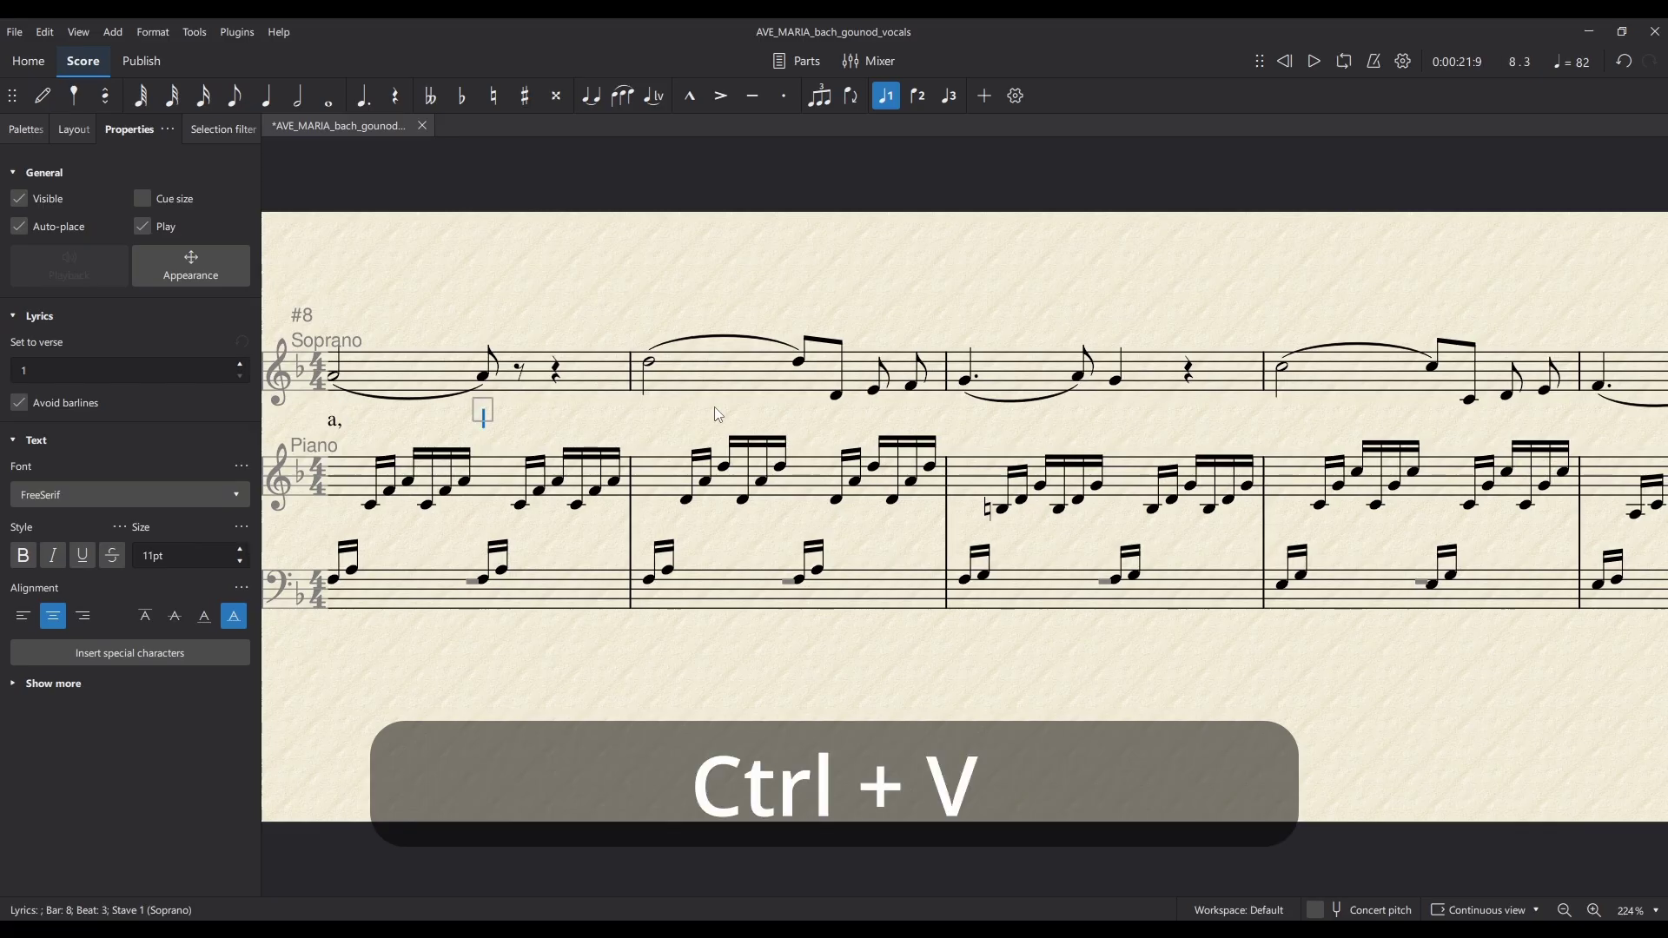
{"action": "key", "text": "underscore"}
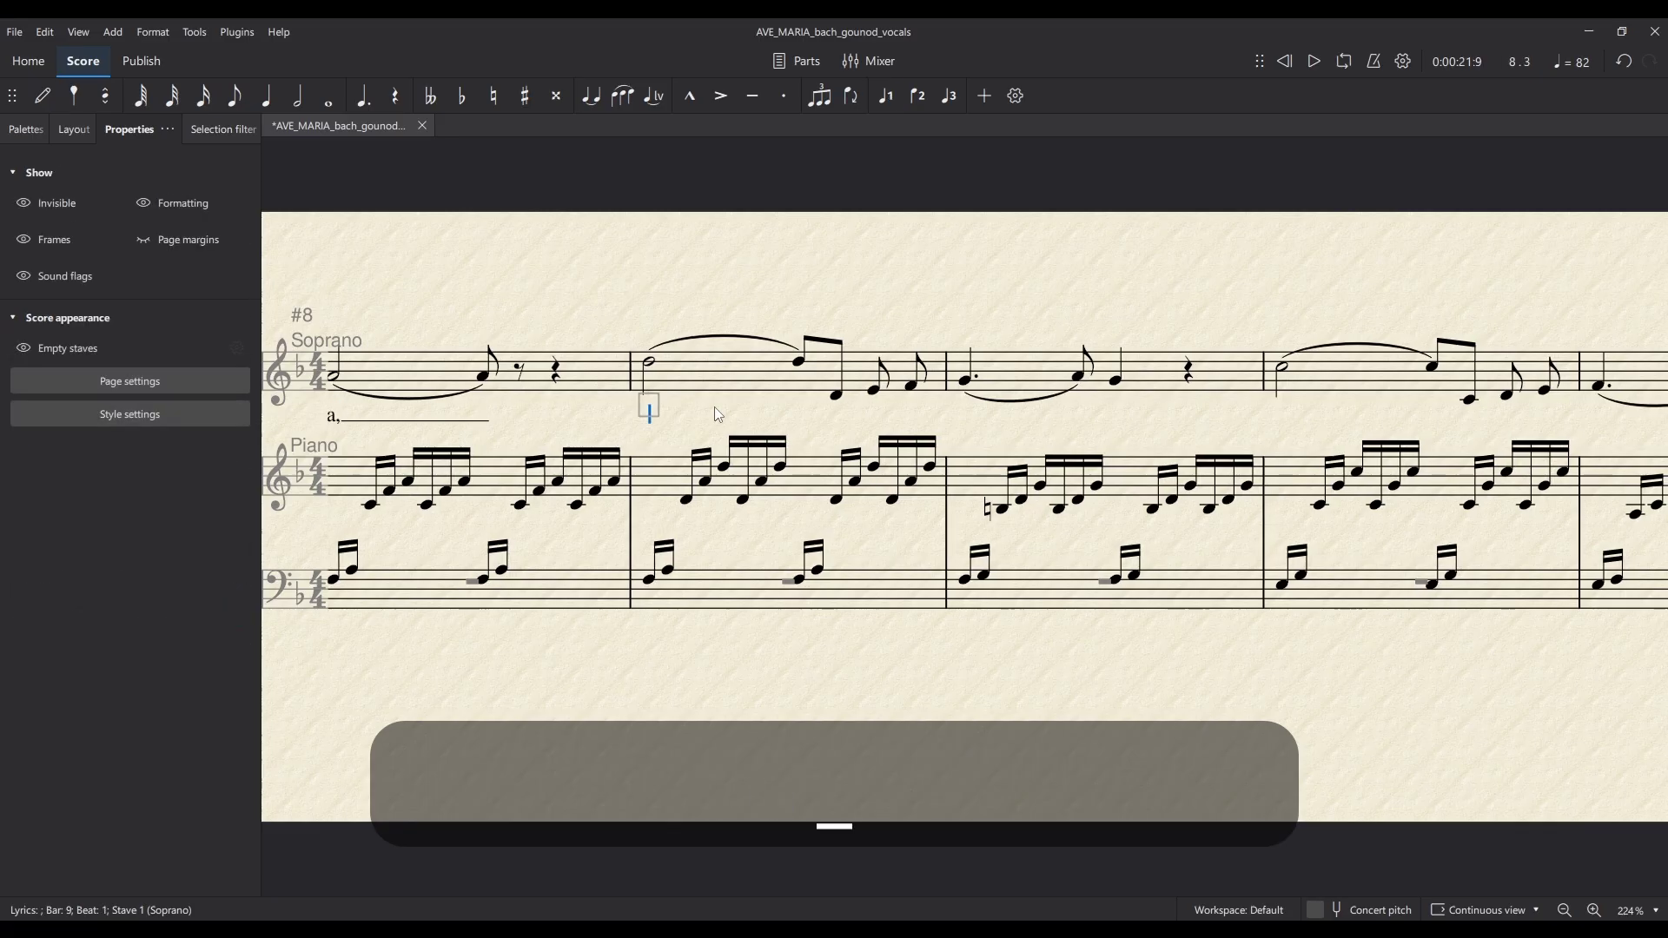
- Add 'gra-ti-a' under bar 9, carrying the hyphen across the intervening notes
{"action": "type", "text": "gra"}
{"action": "key", "text": "minus"}
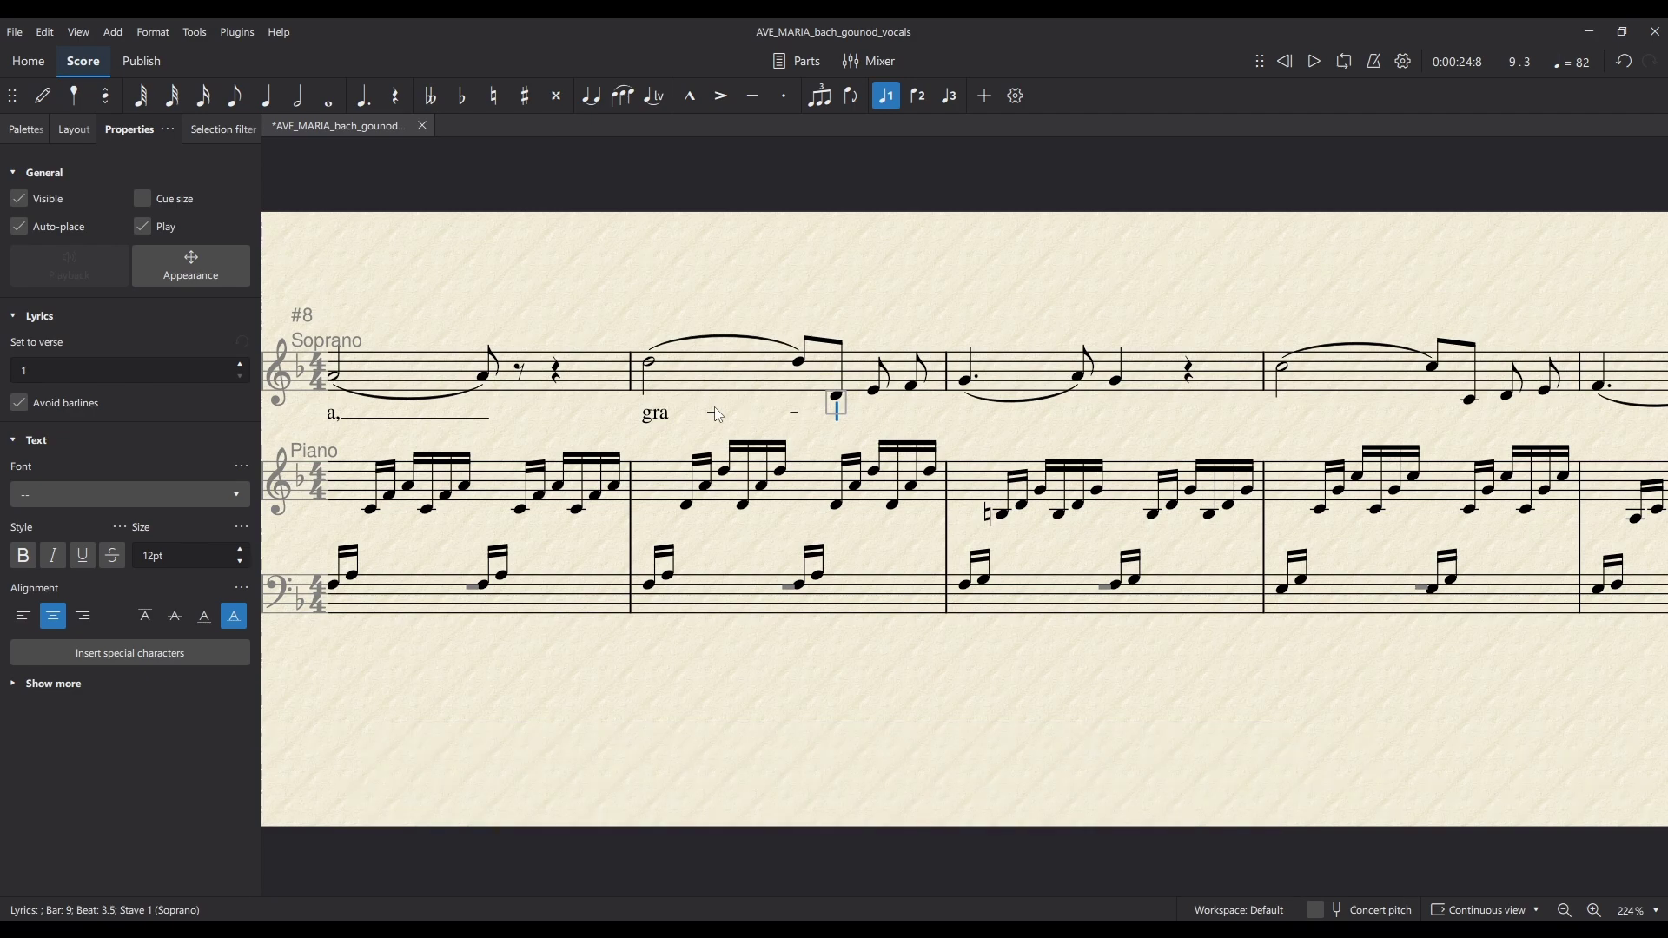
{"action": "key", "text": "minus"}
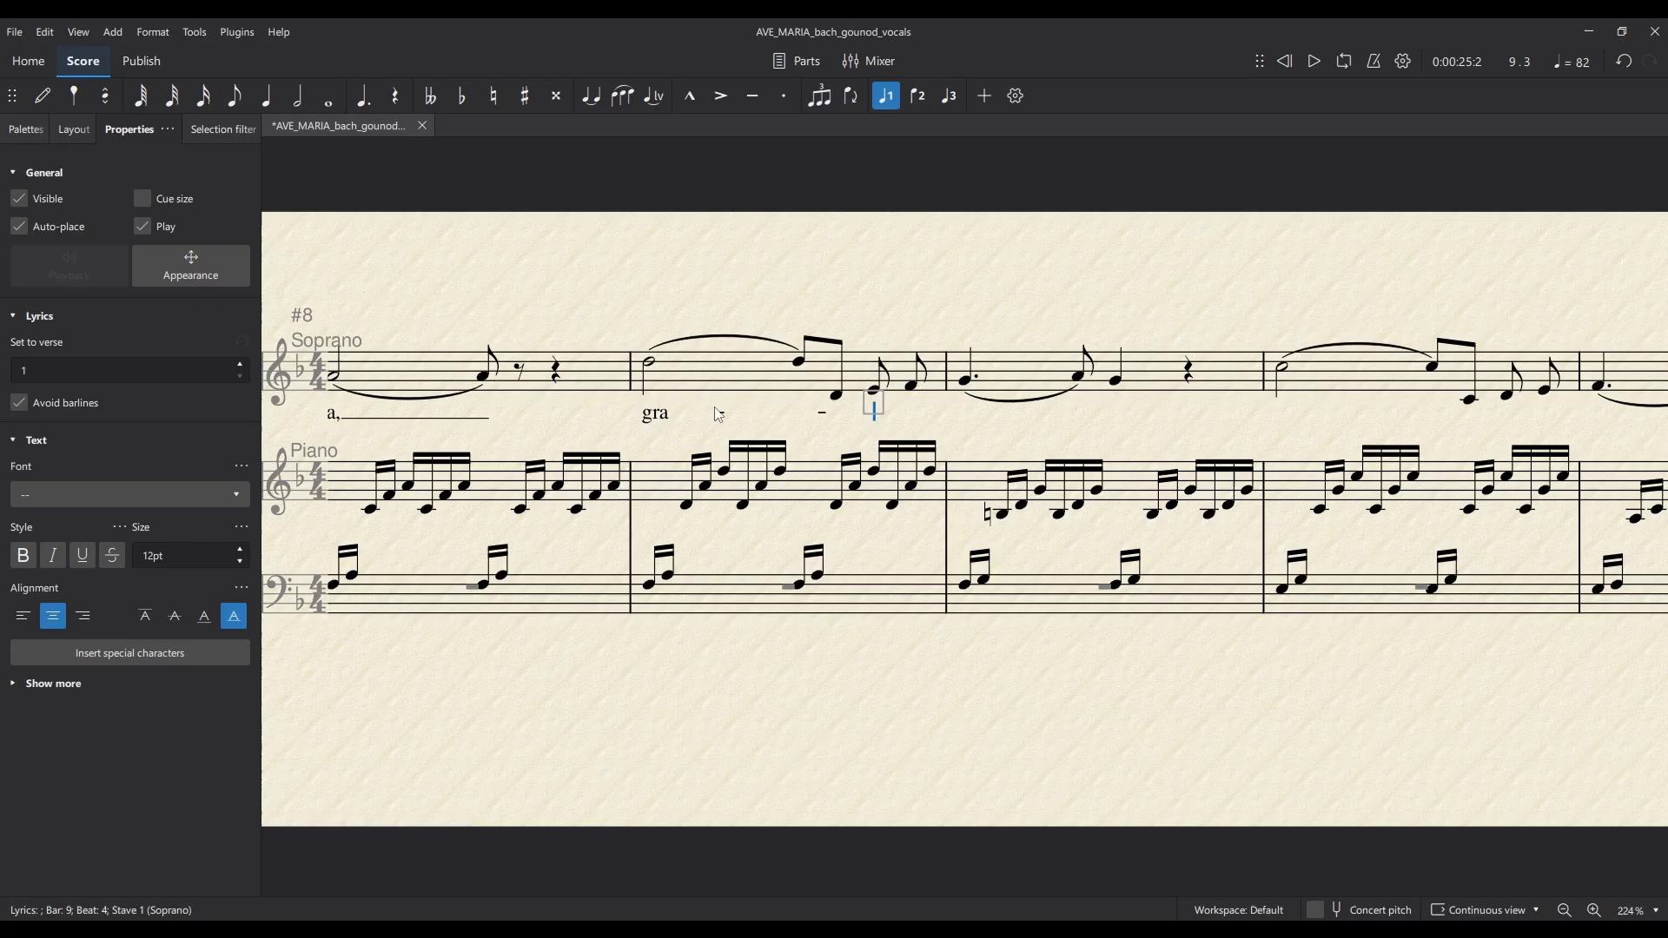
{"action": "type", "text": "ti"}
{"action": "key", "text": "minus"}
{"action": "type", "text": "a"}
{"action": "key", "text": "space"}
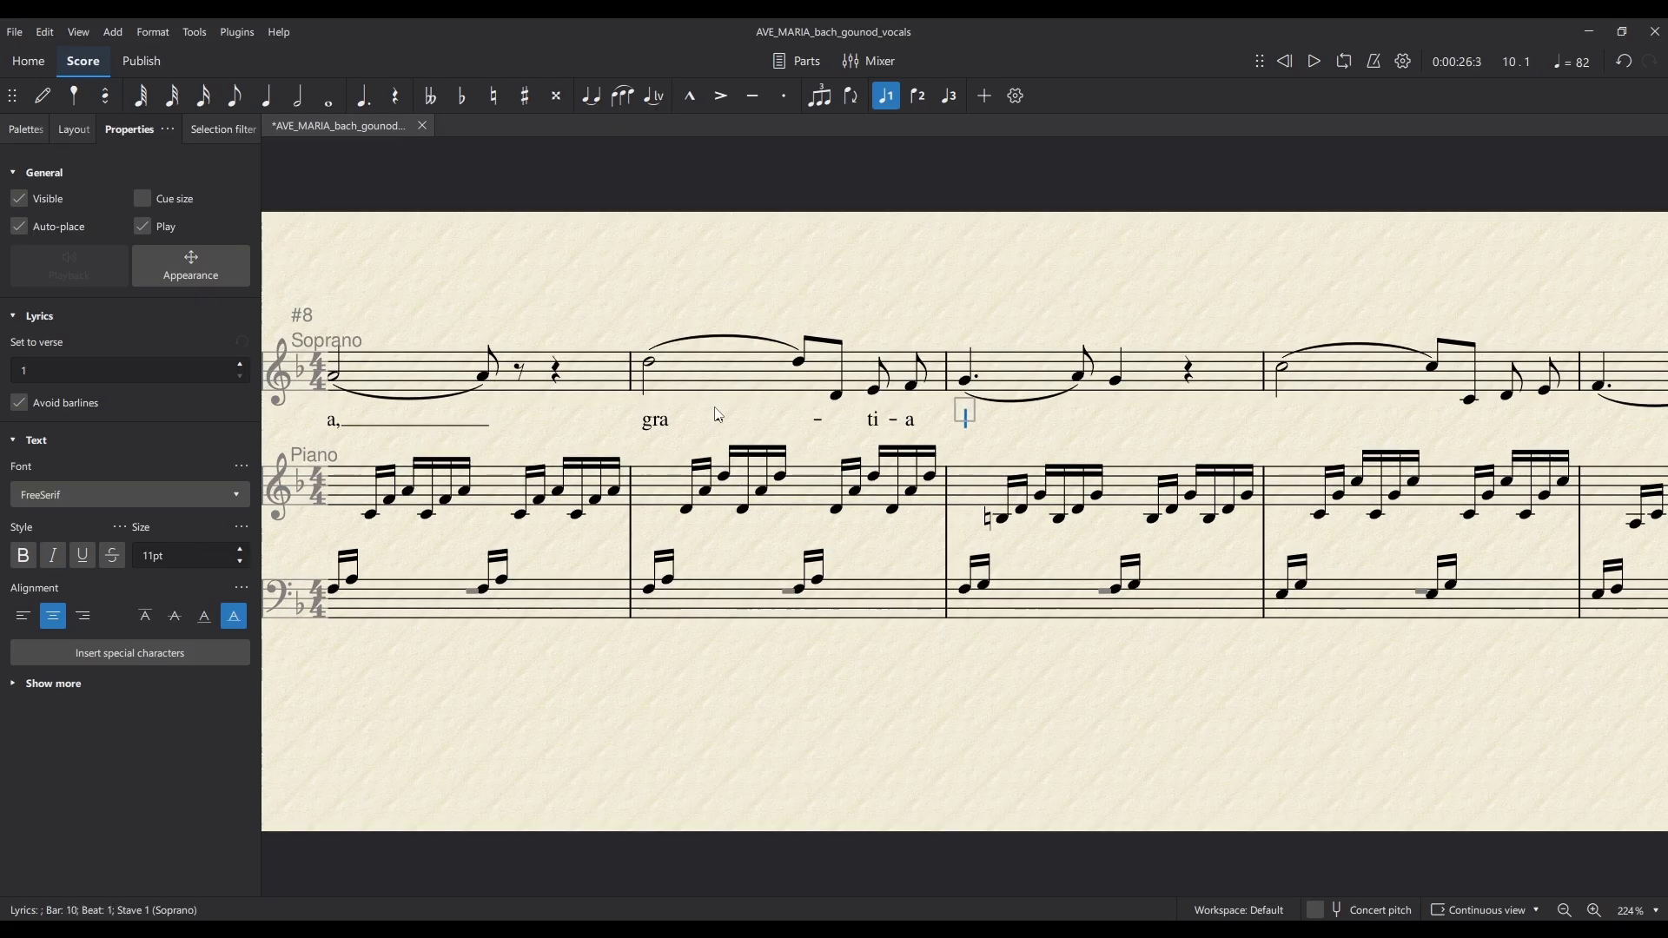
- Enter 'ple-na,' under the following Soprano notes
{"action": "type", "text": "ple"}
{"action": "key", "text": "minus"}
{"action": "key", "text": "minus"}
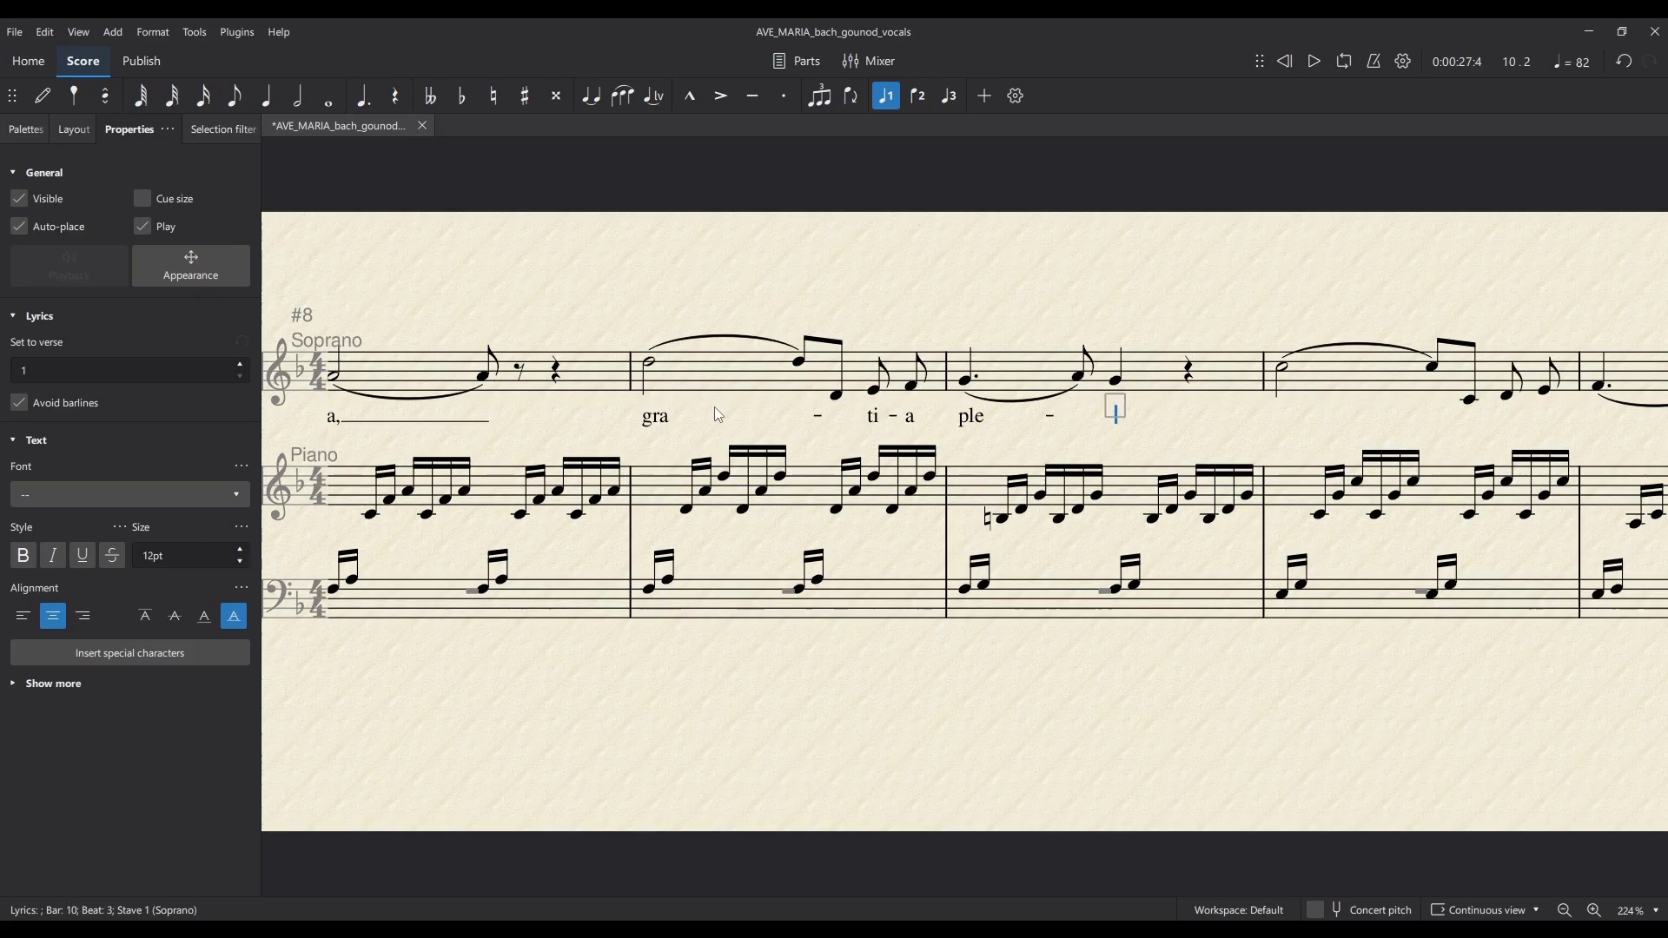
{"action": "type", "text": "na,"}
{"action": "key", "text": "space"}
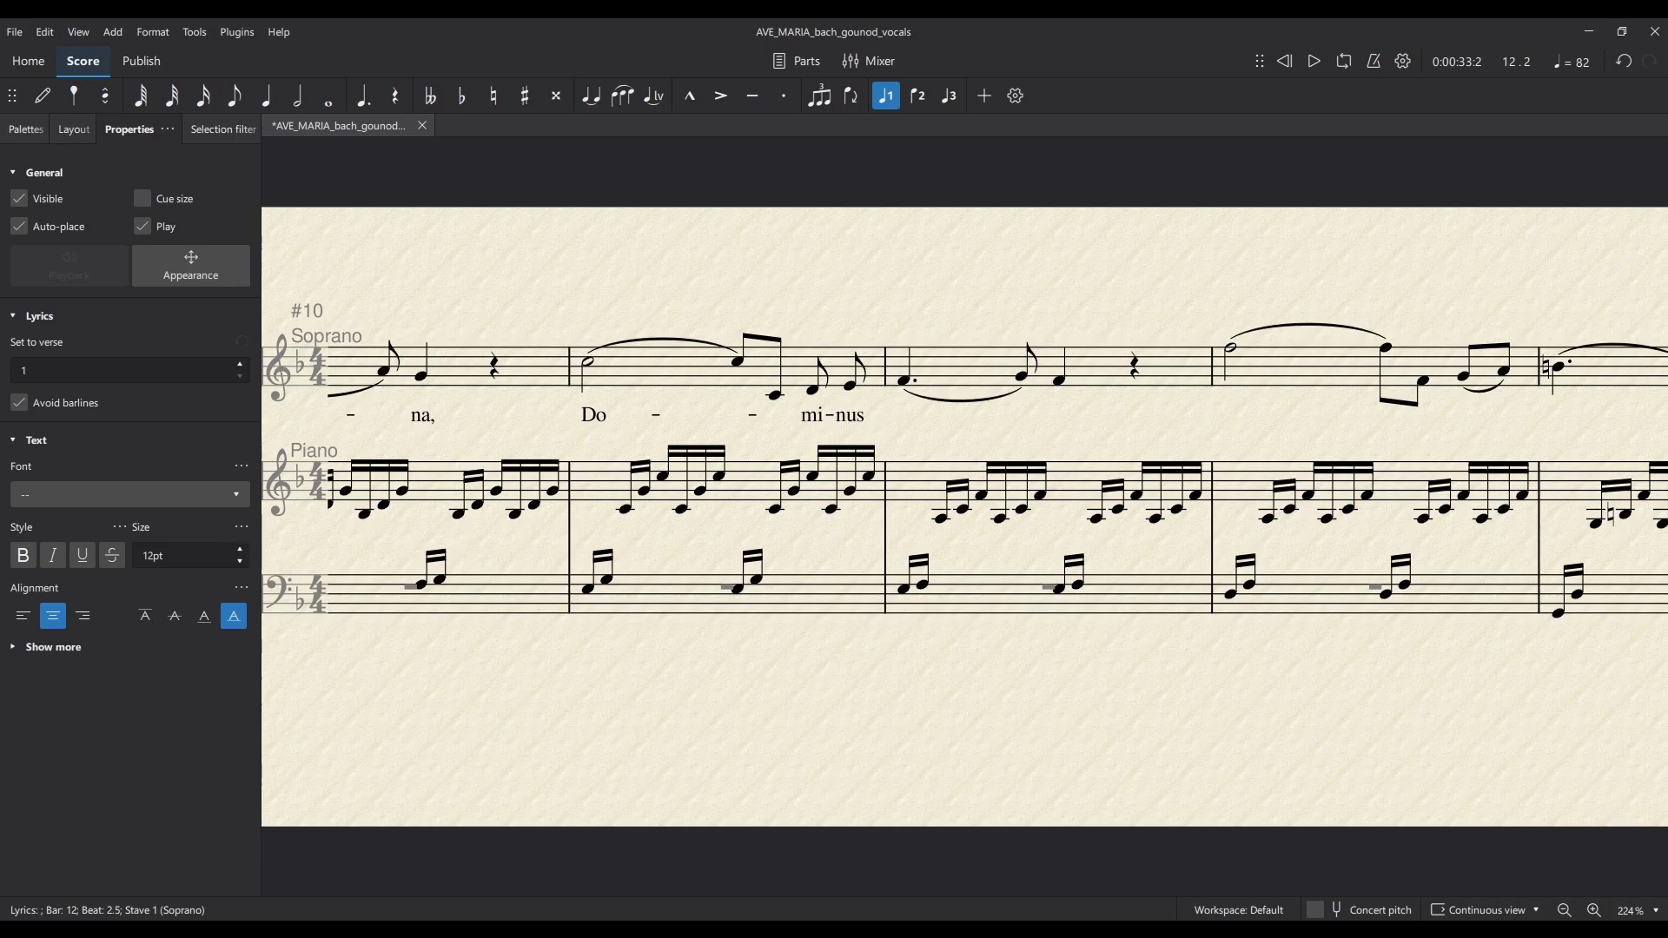
- Check the syllables 'te-cum' in the Word document and return to the score
{"action": "mouse_move", "coordinate": [504, 915]}
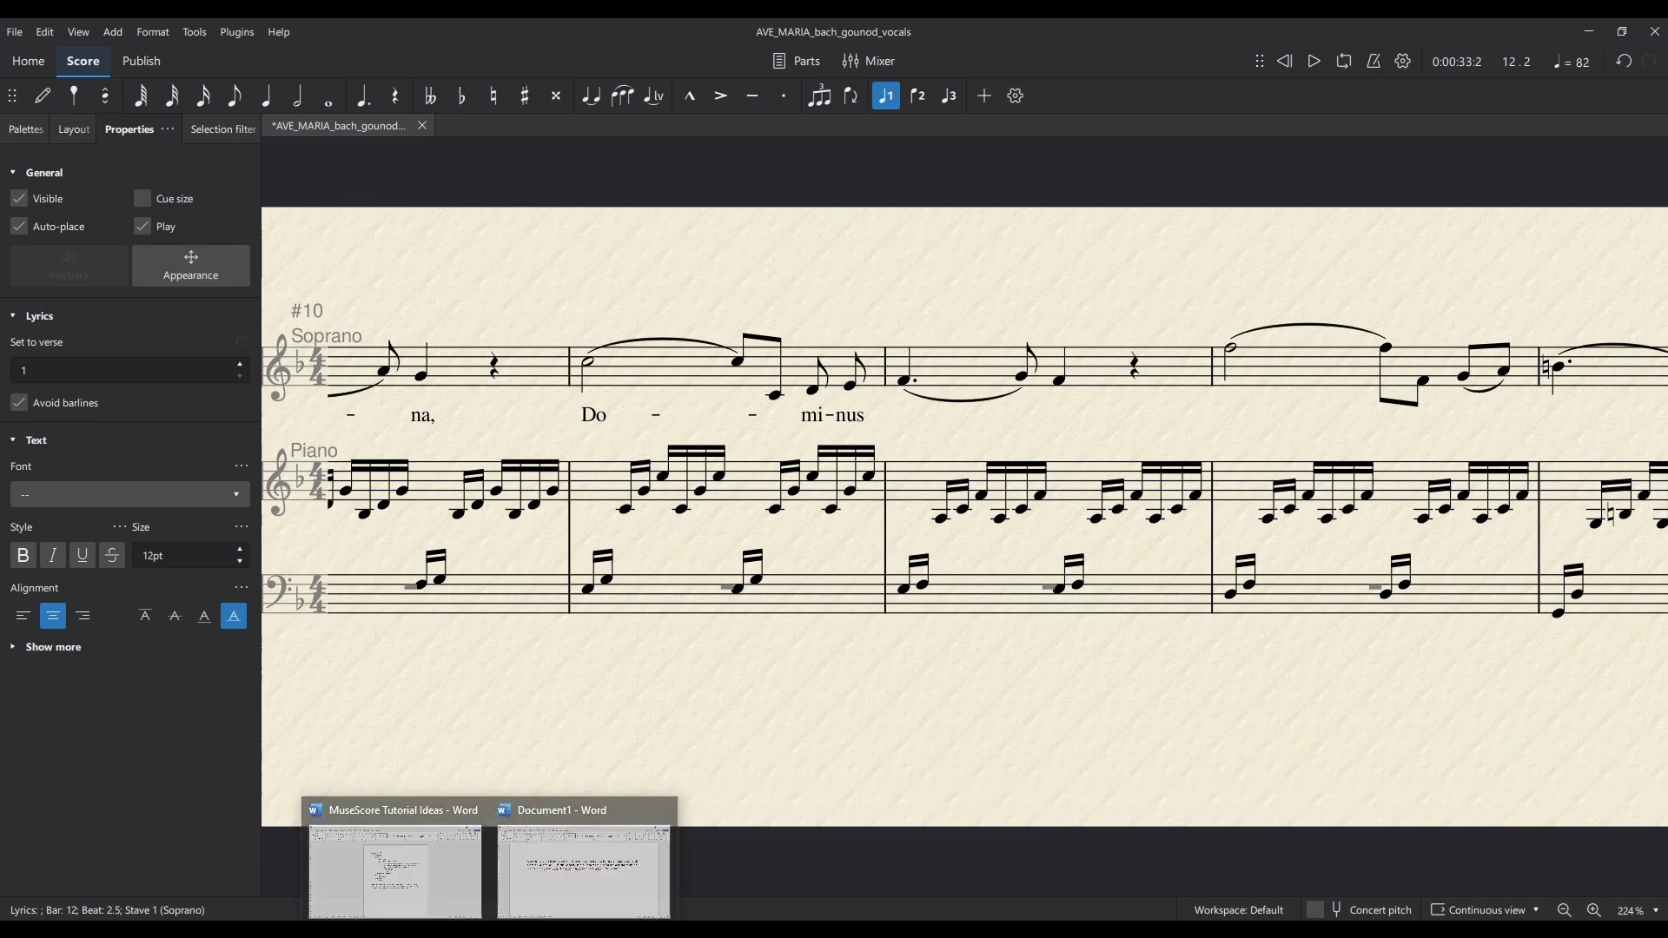
{"action": "left_click", "coordinate": [578, 886]}
{"action": "left_click_drag", "start_coordinate": [744, 369], "coordinate": [827, 369]}
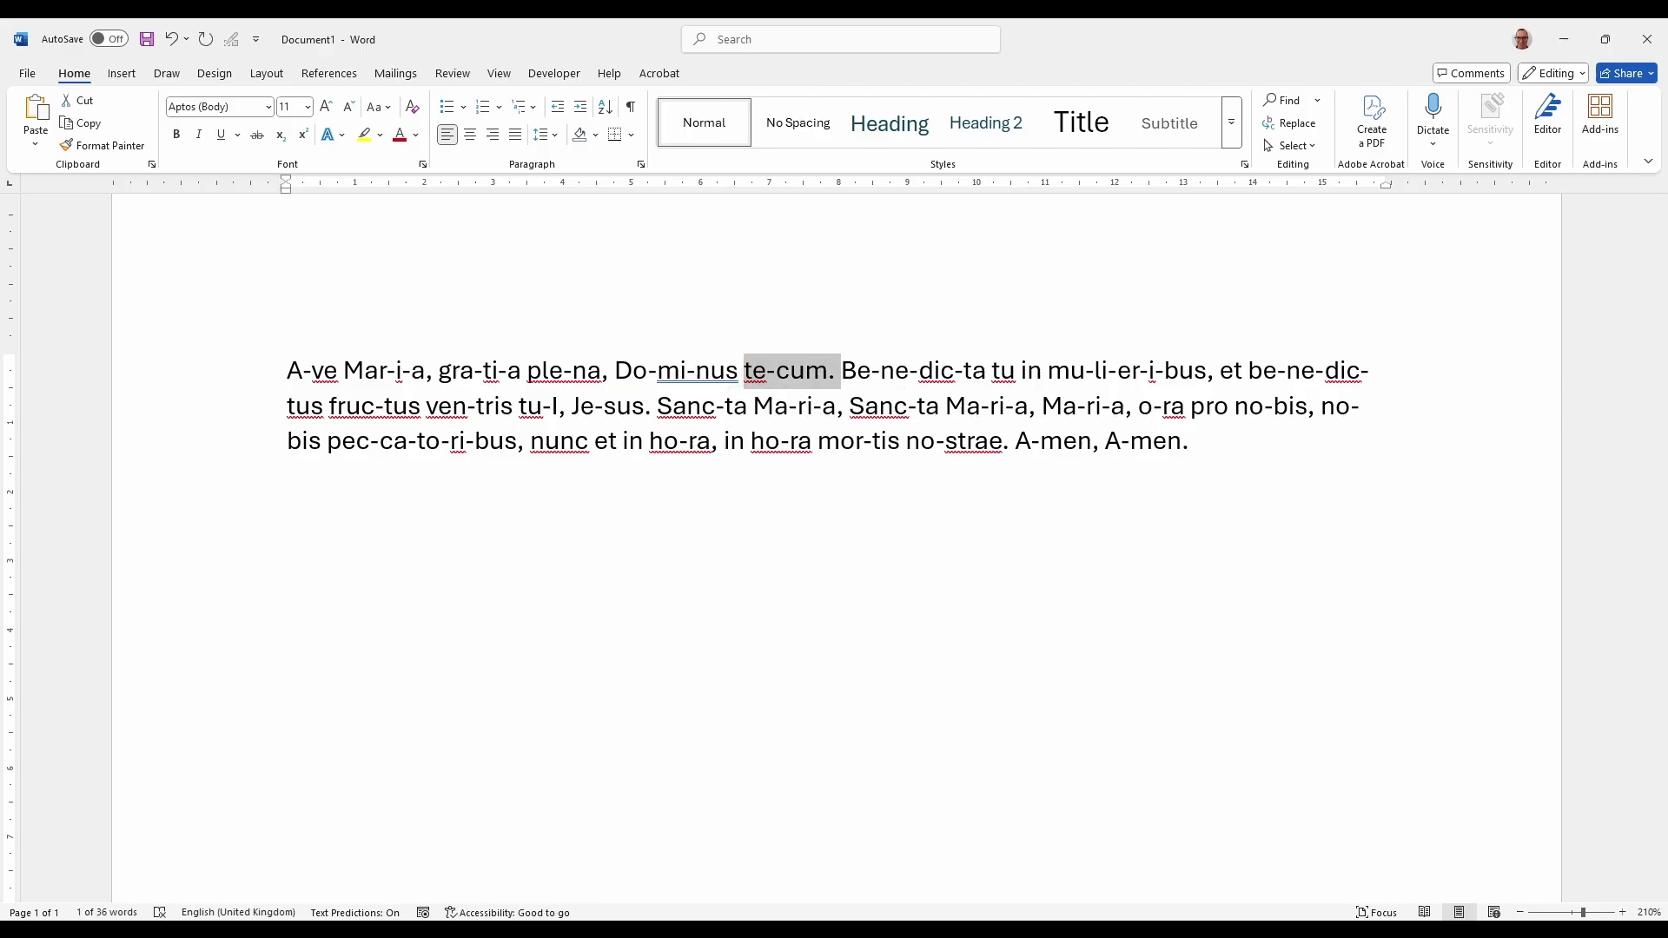
{"action": "key", "text": "alt+Tab"}
- Enter 'te-cum.' under the bar 12 Soprano notes, skipping the tied note
{"action": "left_click", "coordinate": [903, 381]}
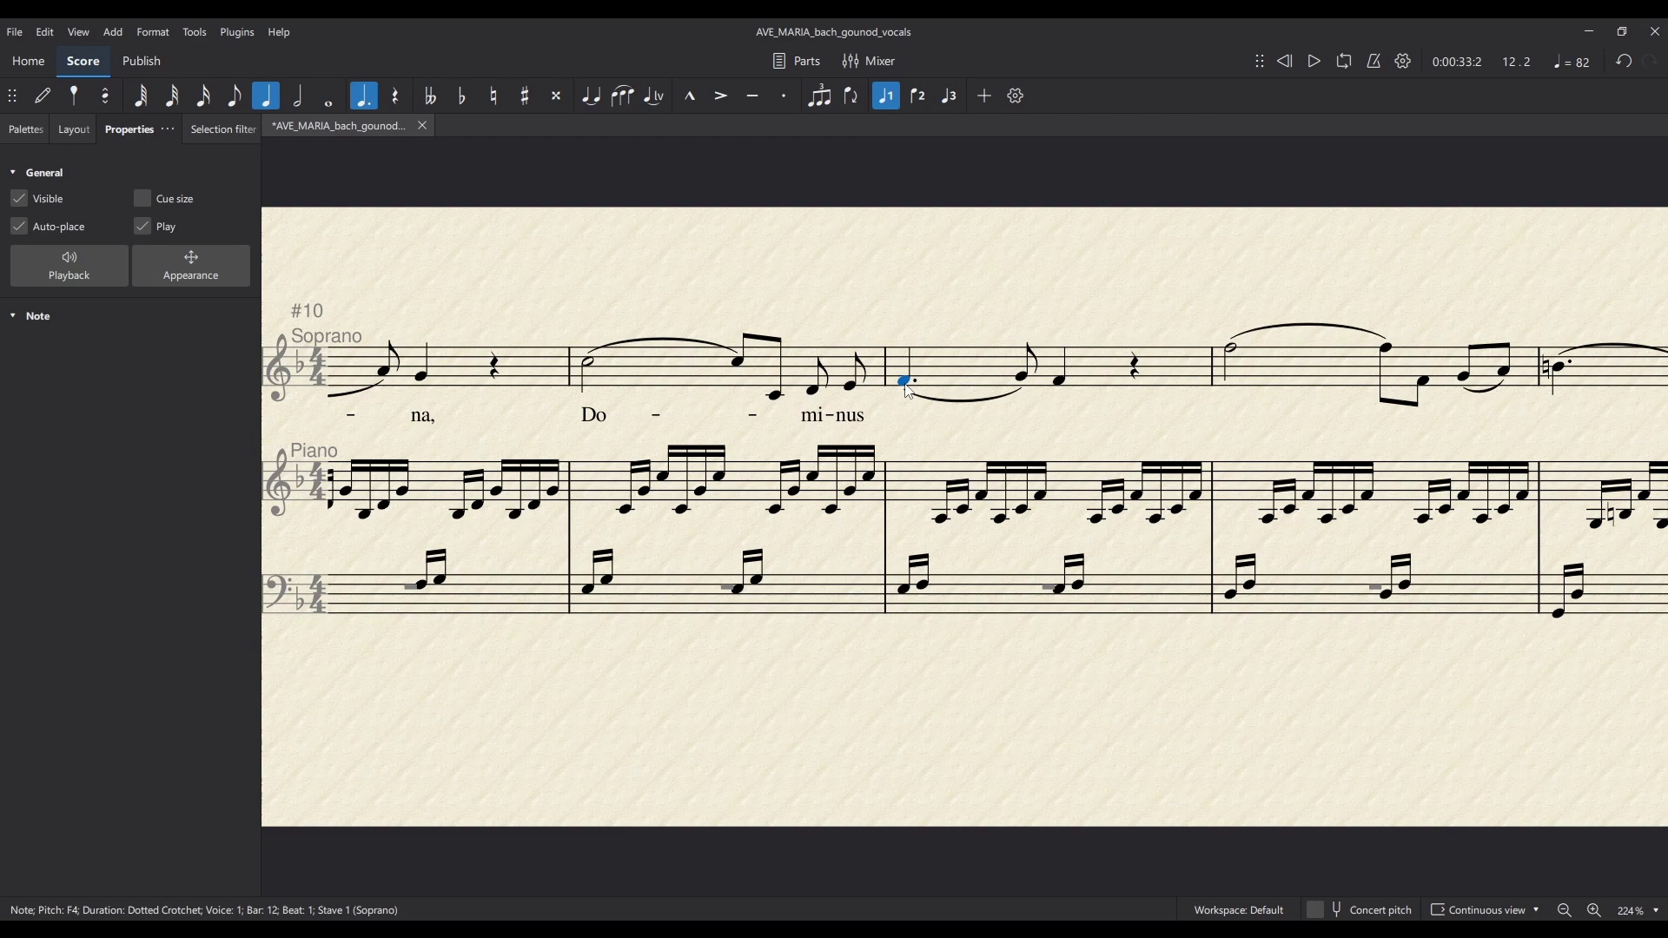
{"action": "key", "text": "ctrl+l"}
{"action": "type", "text": "te-"}
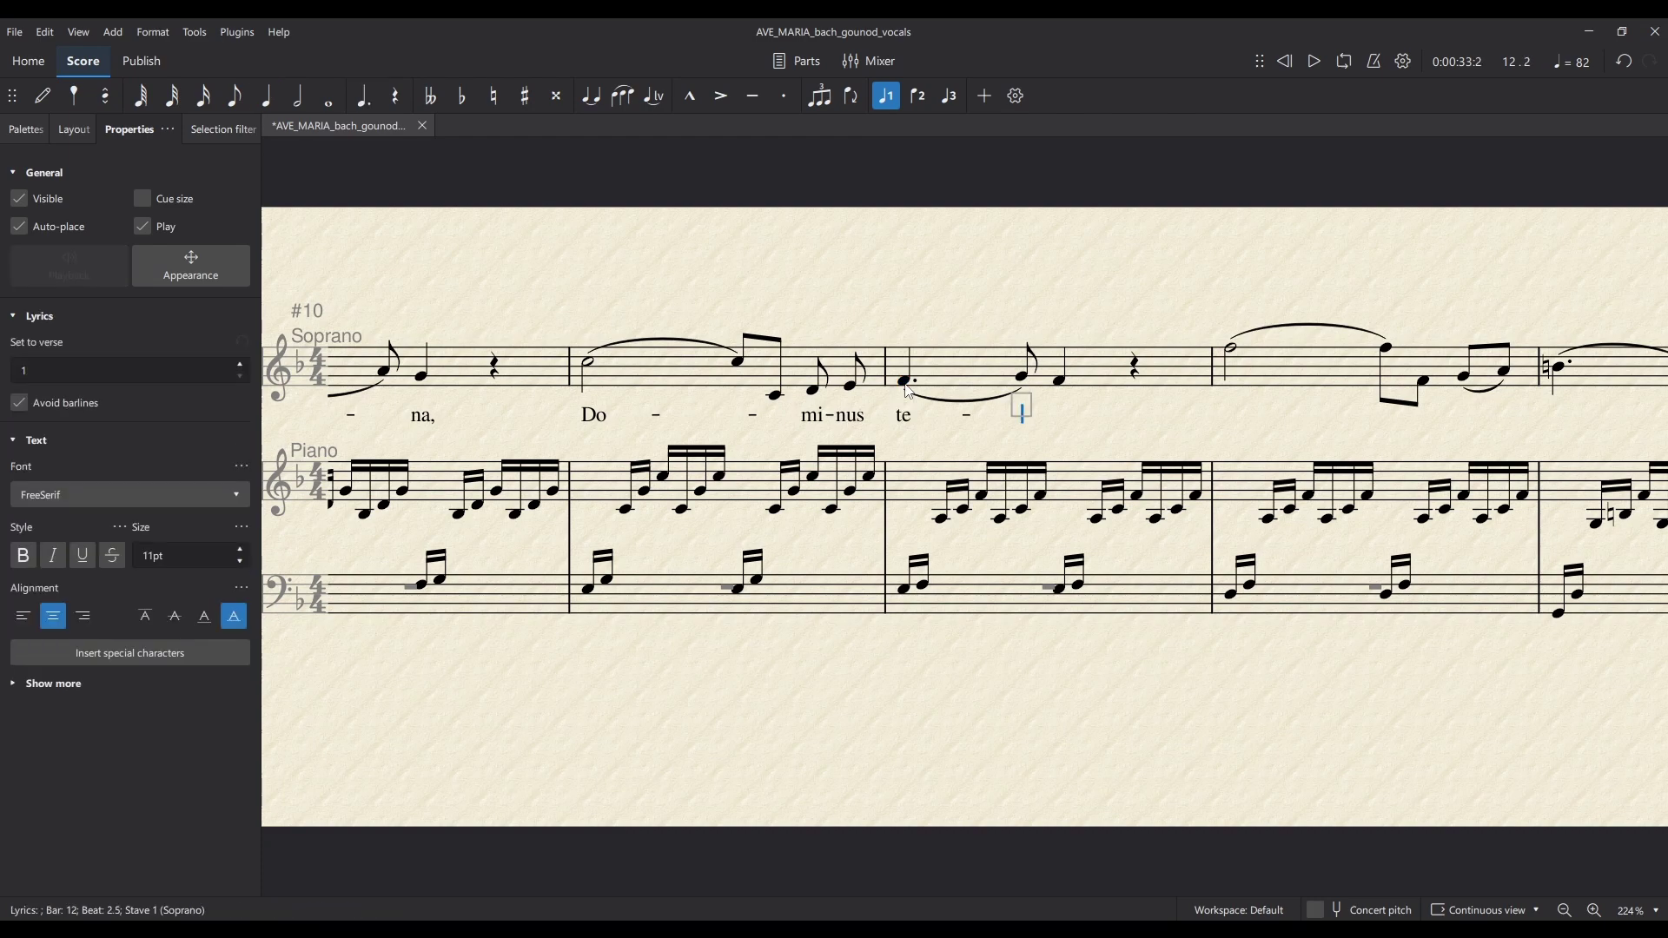
{"action": "key", "text": "space"}
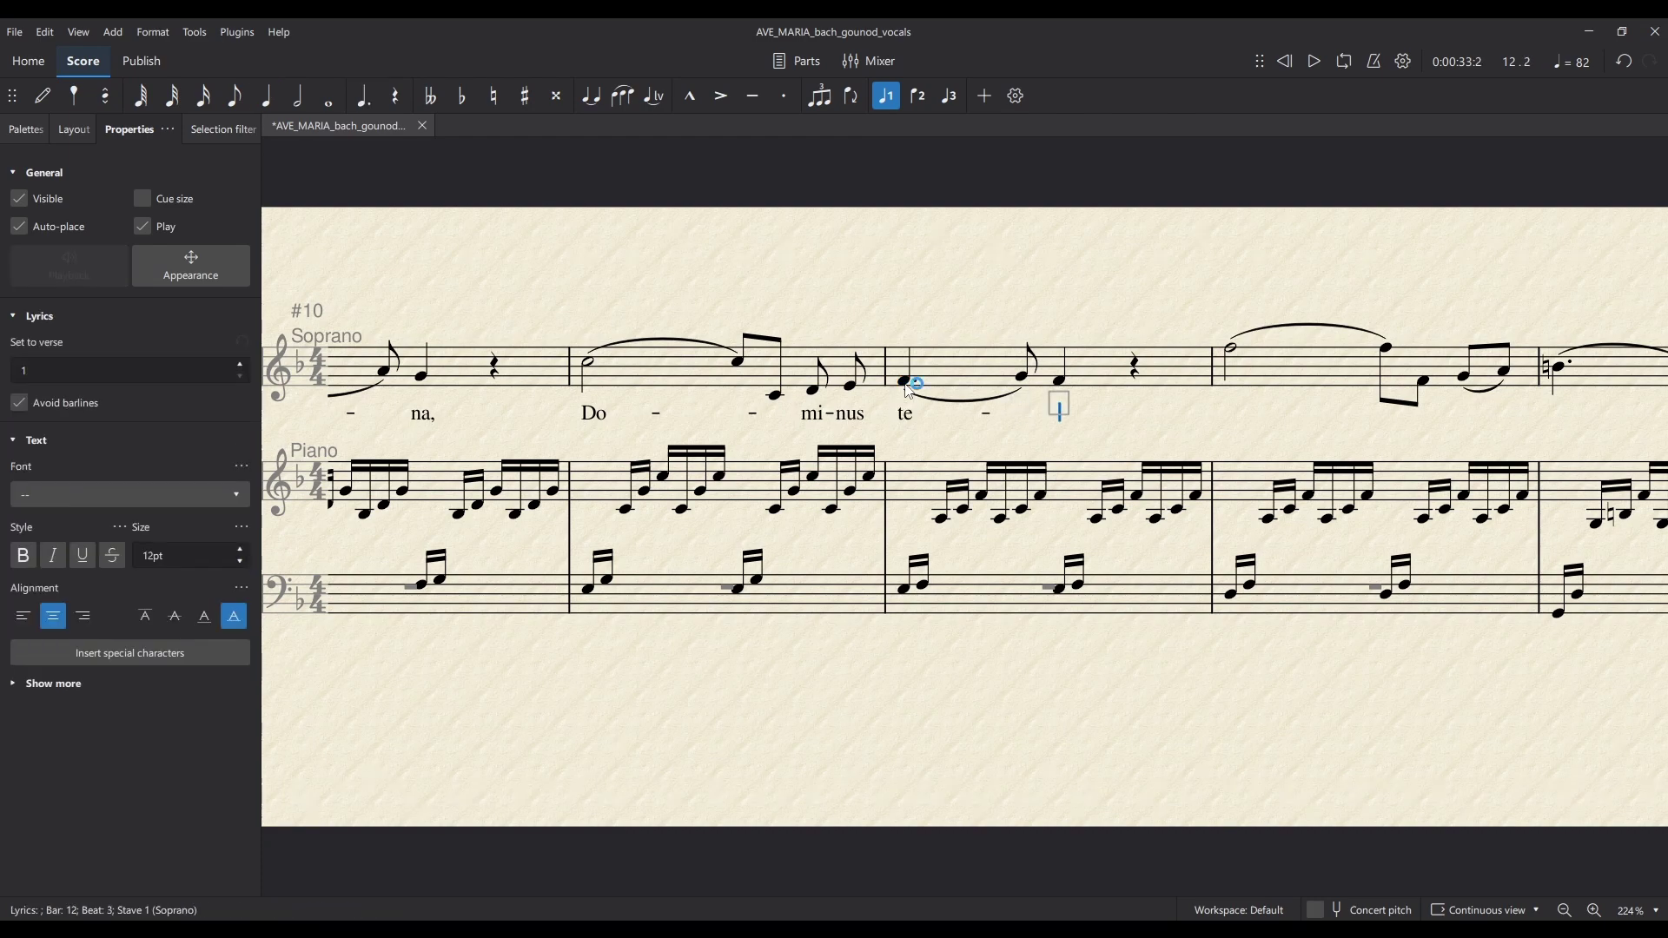
{"action": "type", "text": "cum."}
{"action": "key", "text": "space"}
{"action": "key", "text": "Escape"}
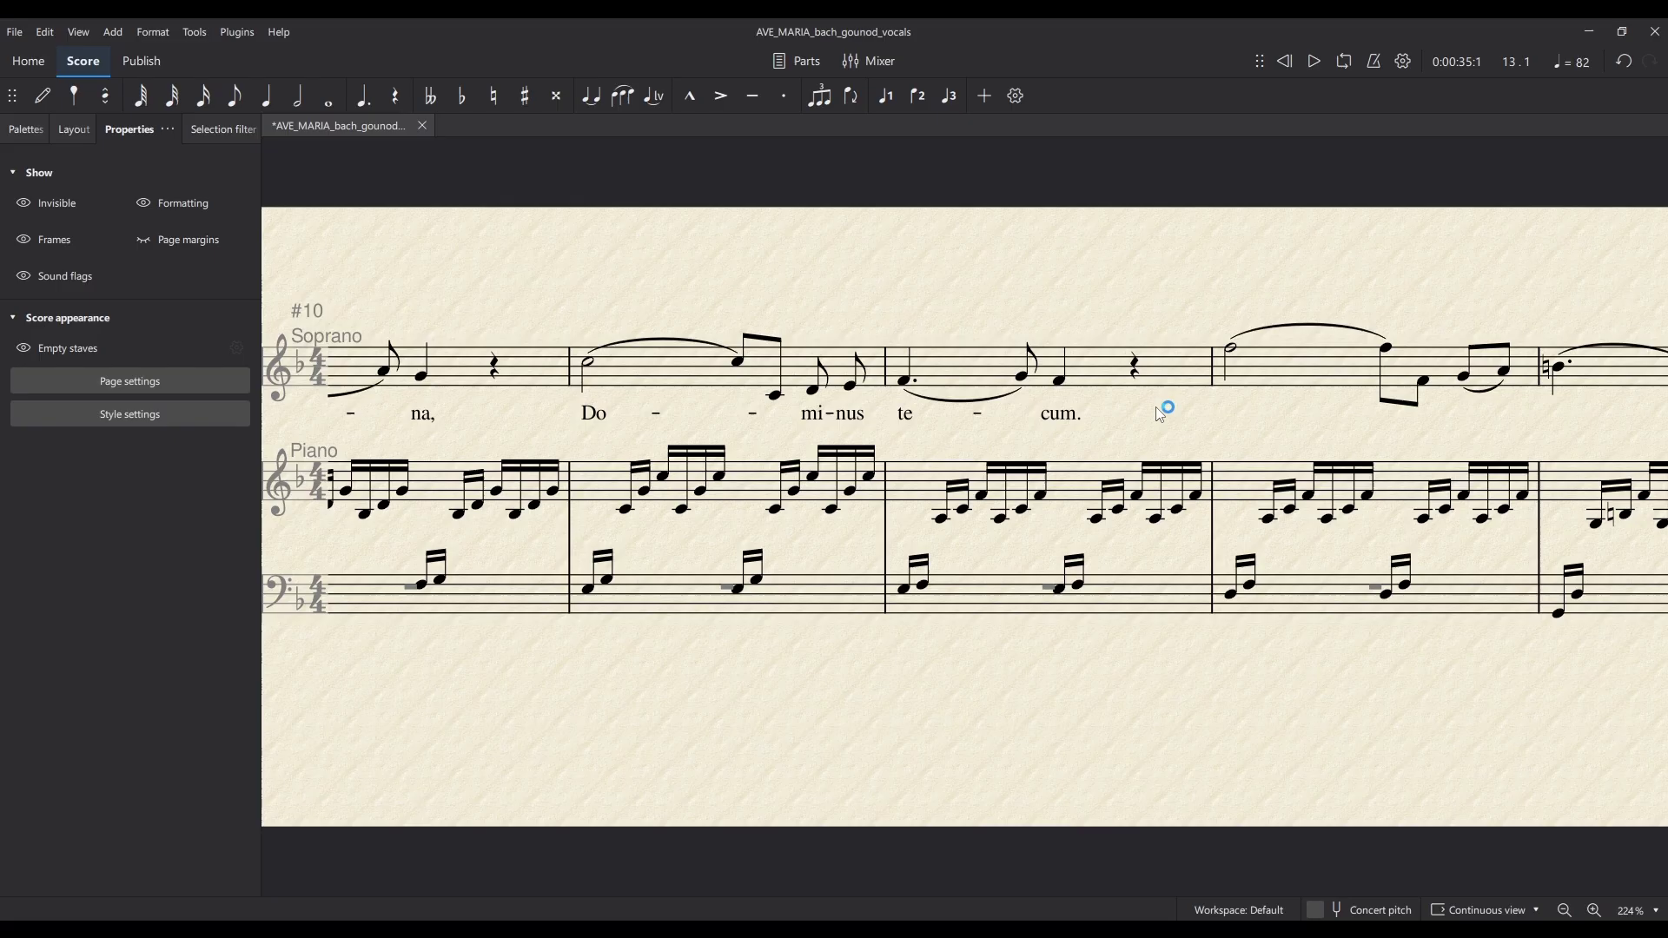
{"action": "scroll", "coordinate": [1137, 413], "scroll_direction": "left", "scroll_amount": 5}
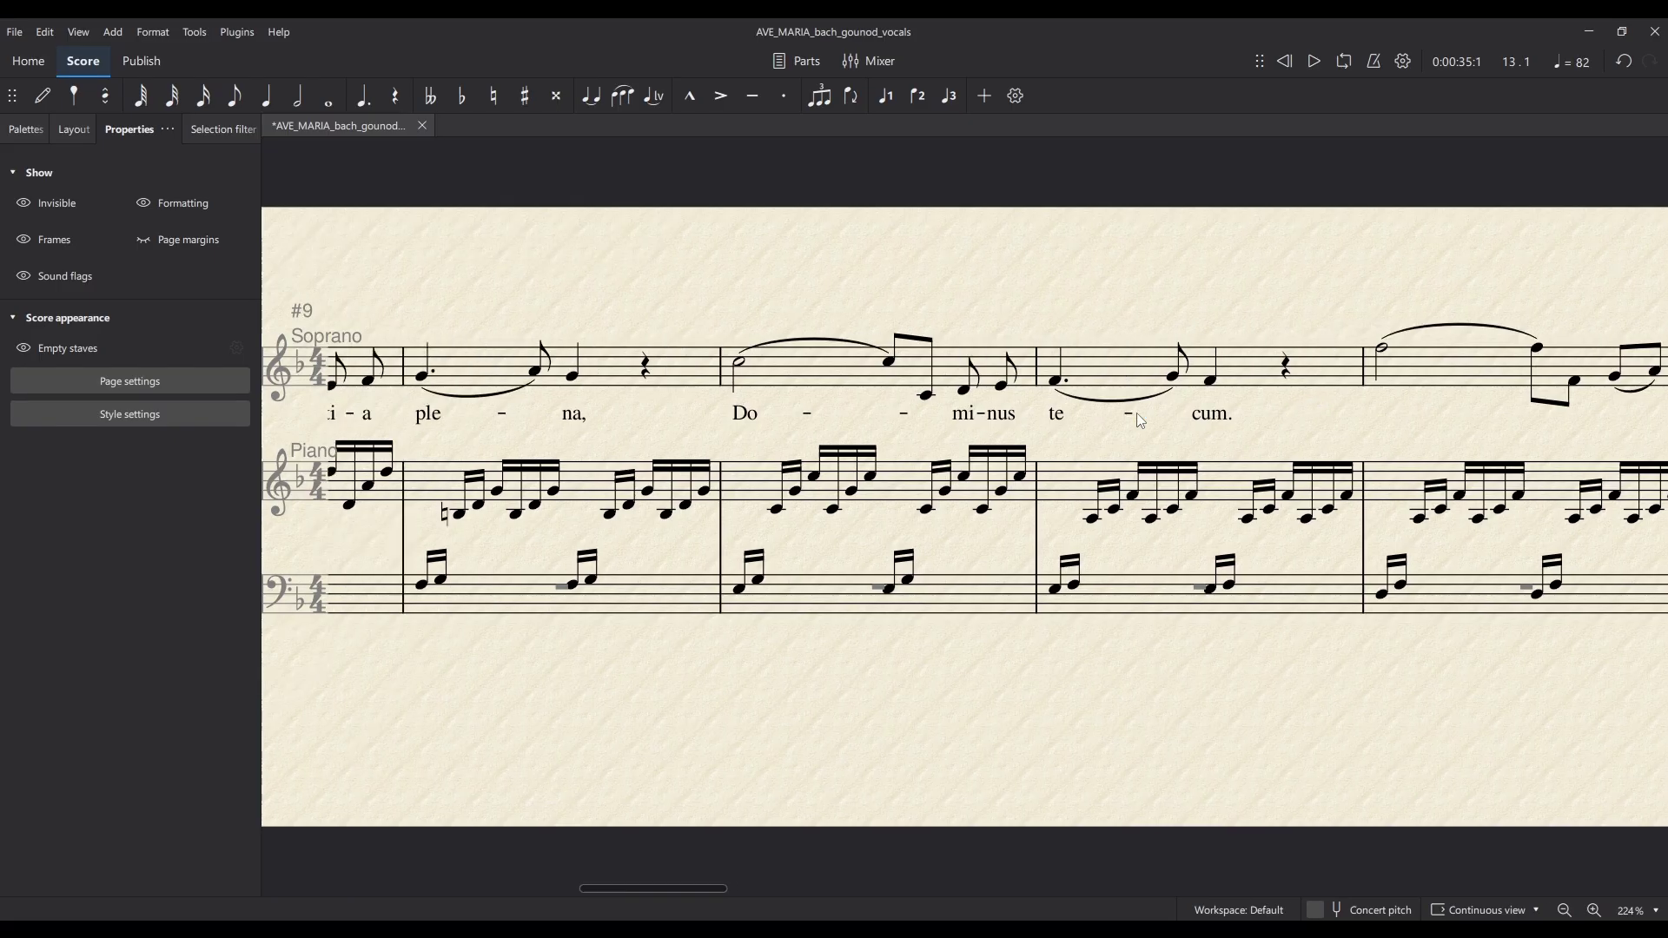
{"action": "scroll", "coordinate": [1141, 420], "scroll_direction": "left", "scroll_amount": 3}
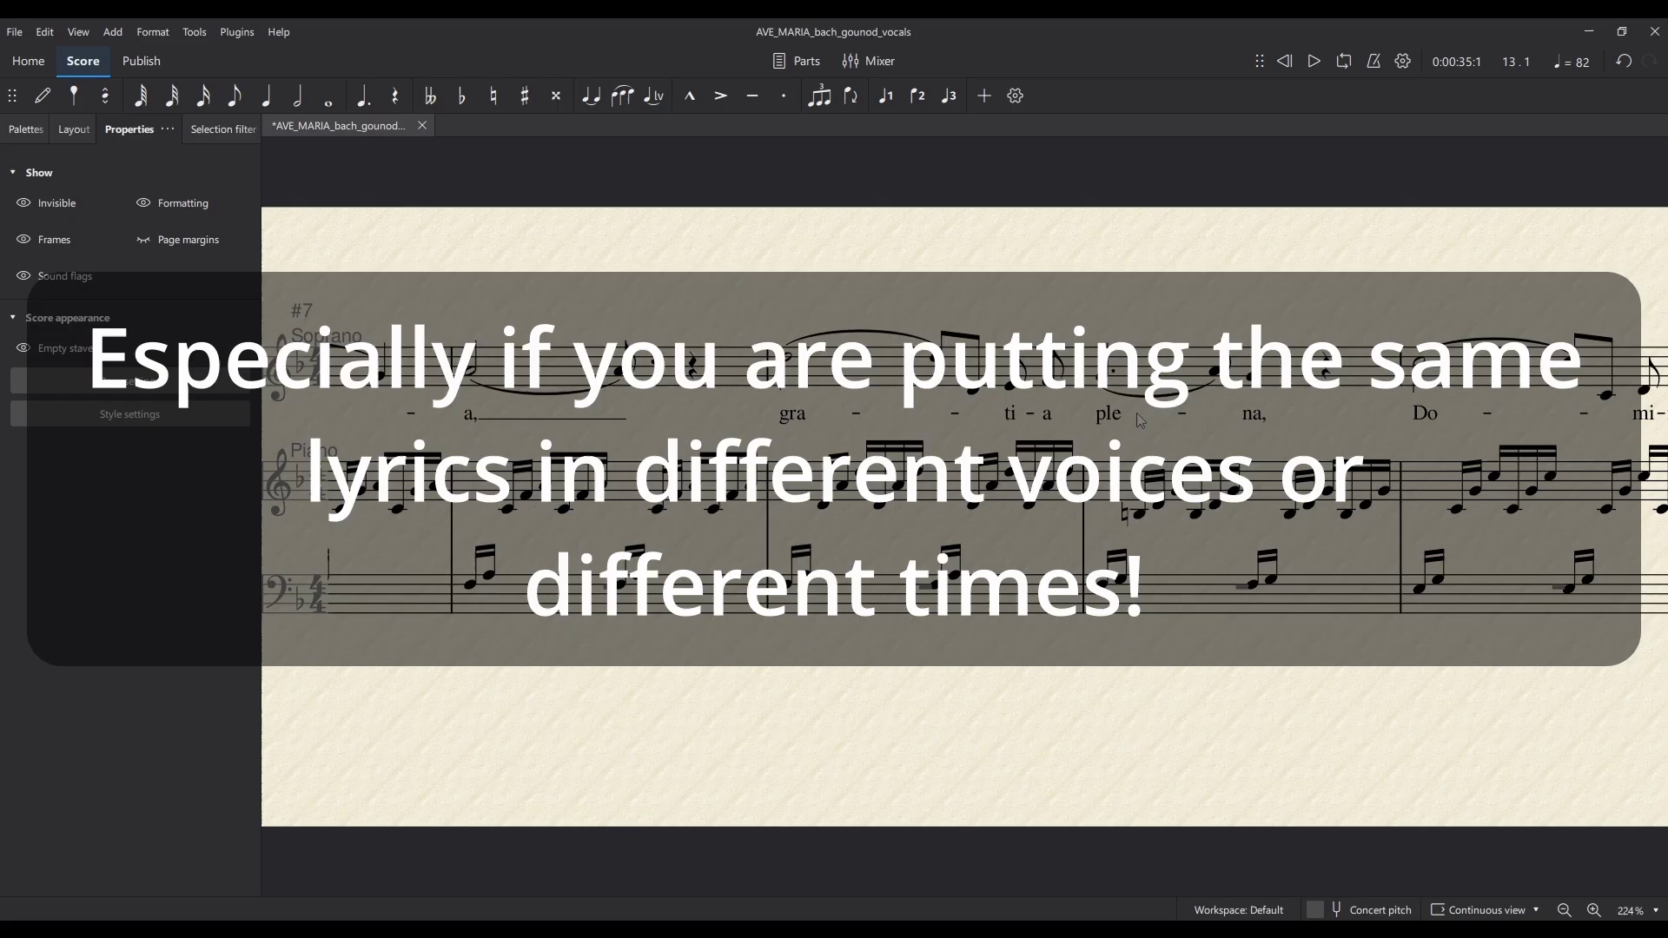
{"action": "scroll", "coordinate": [1136, 414], "scroll_direction": "left", "scroll_amount": 2}
{"action": "scroll", "coordinate": [958, 294], "scroll_direction": "right", "scroll_amount": 7}
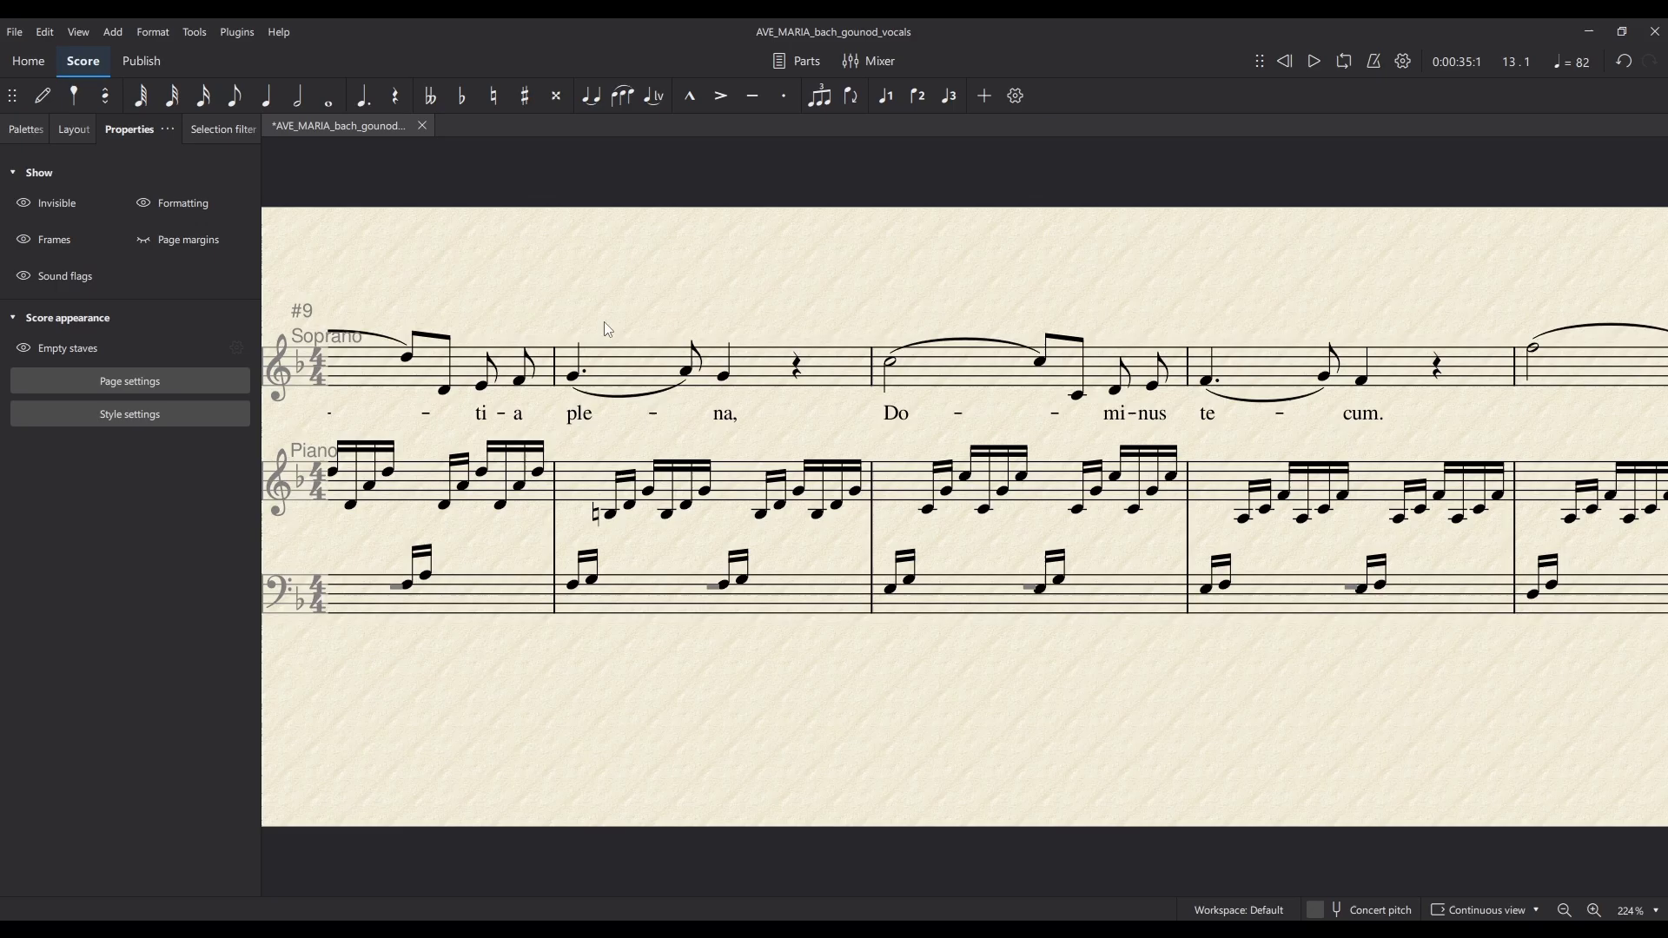
{"action": "scroll", "coordinate": [740, 304], "scroll_direction": "left", "scroll_amount": 1}
{"action": "scroll", "coordinate": [1103, 306], "scroll_direction": "left", "scroll_amount": 4}
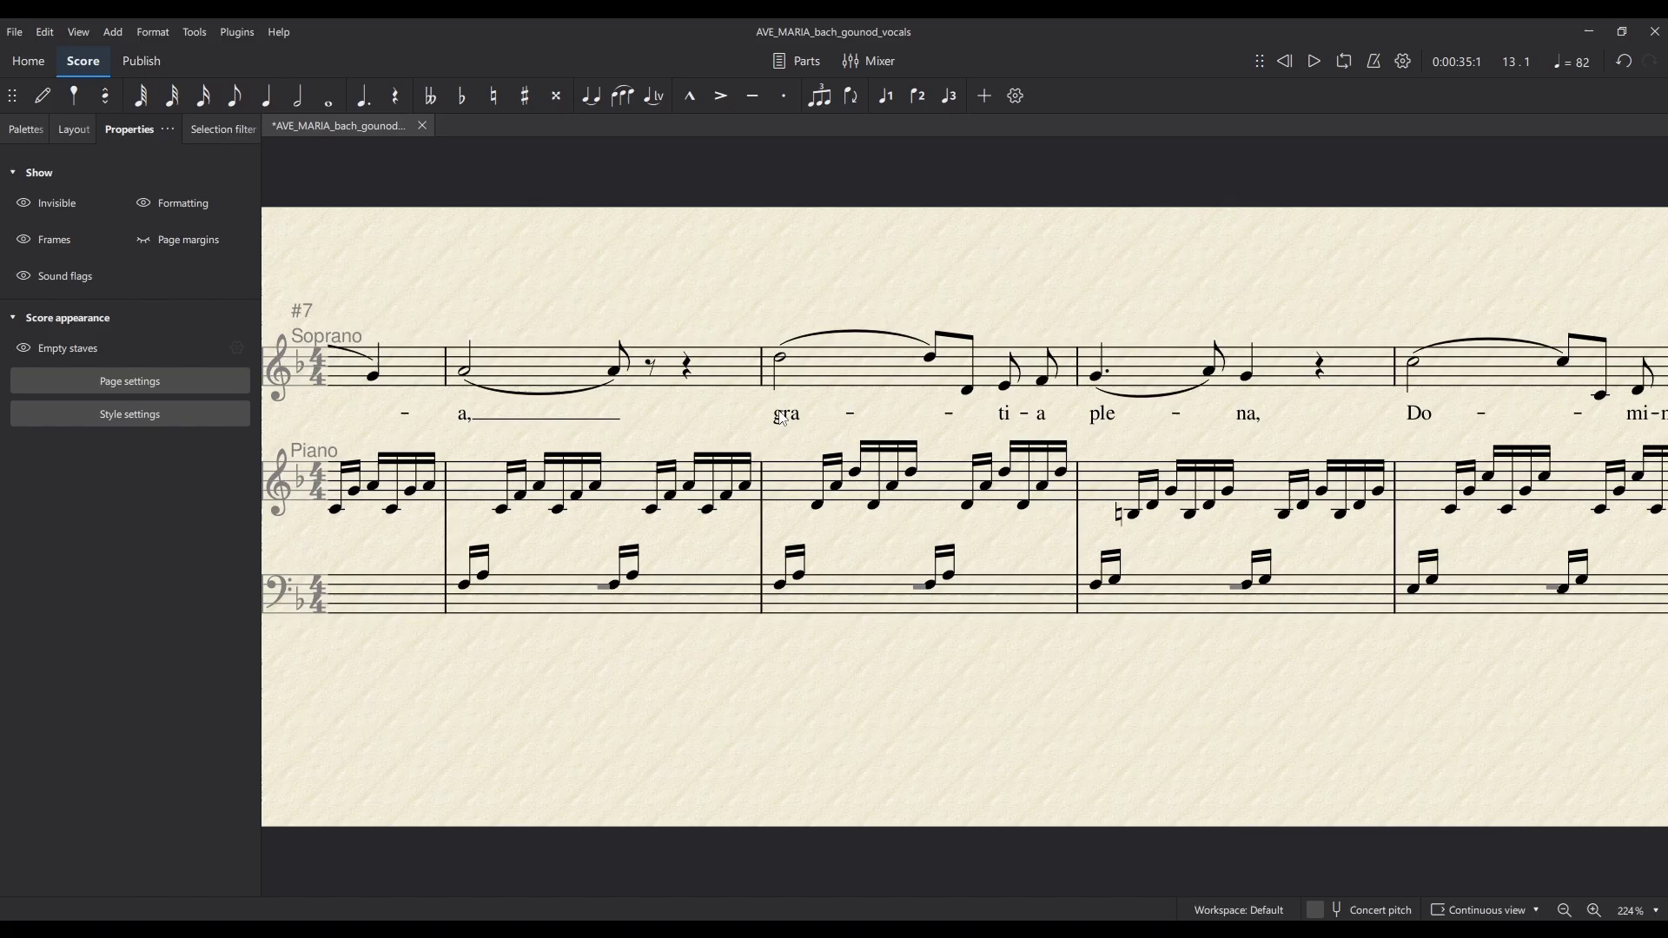
{"action": "scroll", "coordinate": [794, 313], "scroll_direction": "left", "scroll_amount": 3}
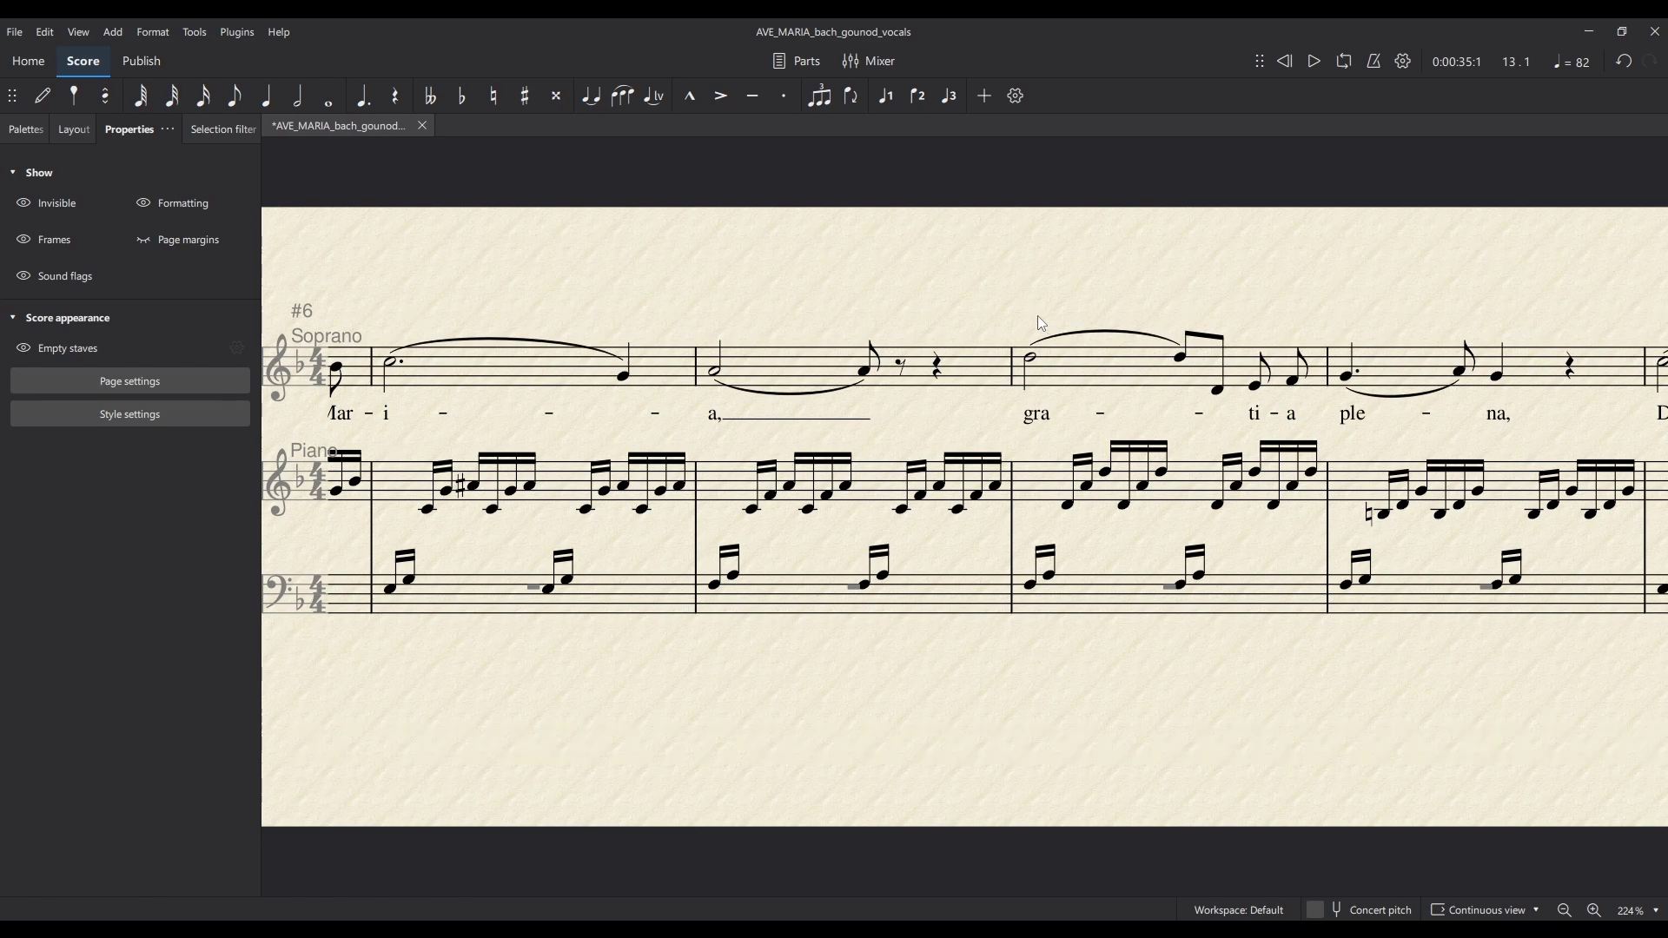
{"action": "left_click_drag", "start_coordinate": [996, 299], "coordinate": [1290, 301]}
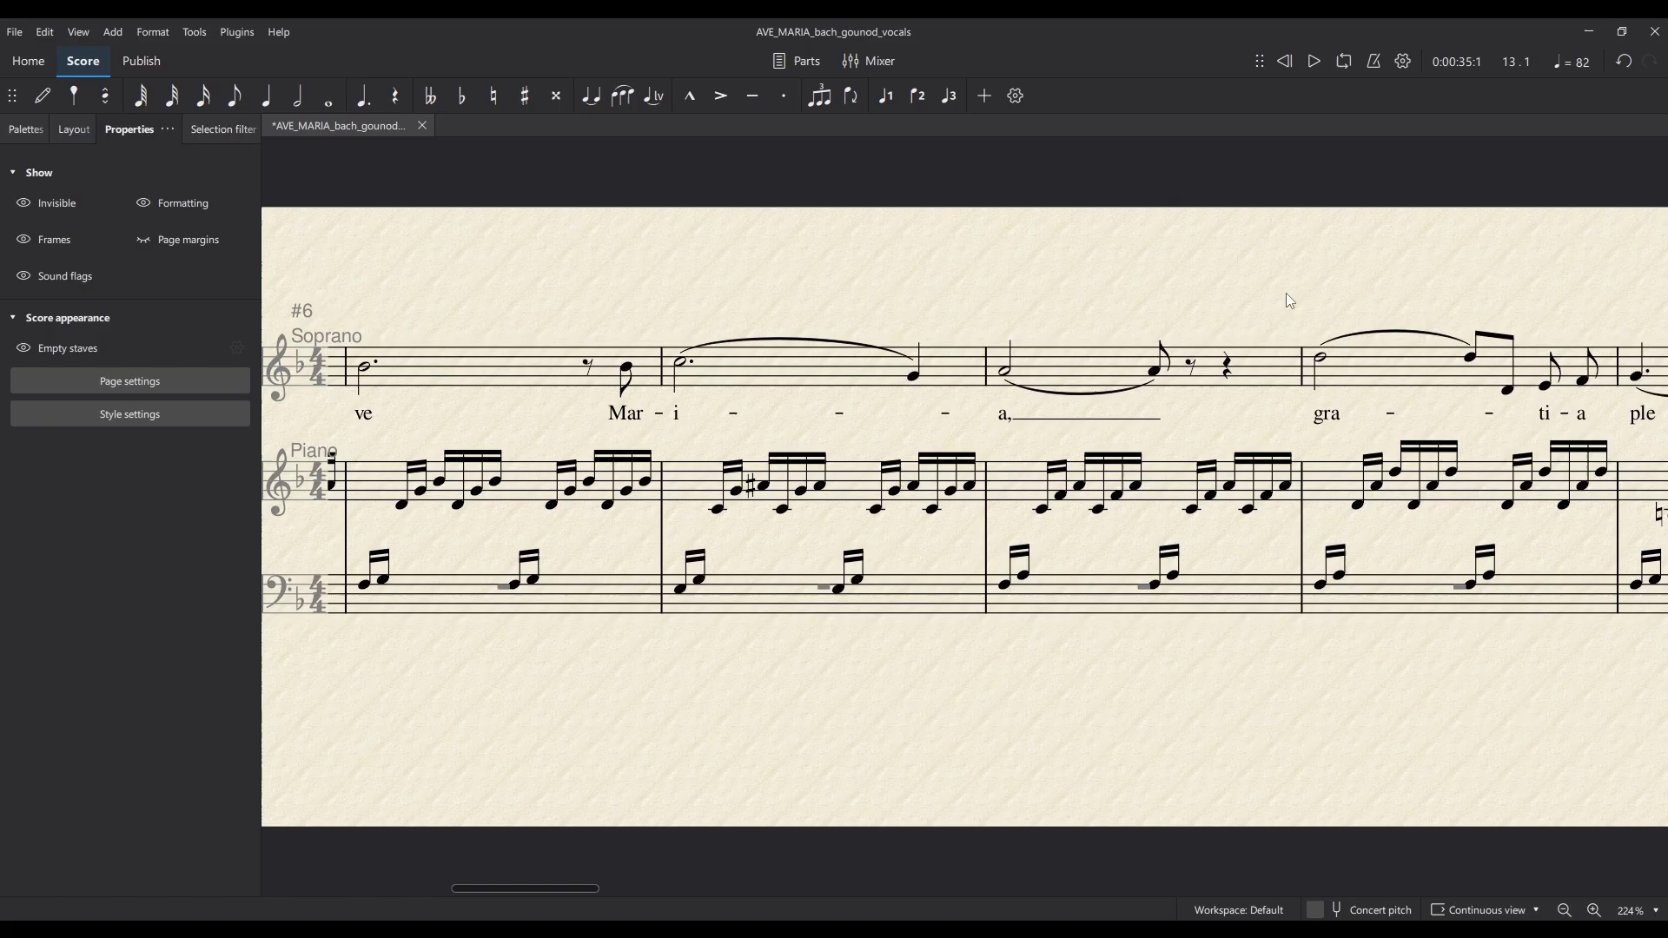
{"action": "left_click_drag", "start_coordinate": [756, 270], "coordinate": [1171, 269]}
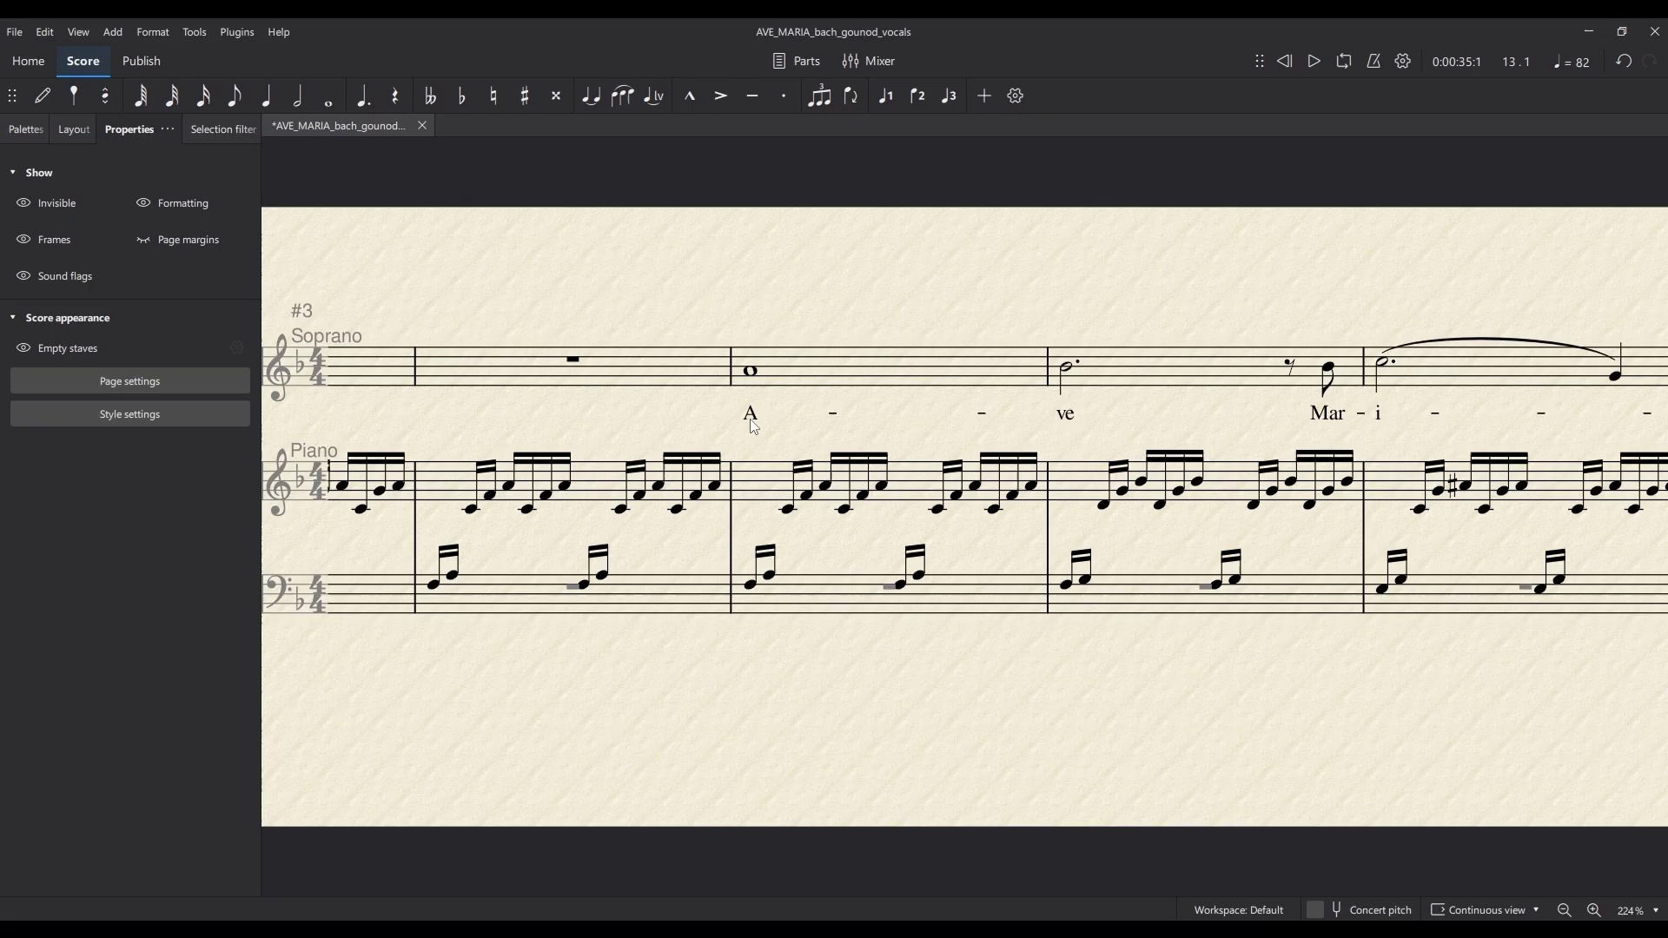
- Prefix the opening lyric 'A' with '1.' and a non-breaking space
{"action": "left_click", "coordinate": [751, 416]}
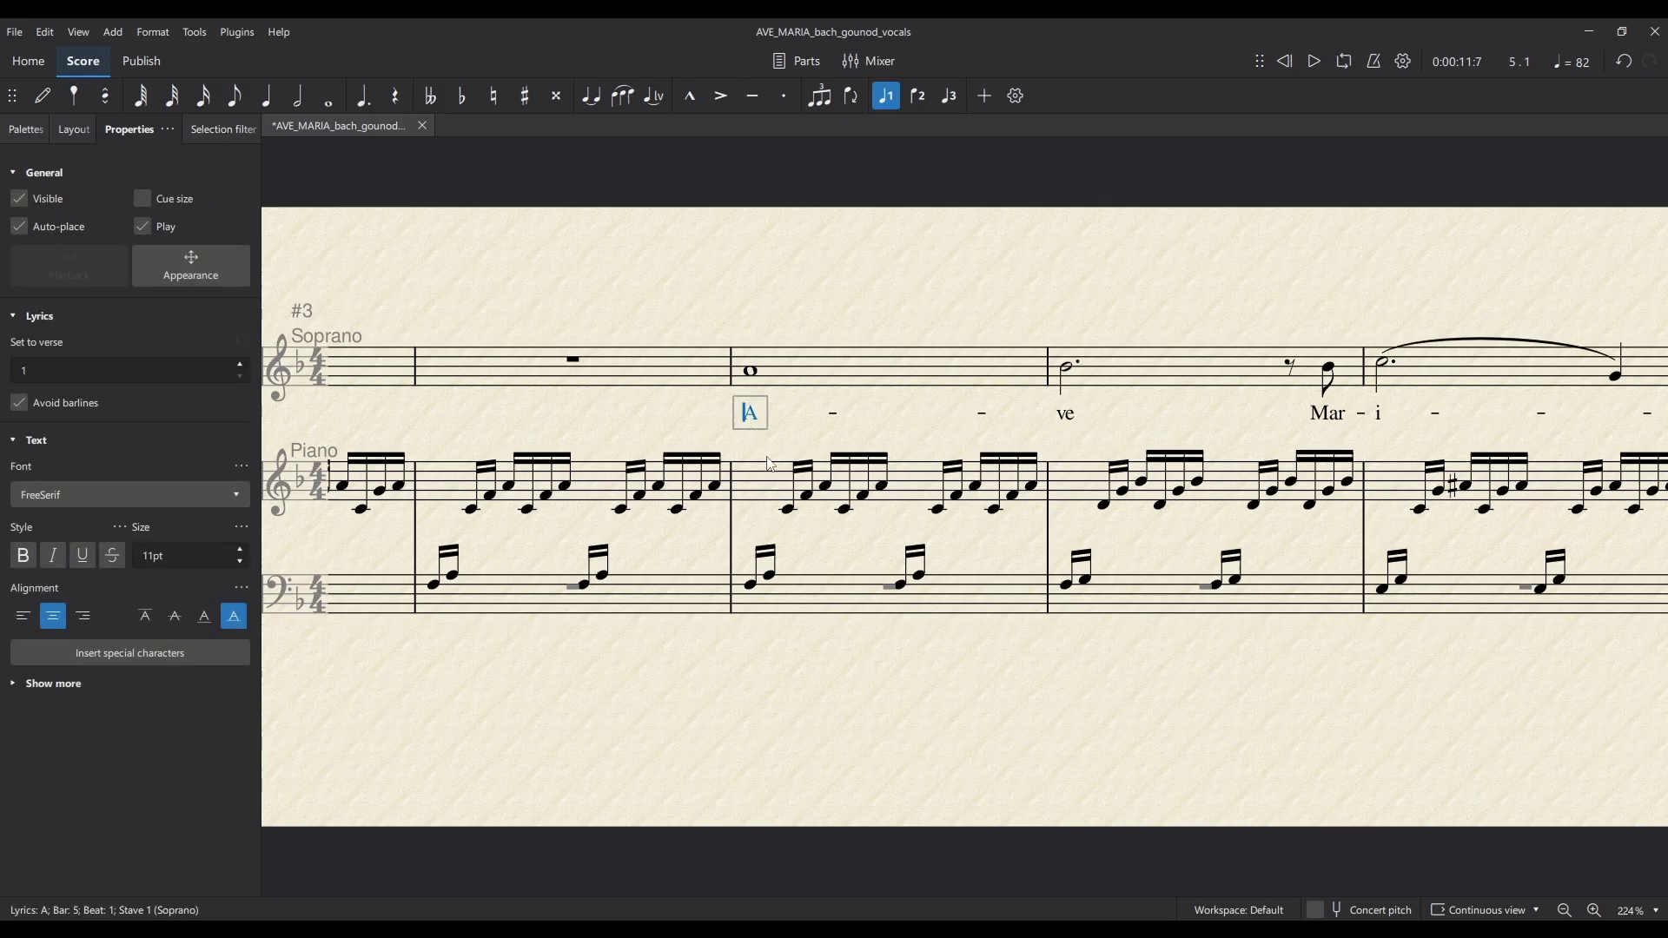
{"action": "type", "text": "1."}
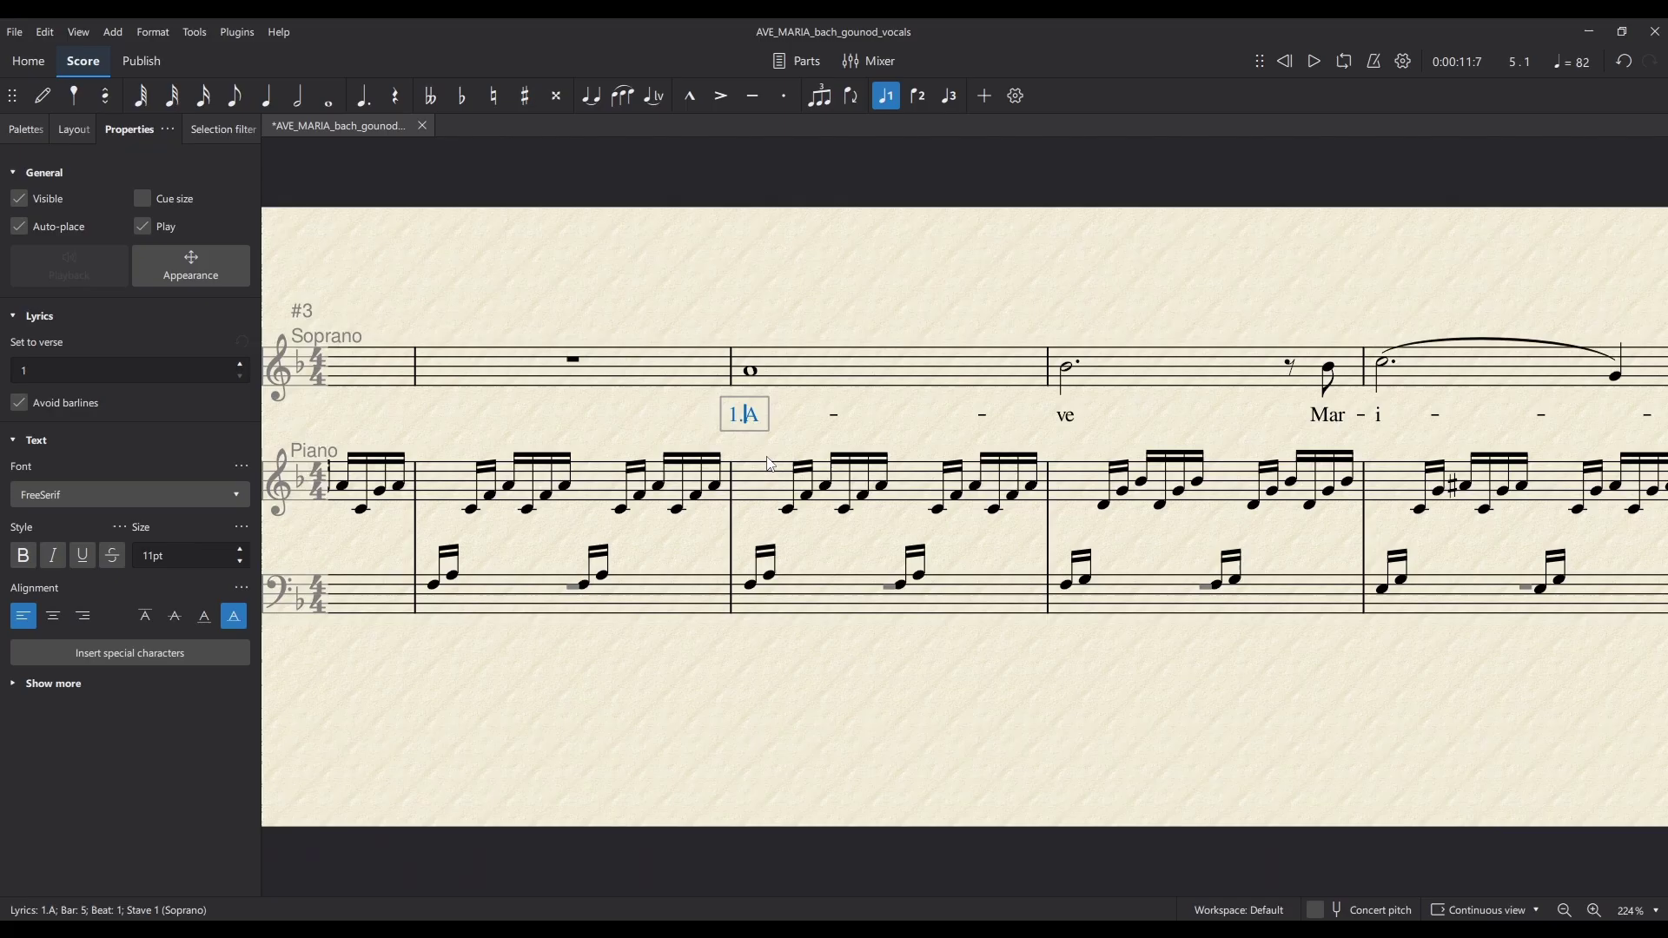
{"action": "key", "text": "space"}
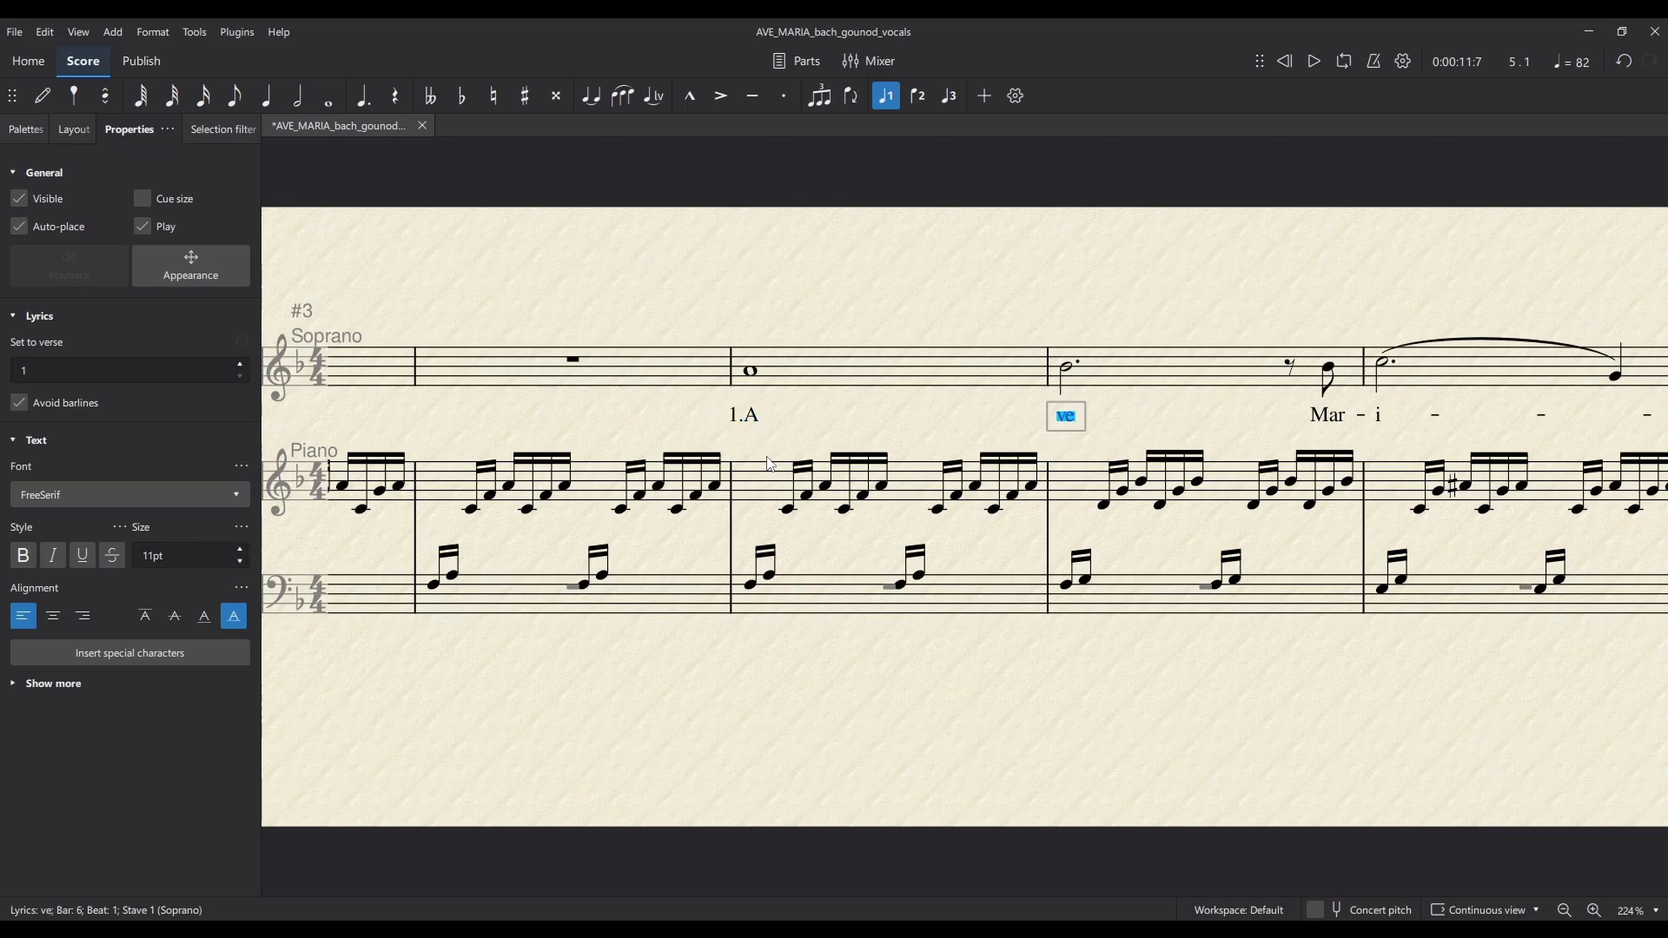
{"action": "key", "text": "shift+space"}
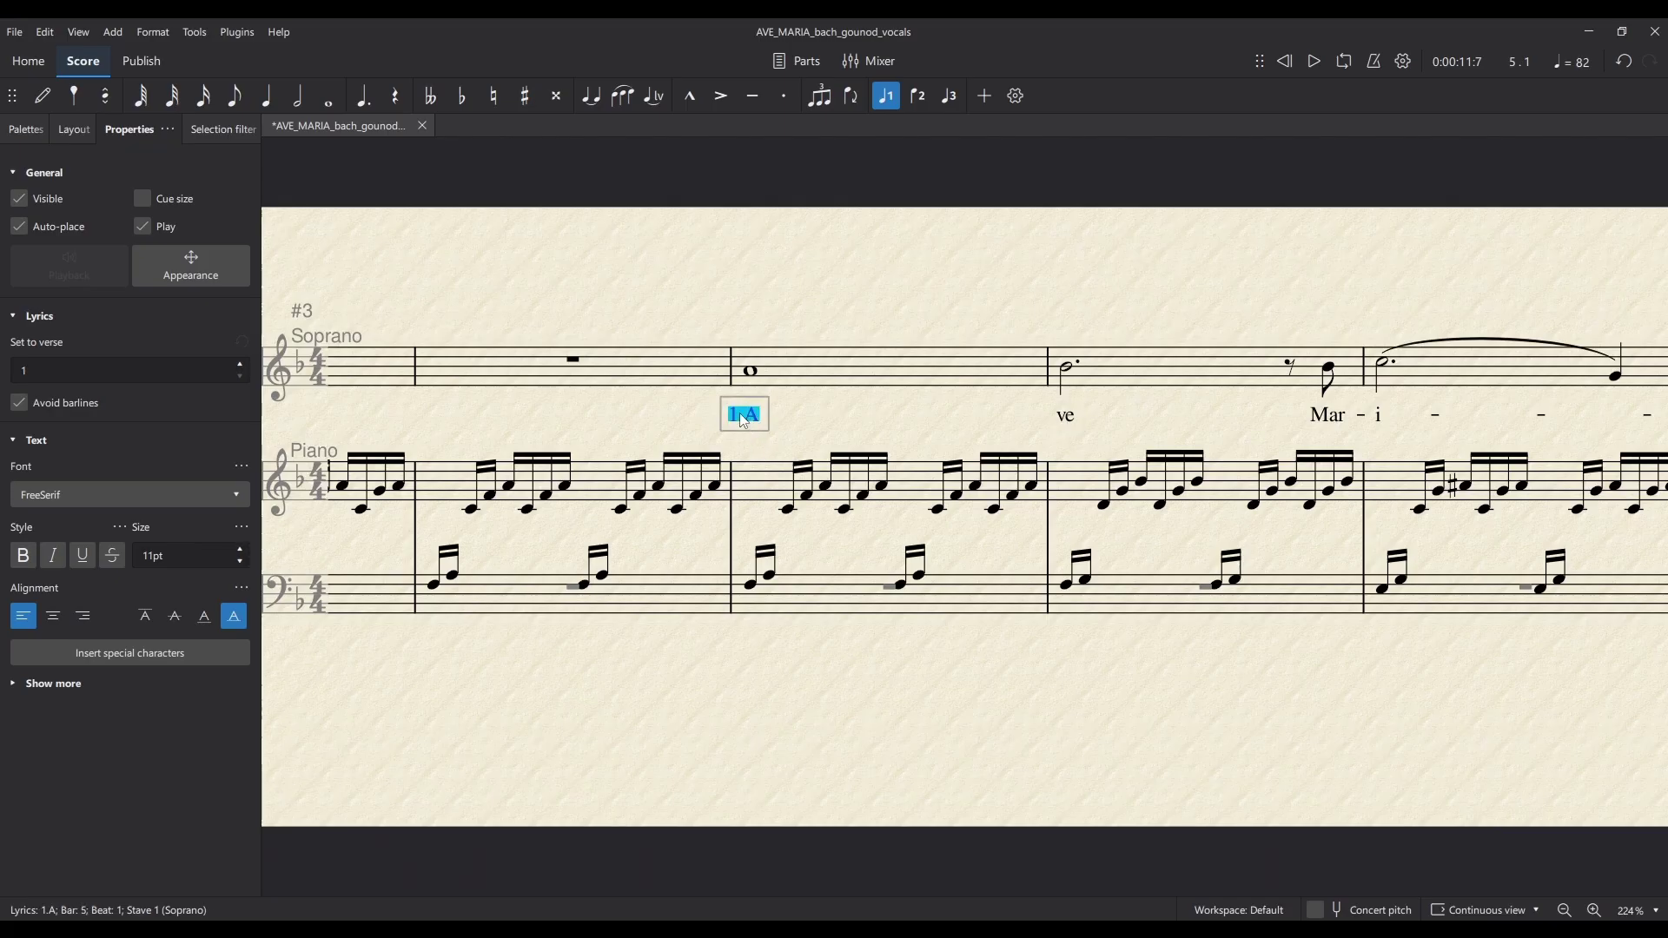
{"action": "key", "text": "ctrl+space"}
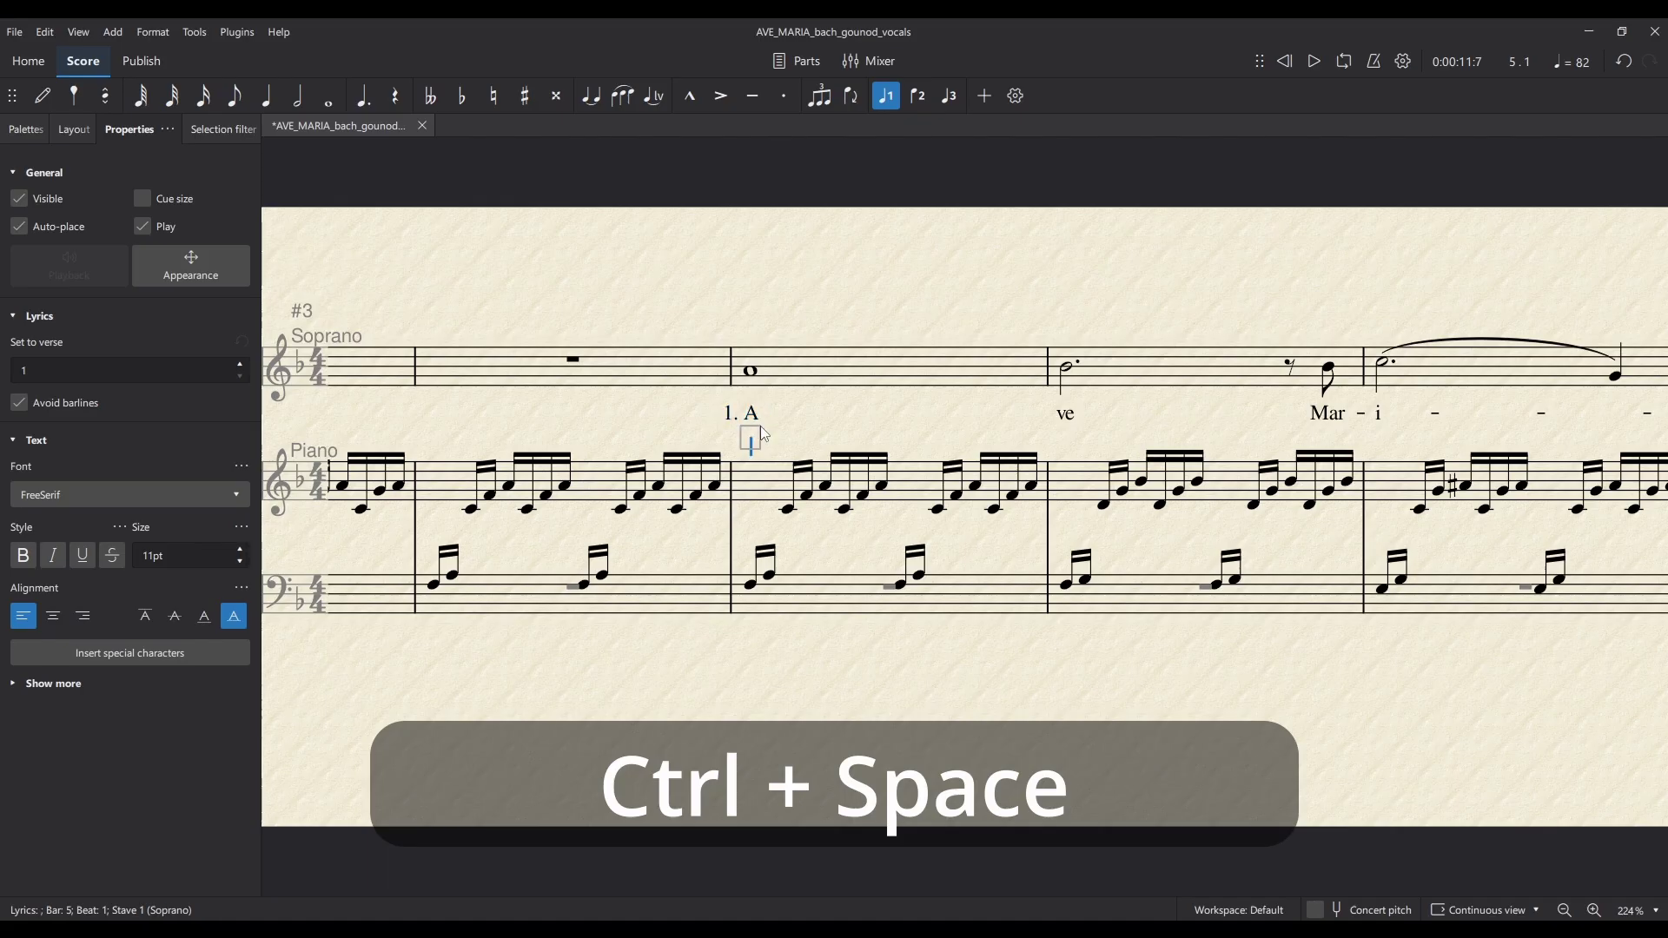
- Try a second-verse lyric '2. M', then delete it
{"action": "type", "text": "2."}
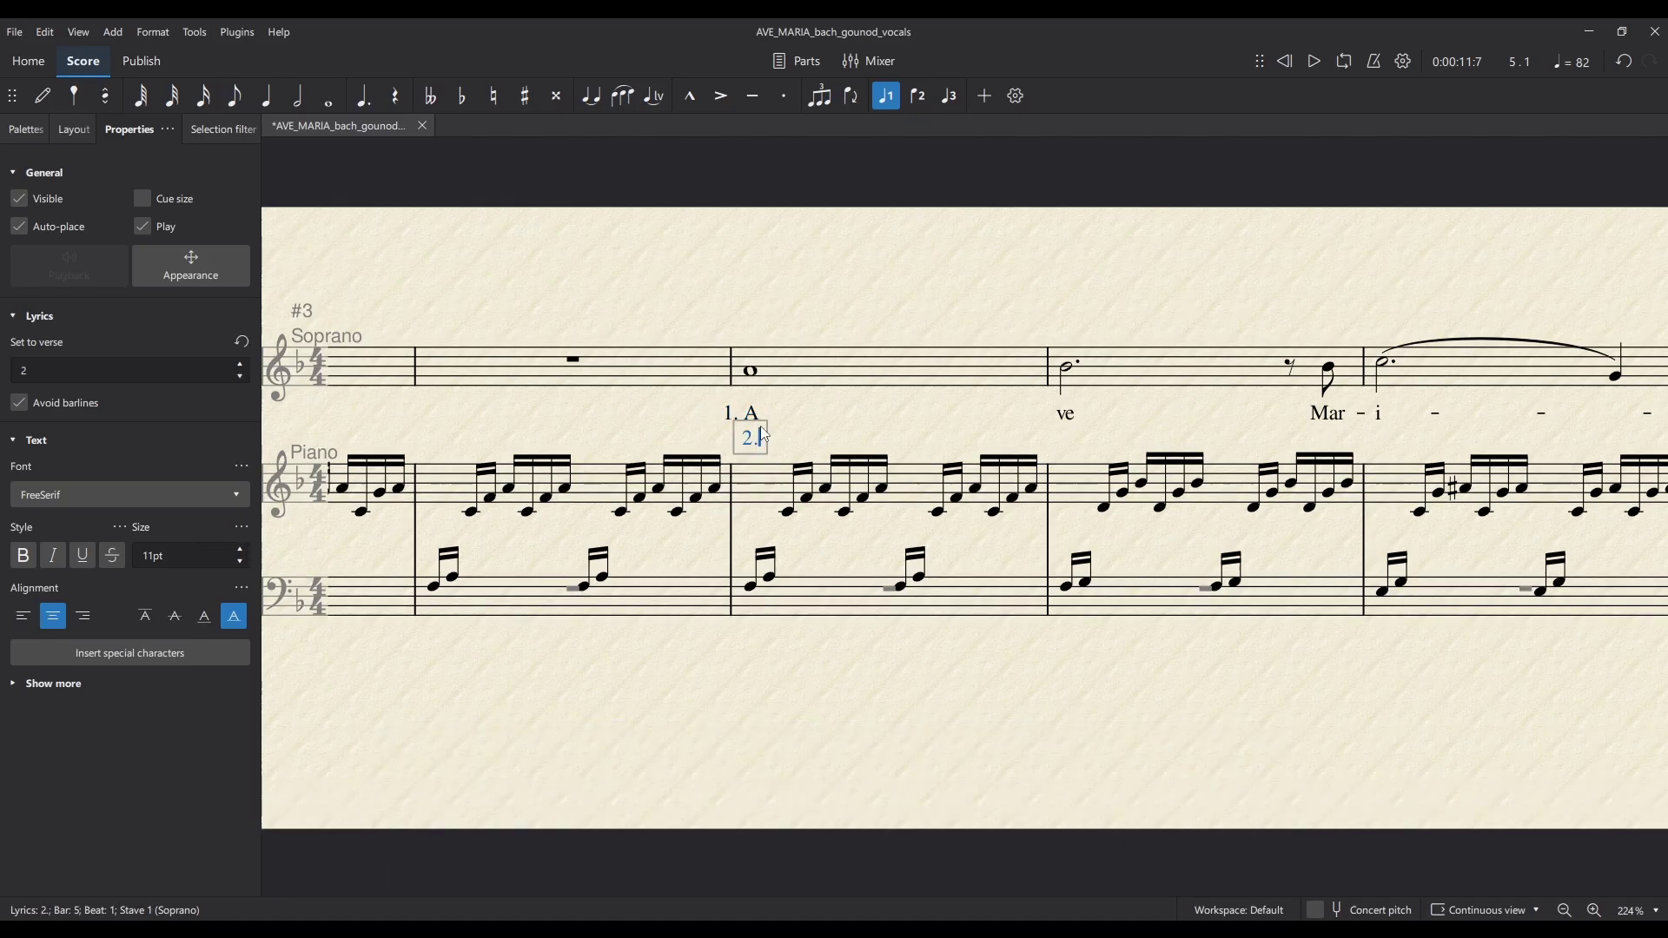
{"action": "key", "text": "ctrl+space"}
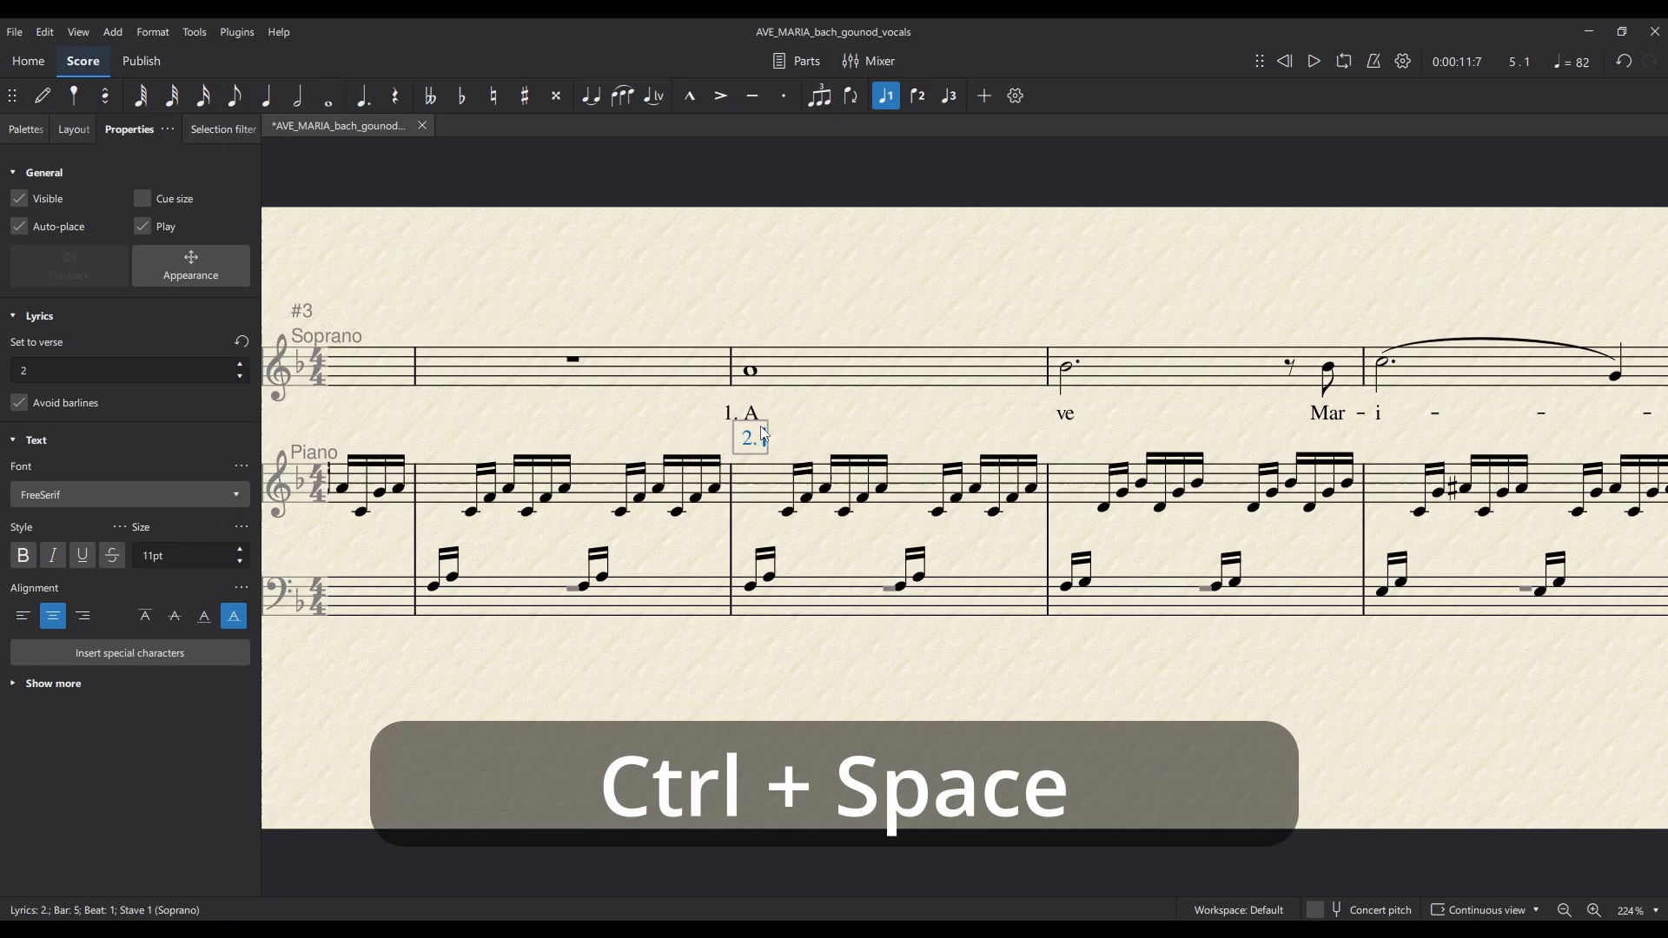
{"action": "type", "text": "Me"}
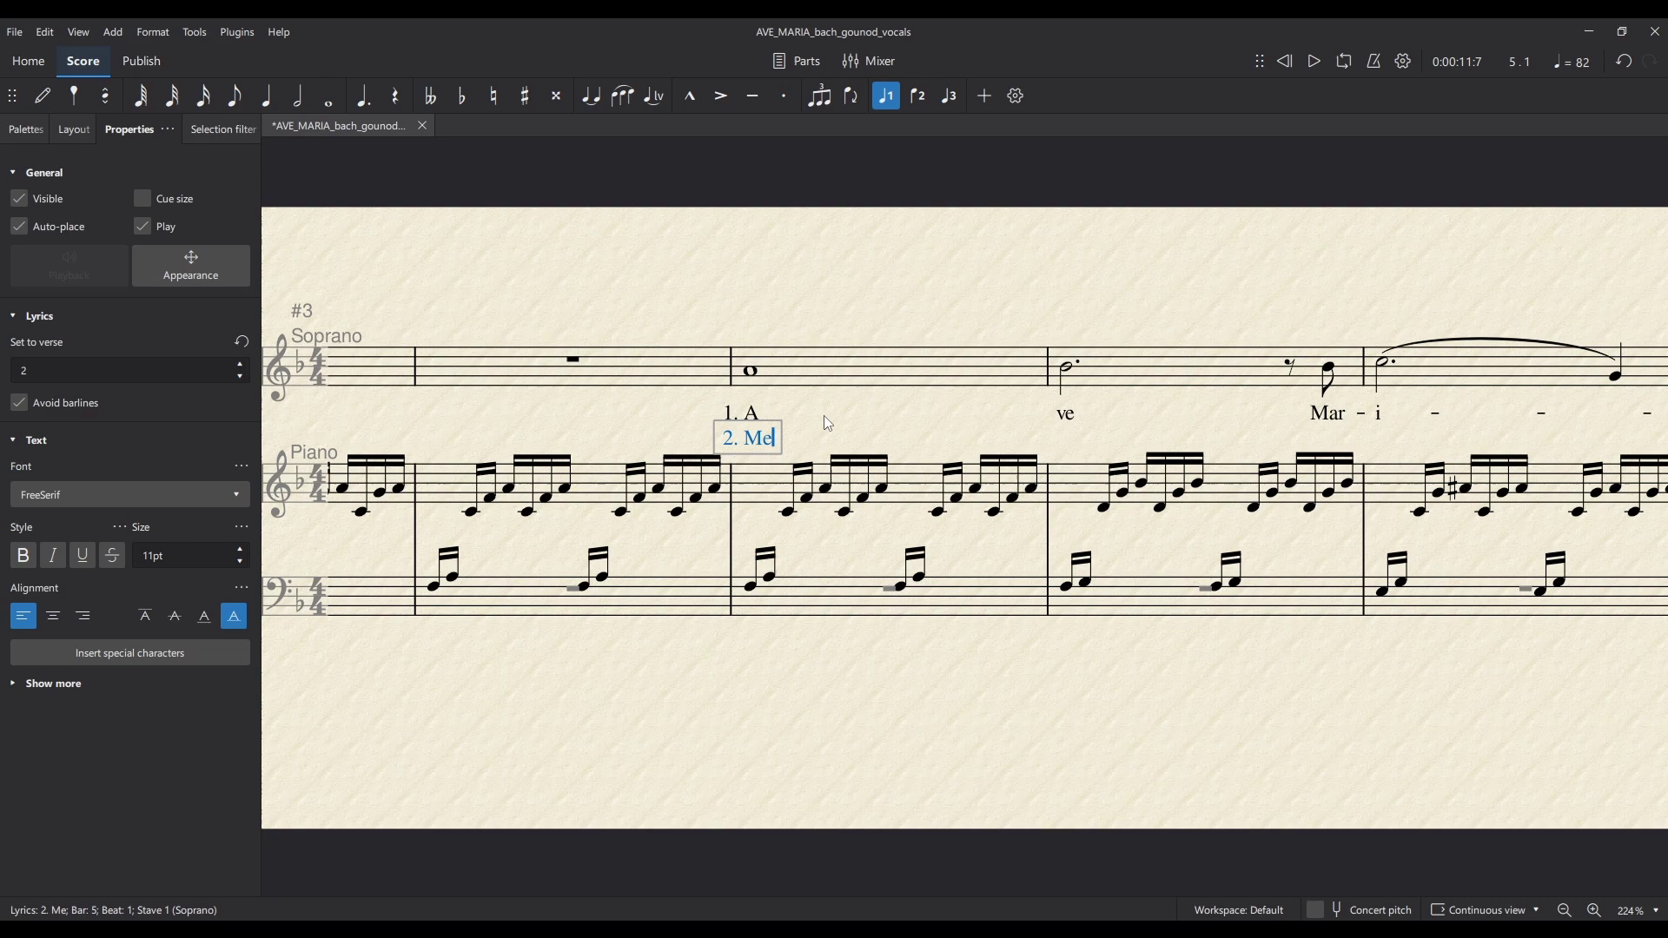
{"action": "key", "text": "BackSpace"}
{"action": "key", "text": "BackSpace"}
{"action": "key", "text": "BackSpace"}
{"action": "key", "text": "BackSpace"}
{"action": "key", "text": "BackSpace"}
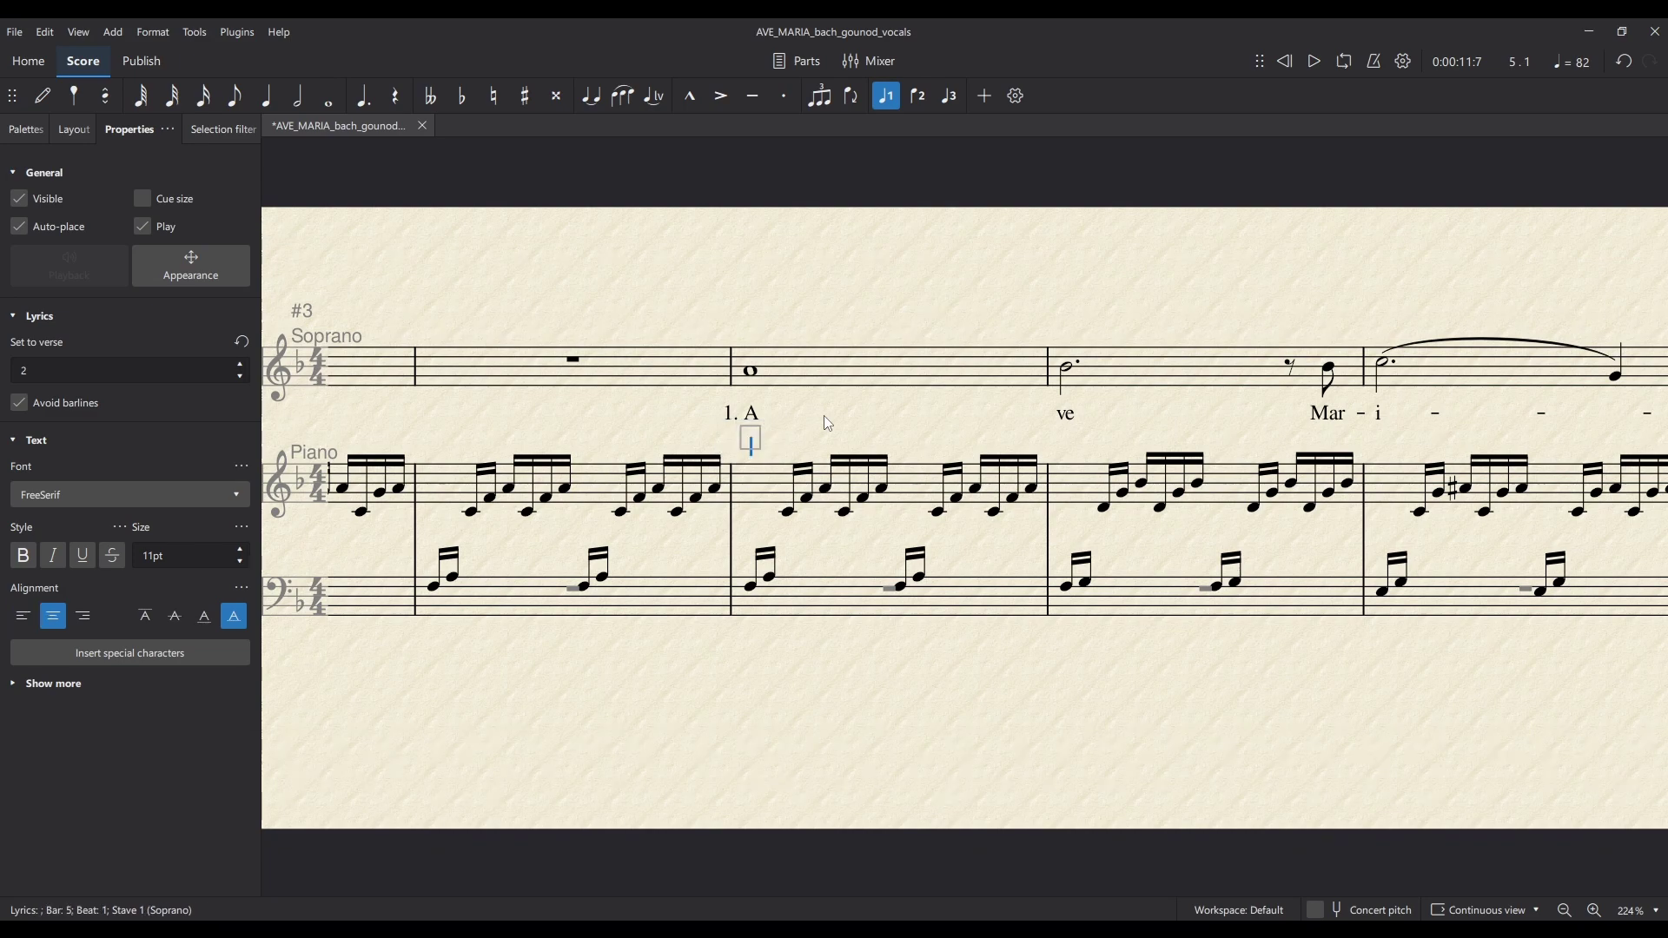
{"action": "key", "text": "Escape"}
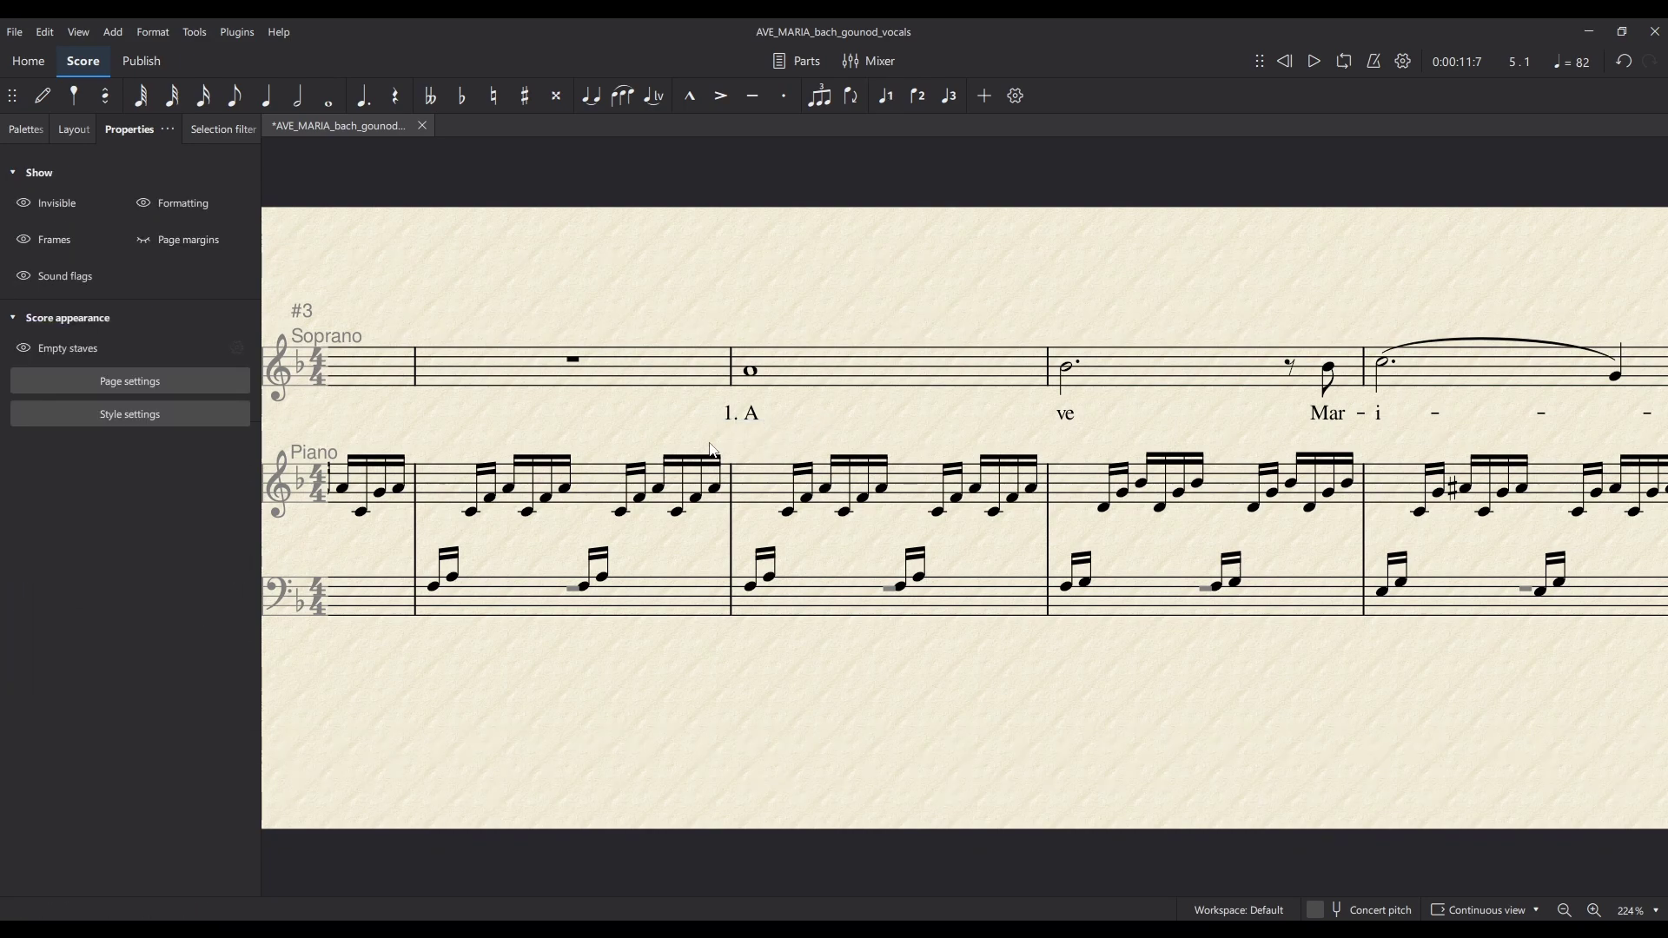